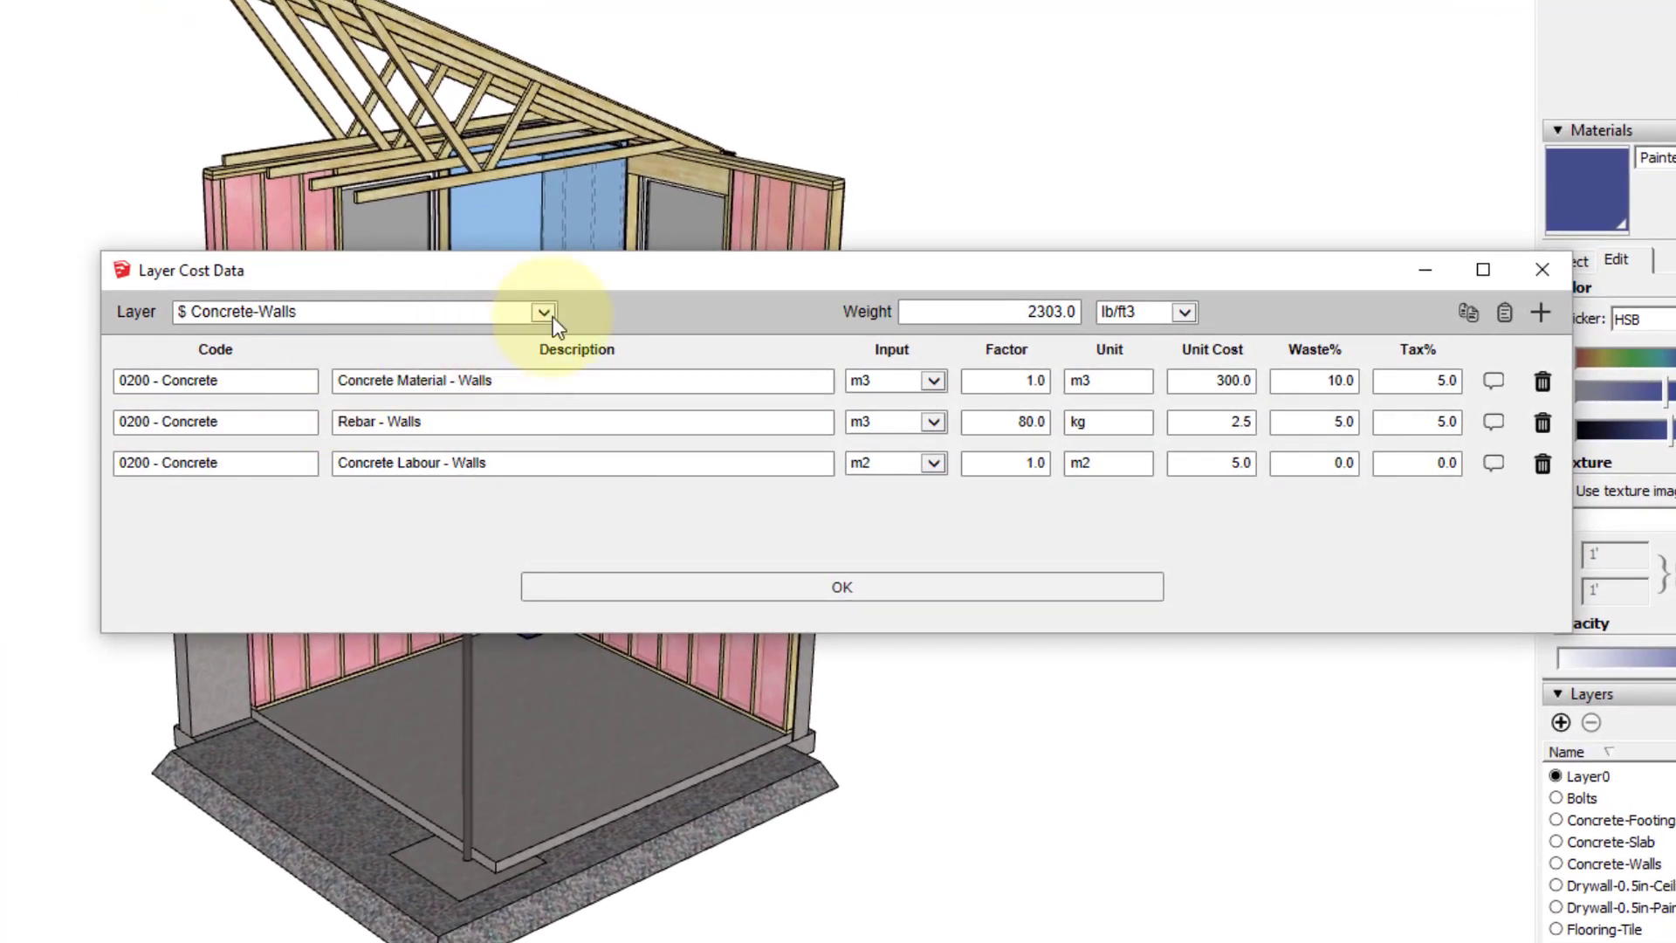
Check the Layer$ and Material$ lists for $-marked entries and close both cost data dialogs.
click(688, 343)
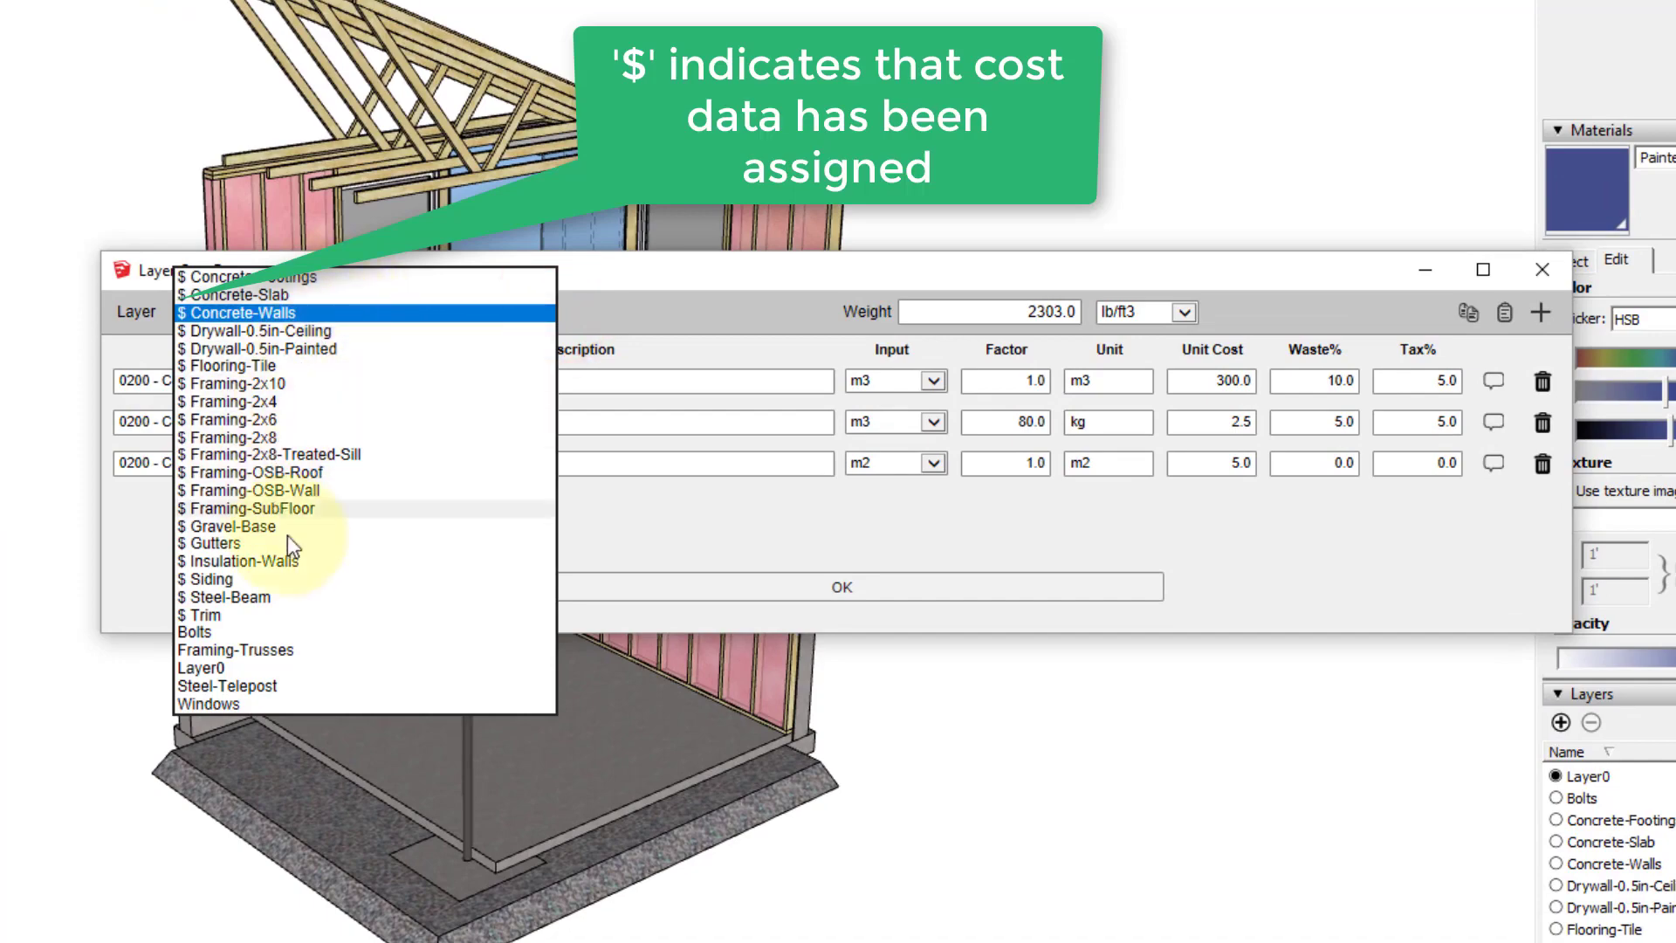
click(802, 588)
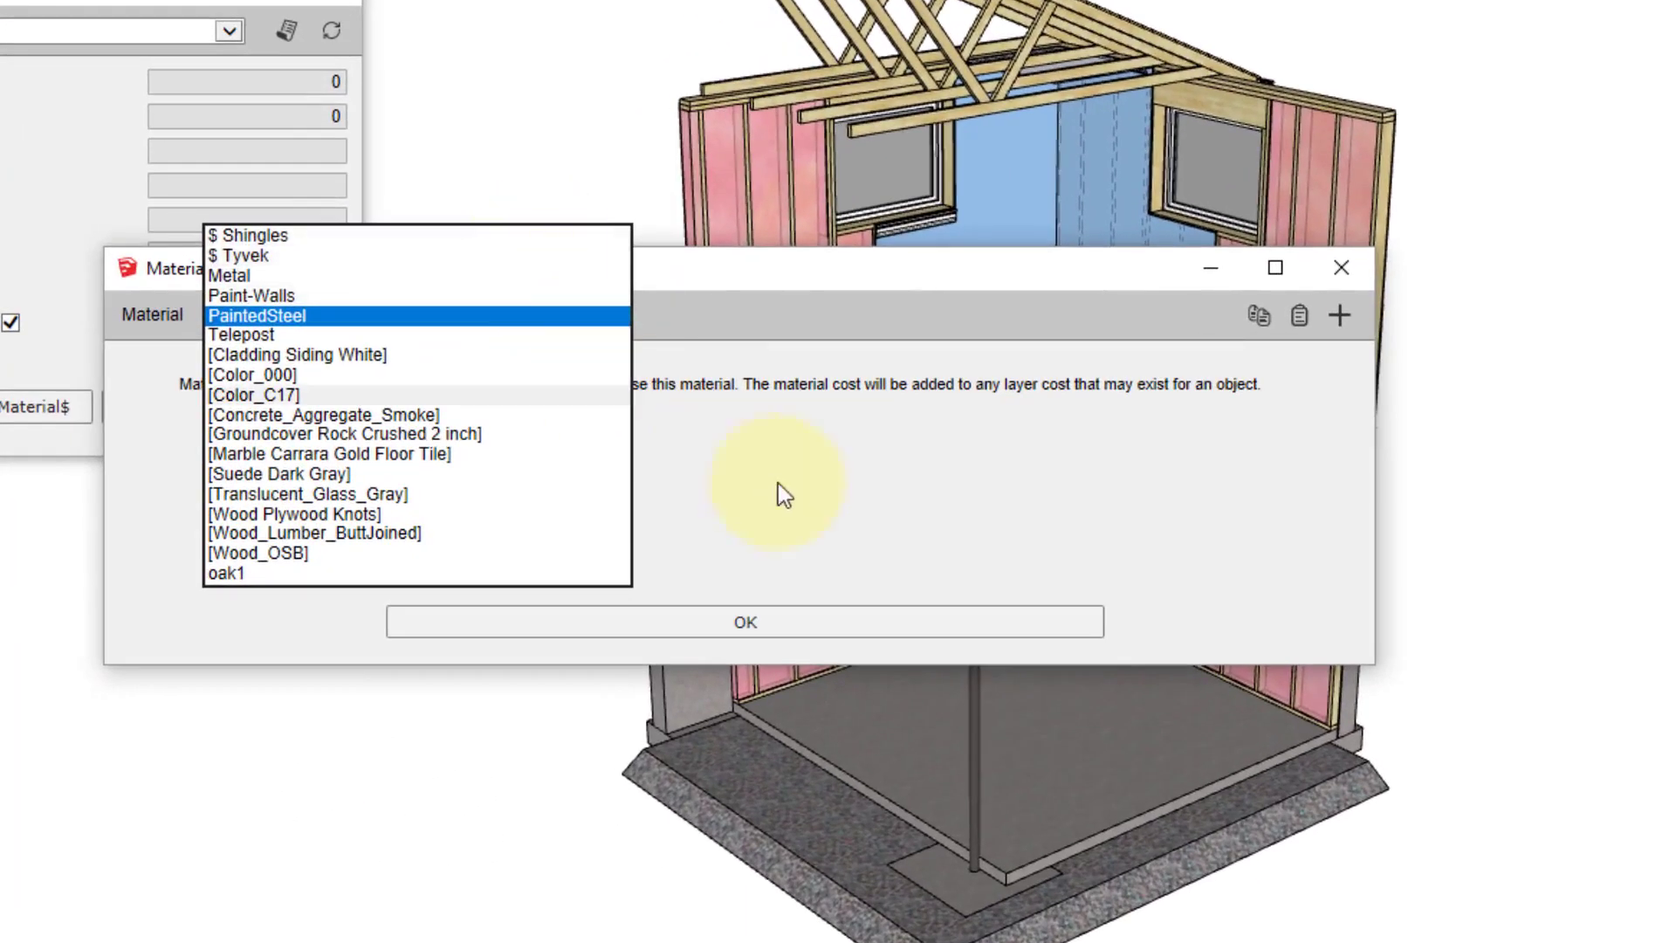
click(786, 621)
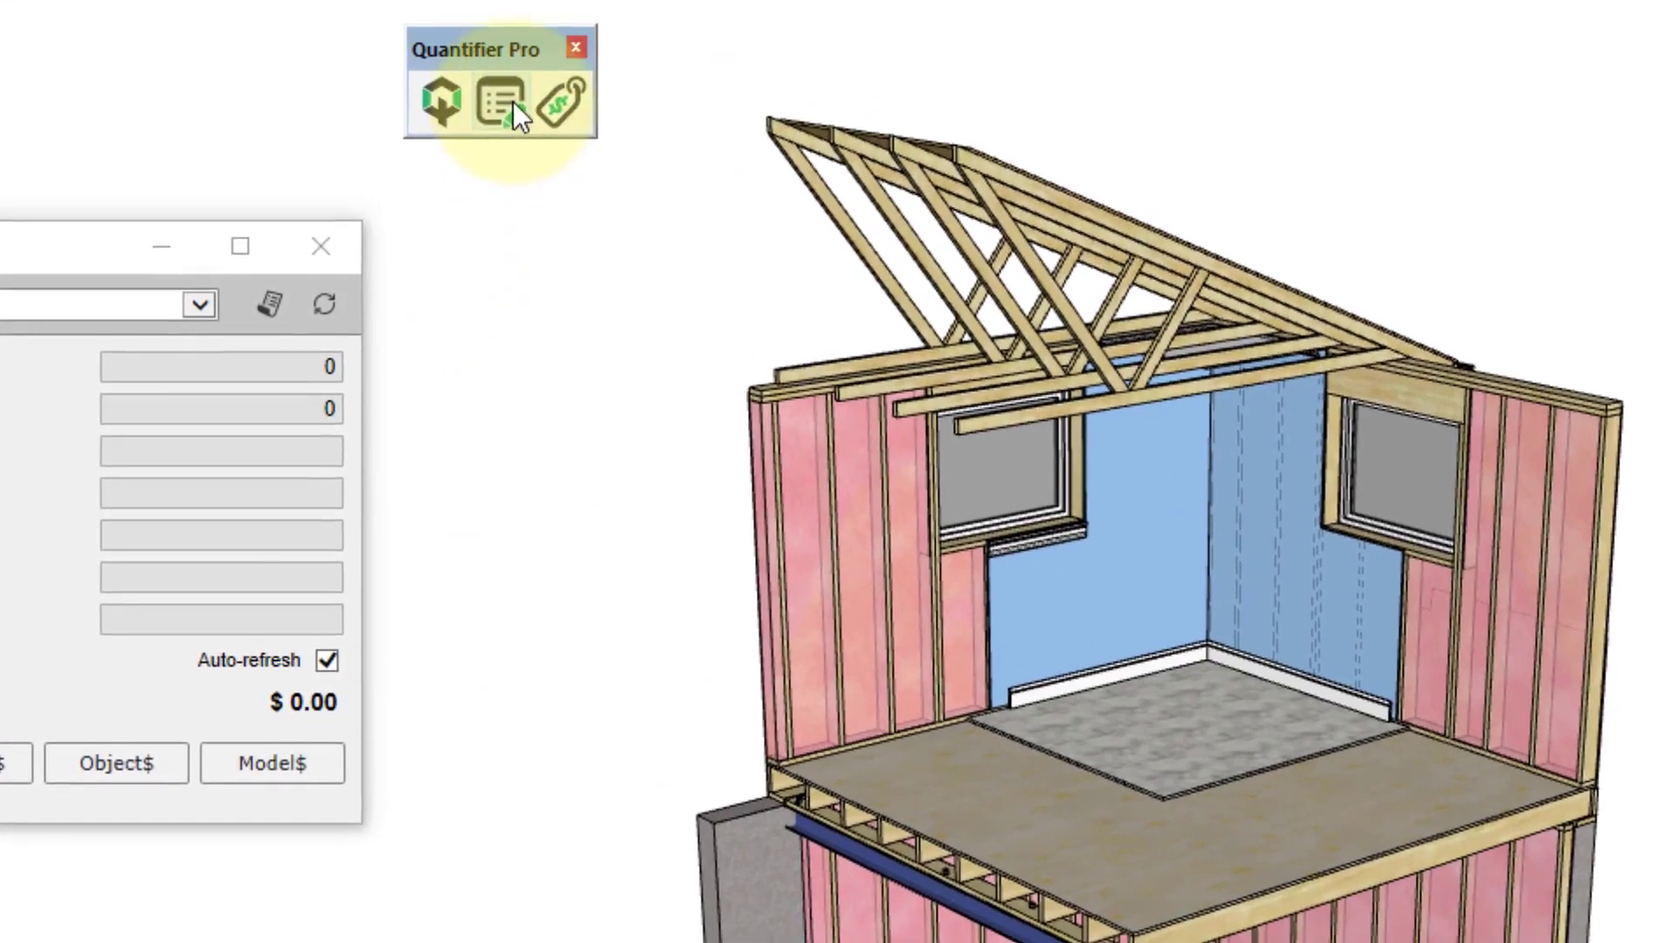
Export the SKP cost data to a new .xlsx workbook and open it in Excel.
click(423, 125)
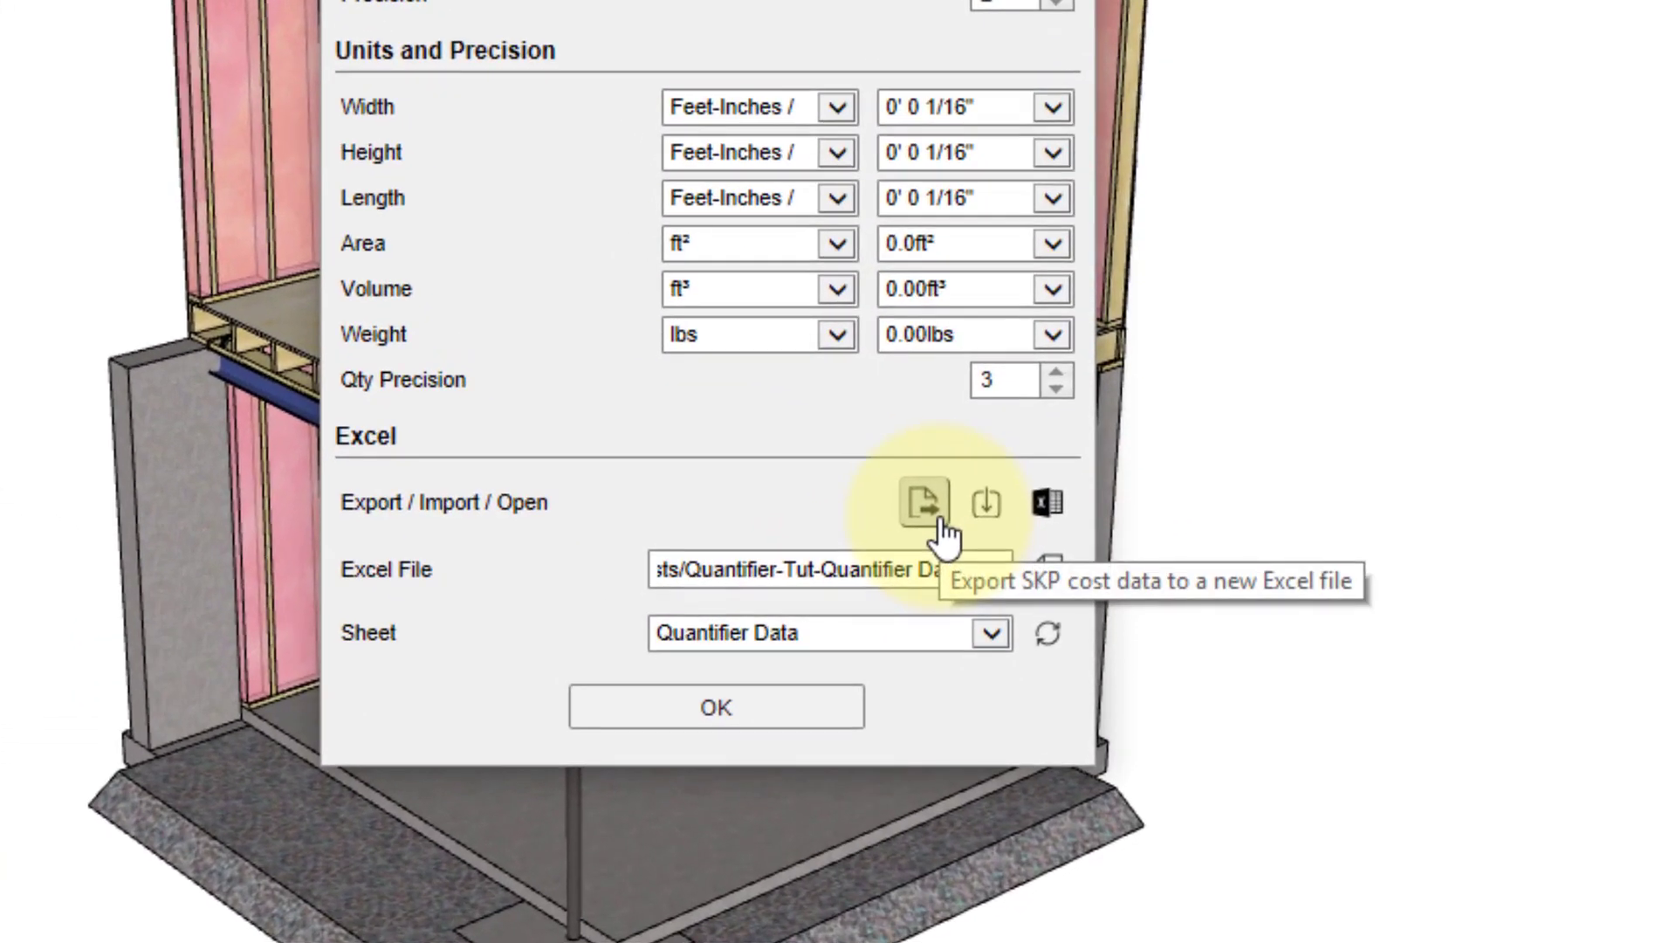
click(938, 521)
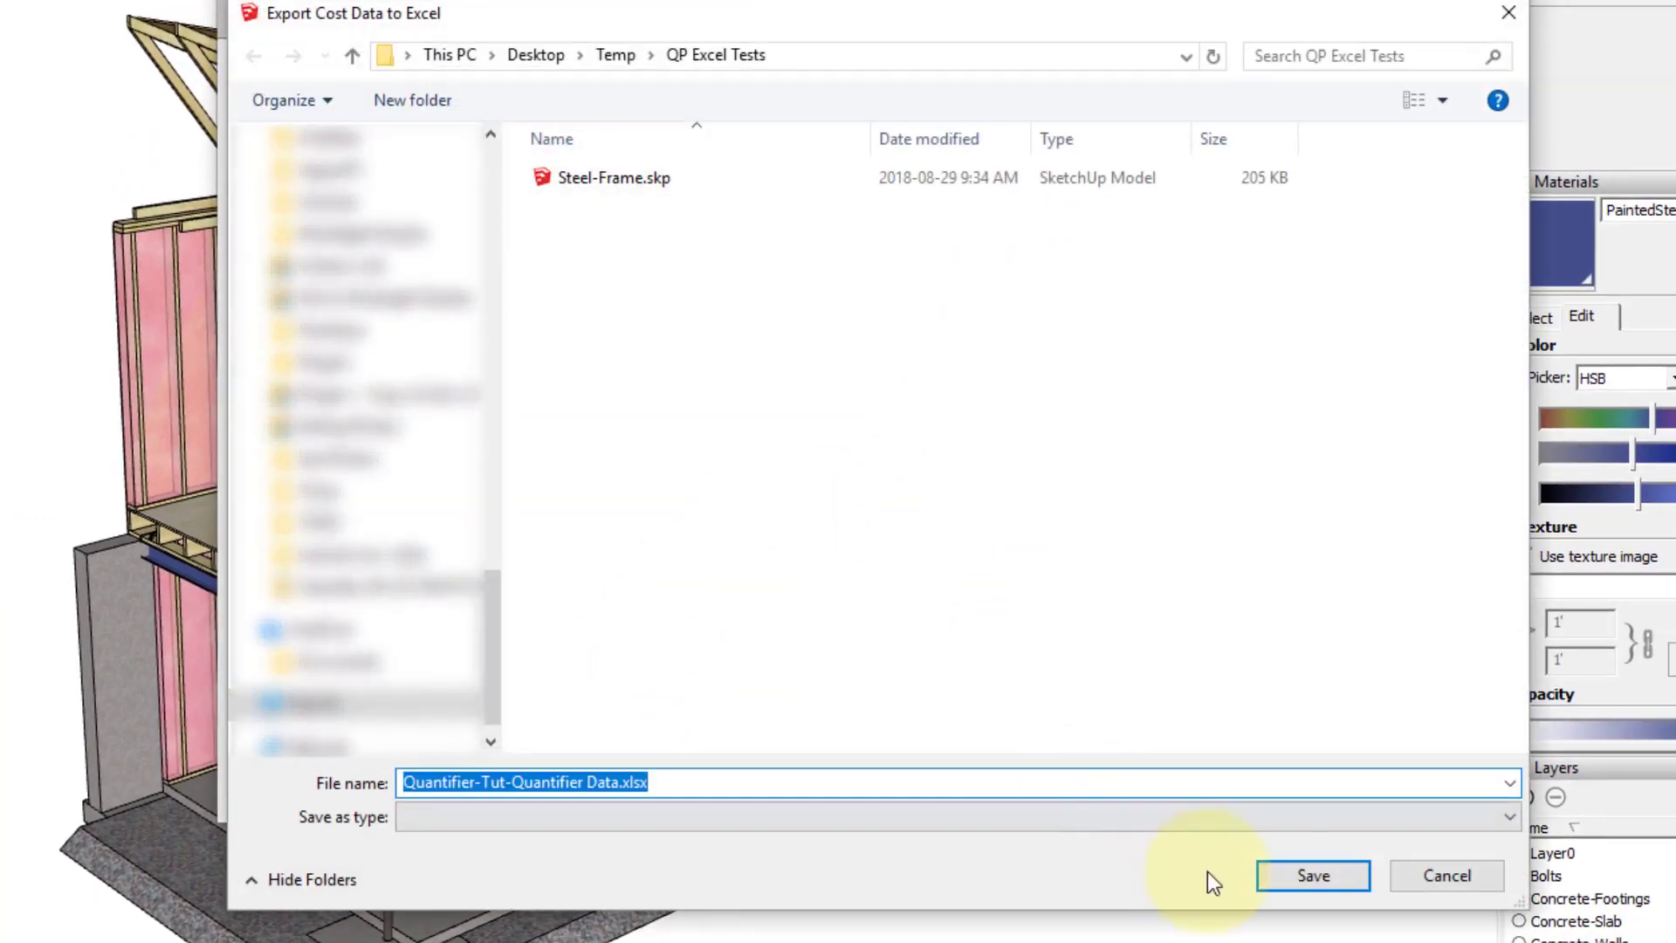
click(1297, 870)
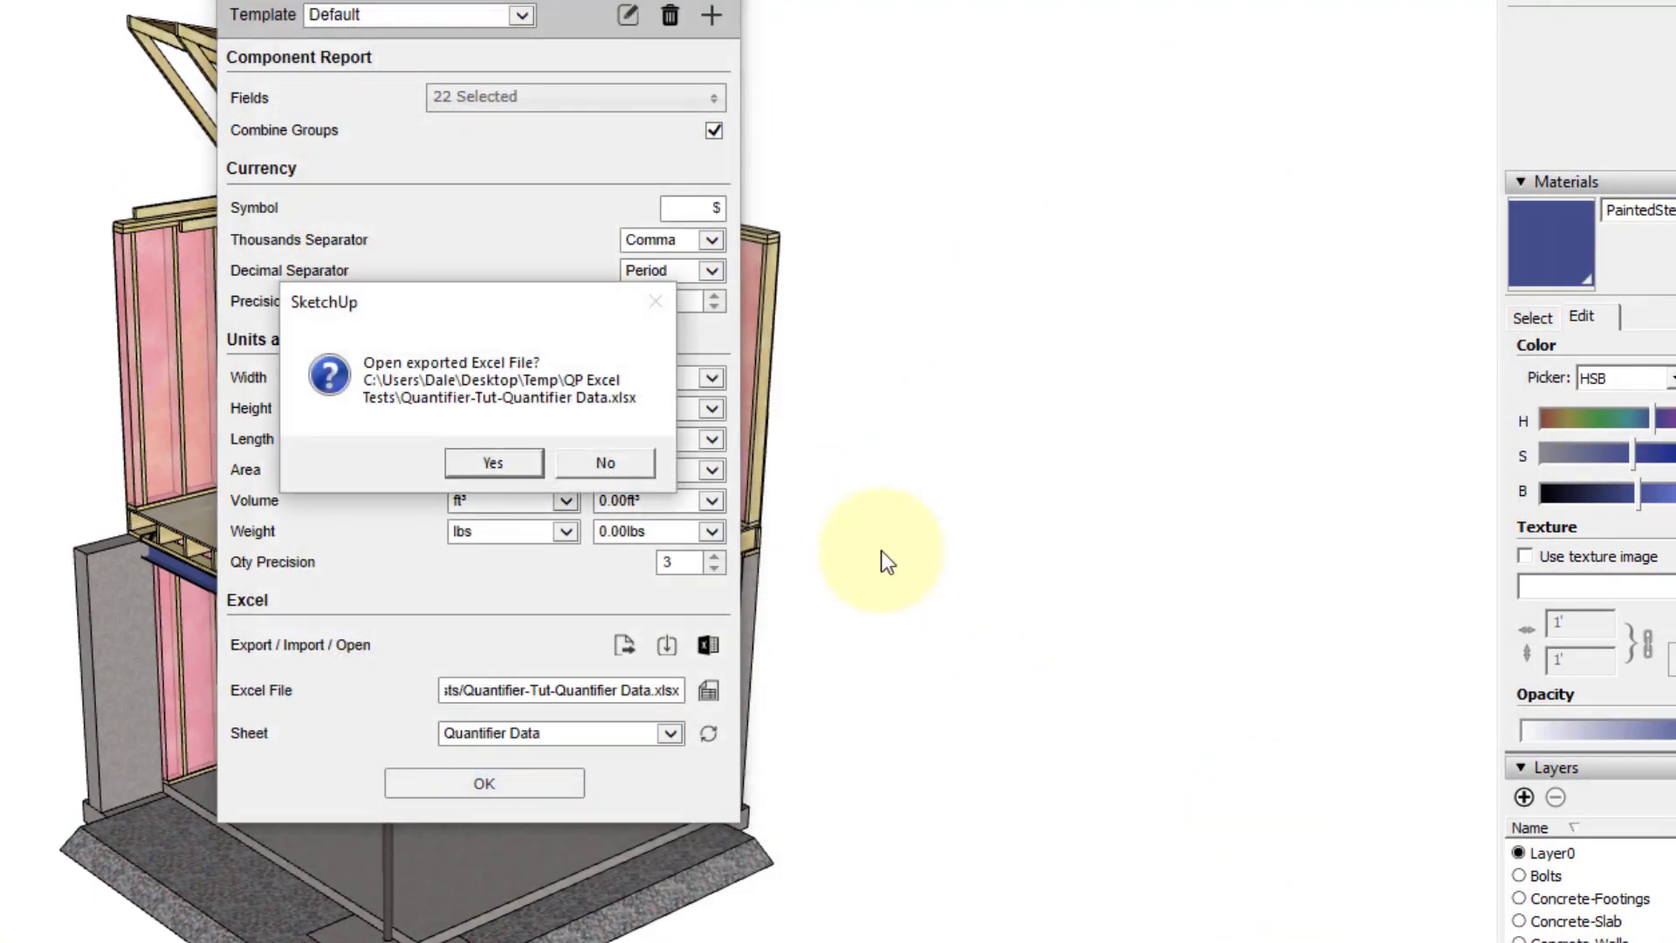
click(498, 458)
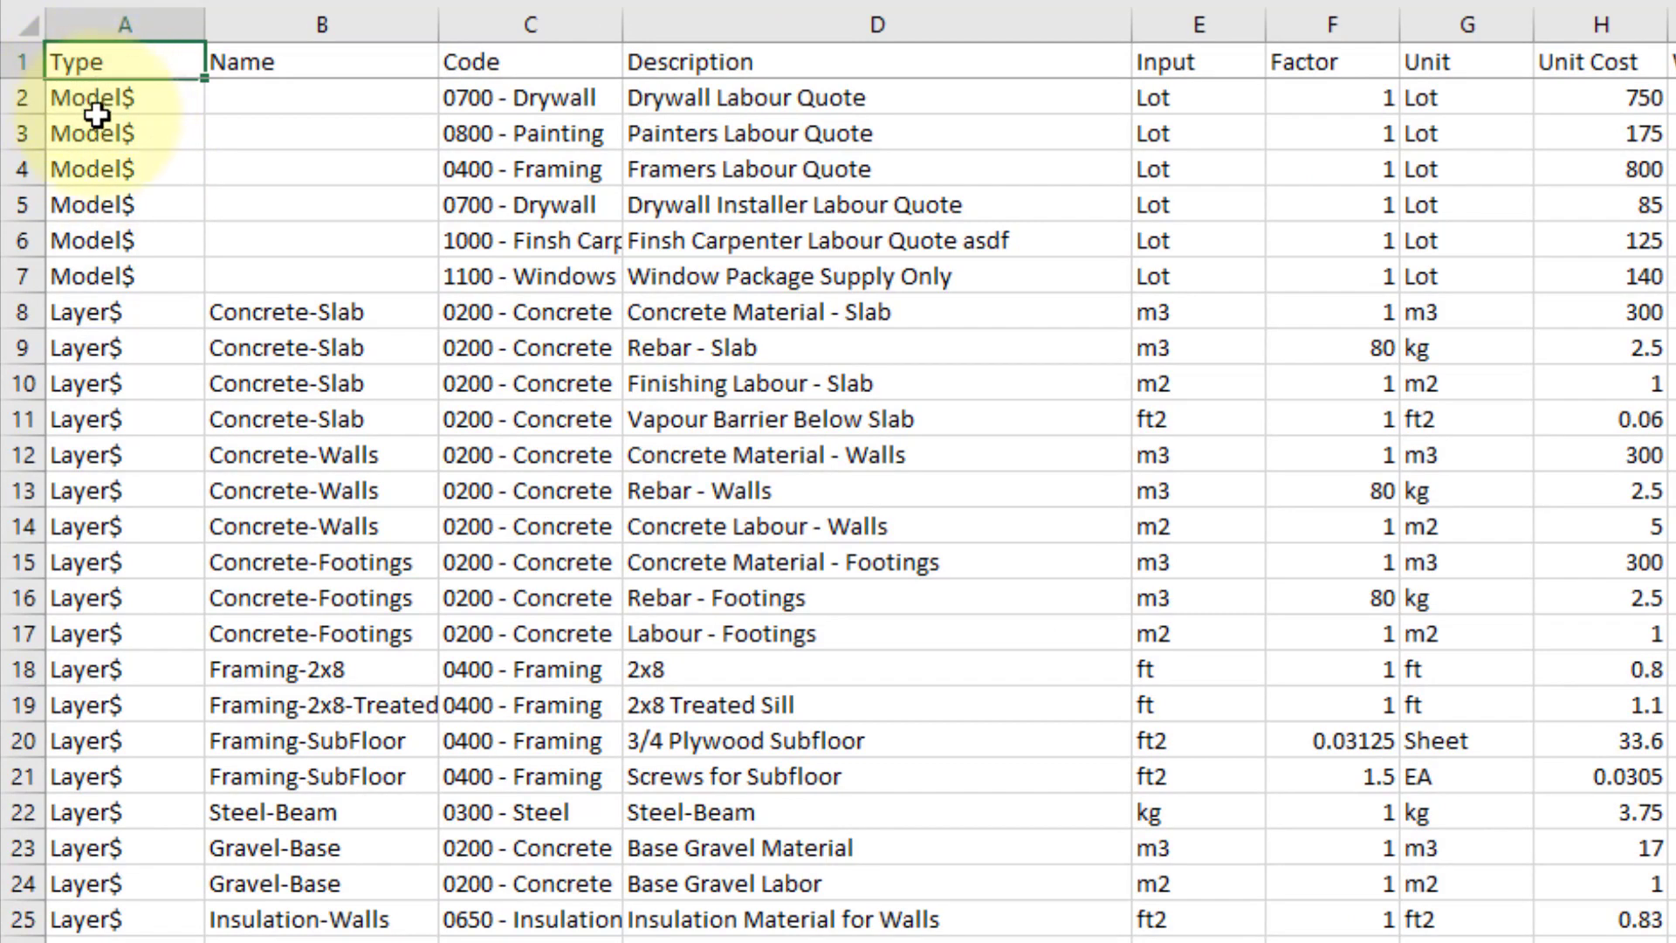
scroll(145, 413, down, 1)
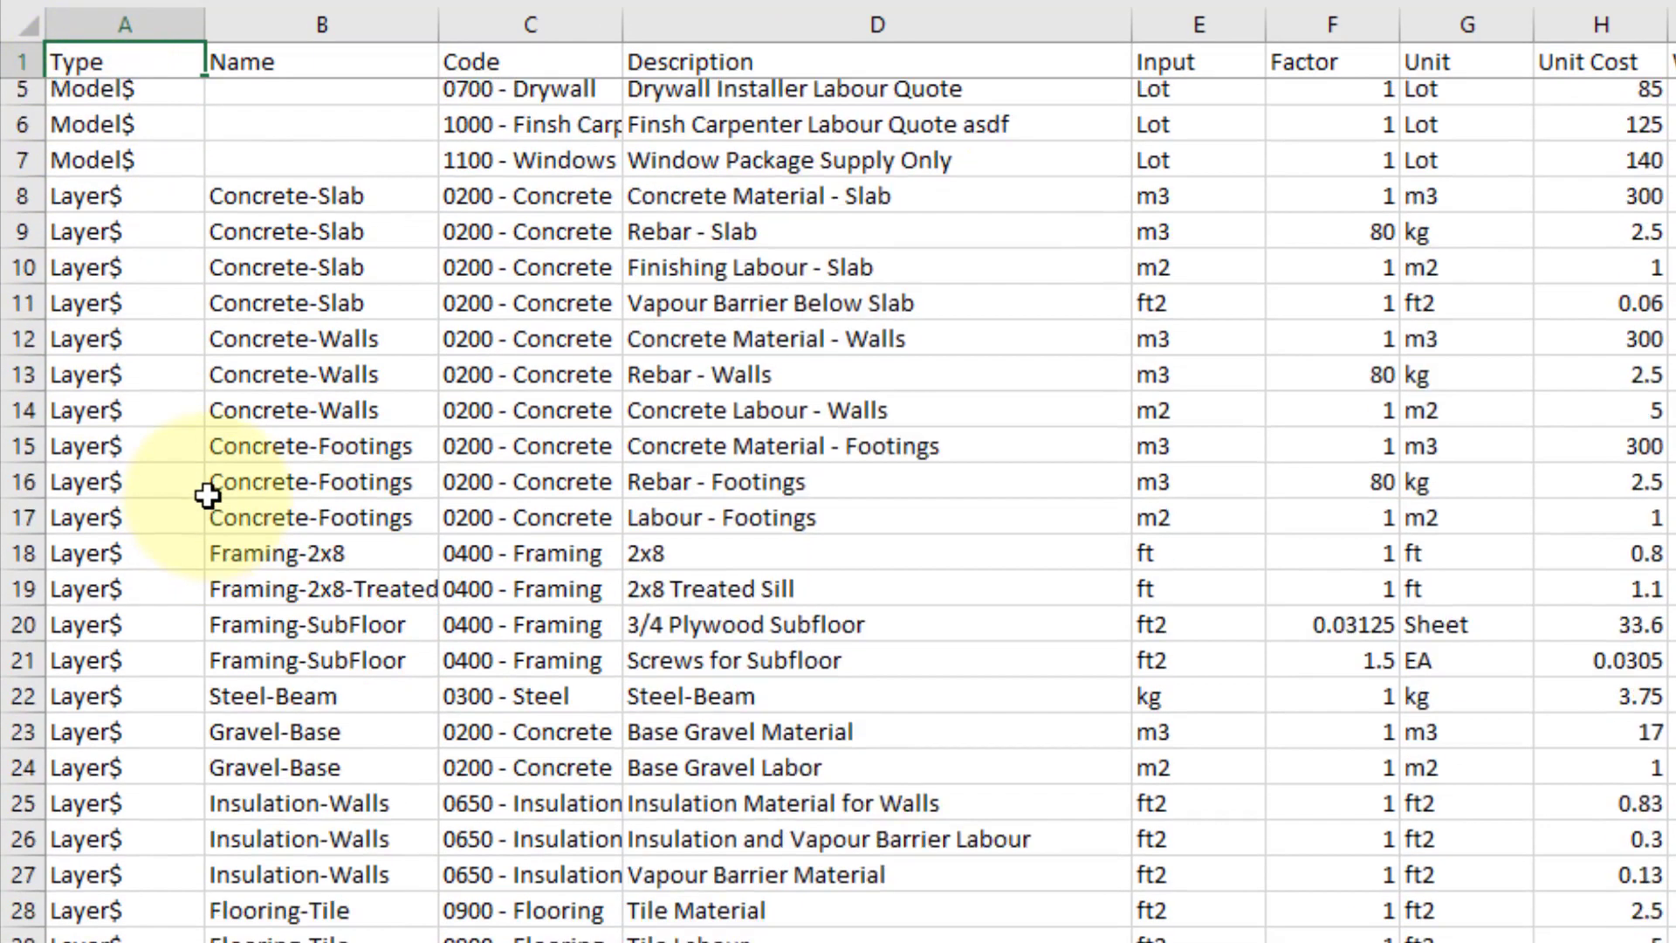
scroll(210, 493, down, 3)
scroll(214, 506, down, 4)
scroll(213, 506, down, 3)
scroll(196, 498, down, 2)
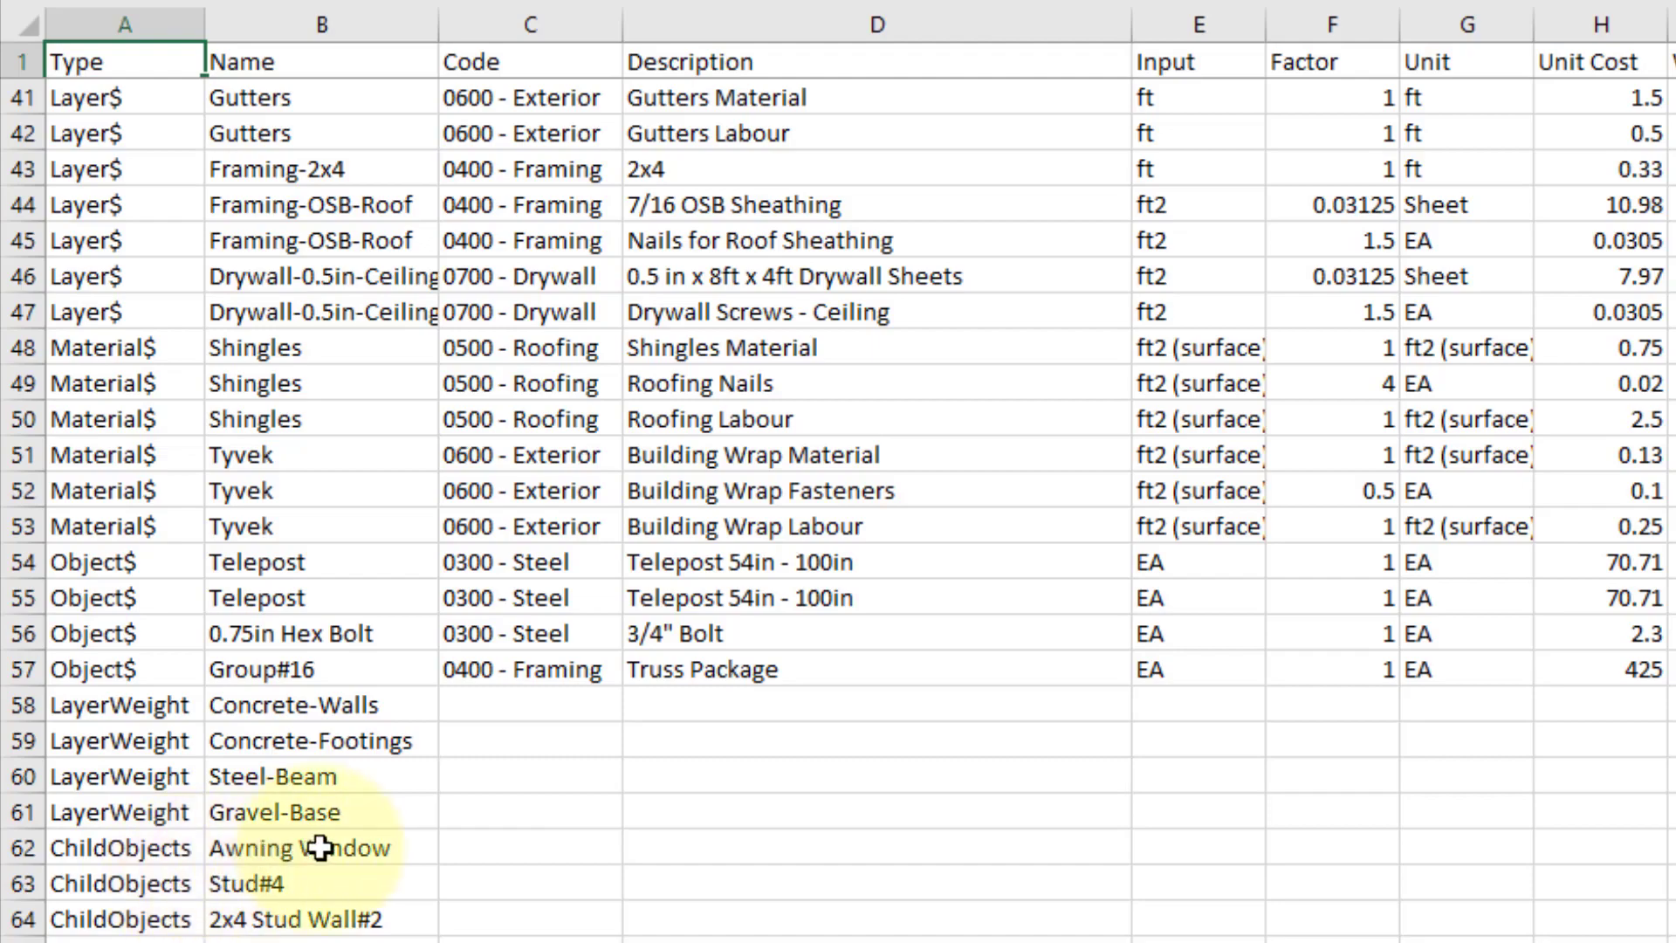
scroll(925, 143, up, 6)
scroll(925, 144, up, 7)
click(924, 143)
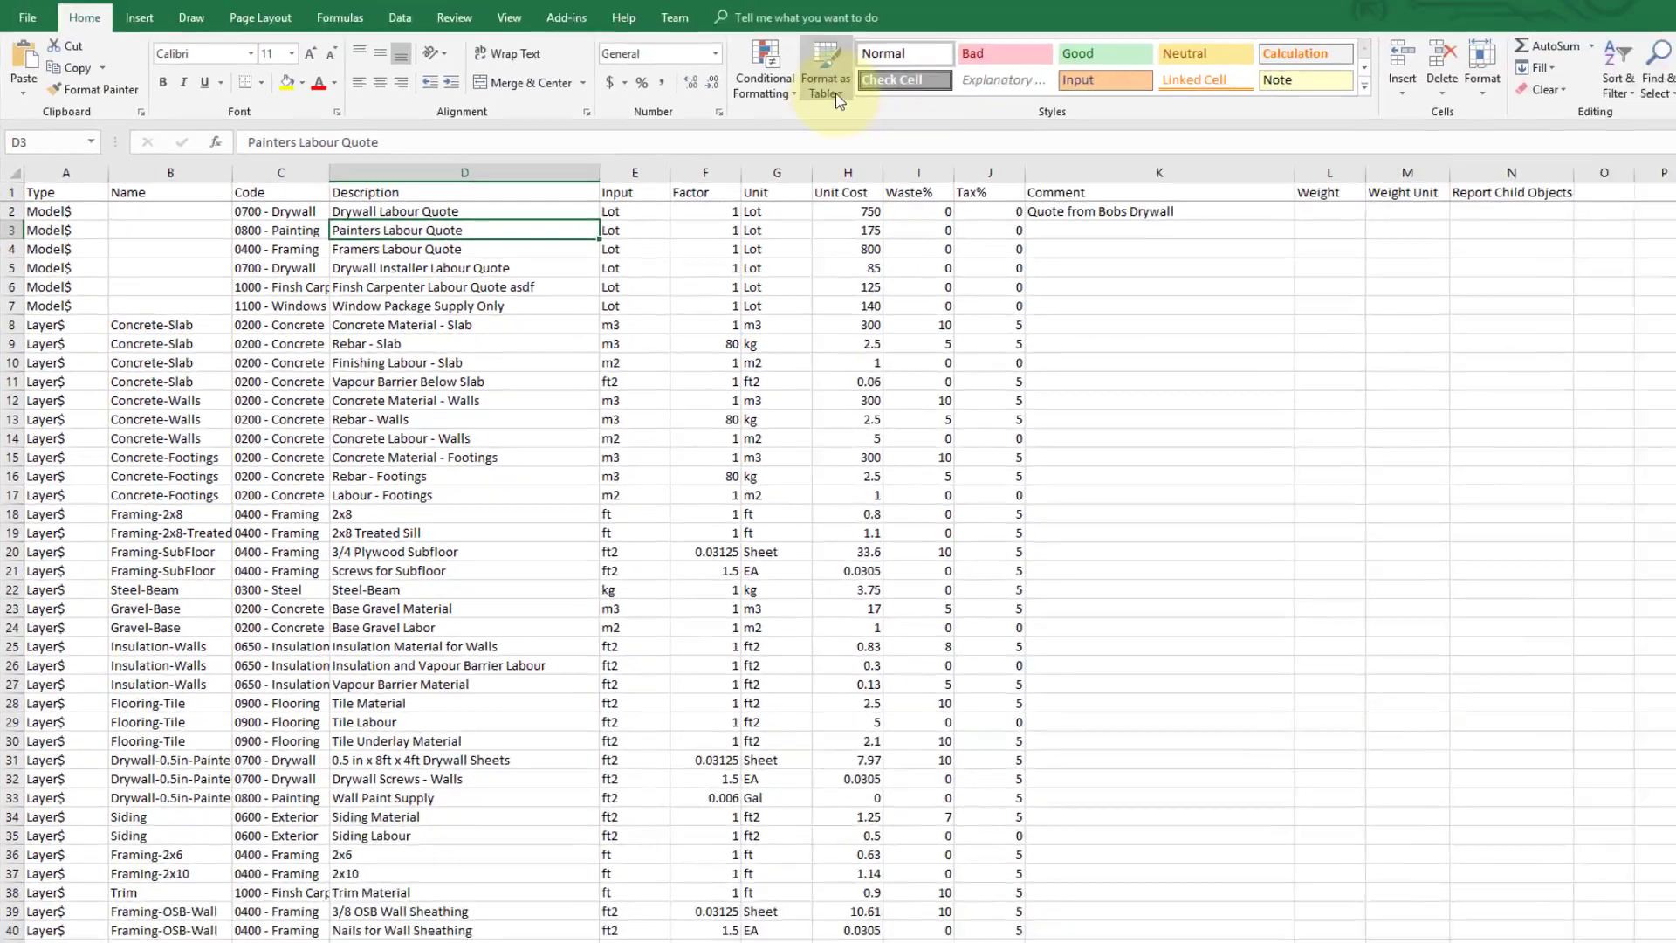
Format the cost data as a green Medium banded table with headers.
click(762, 98)
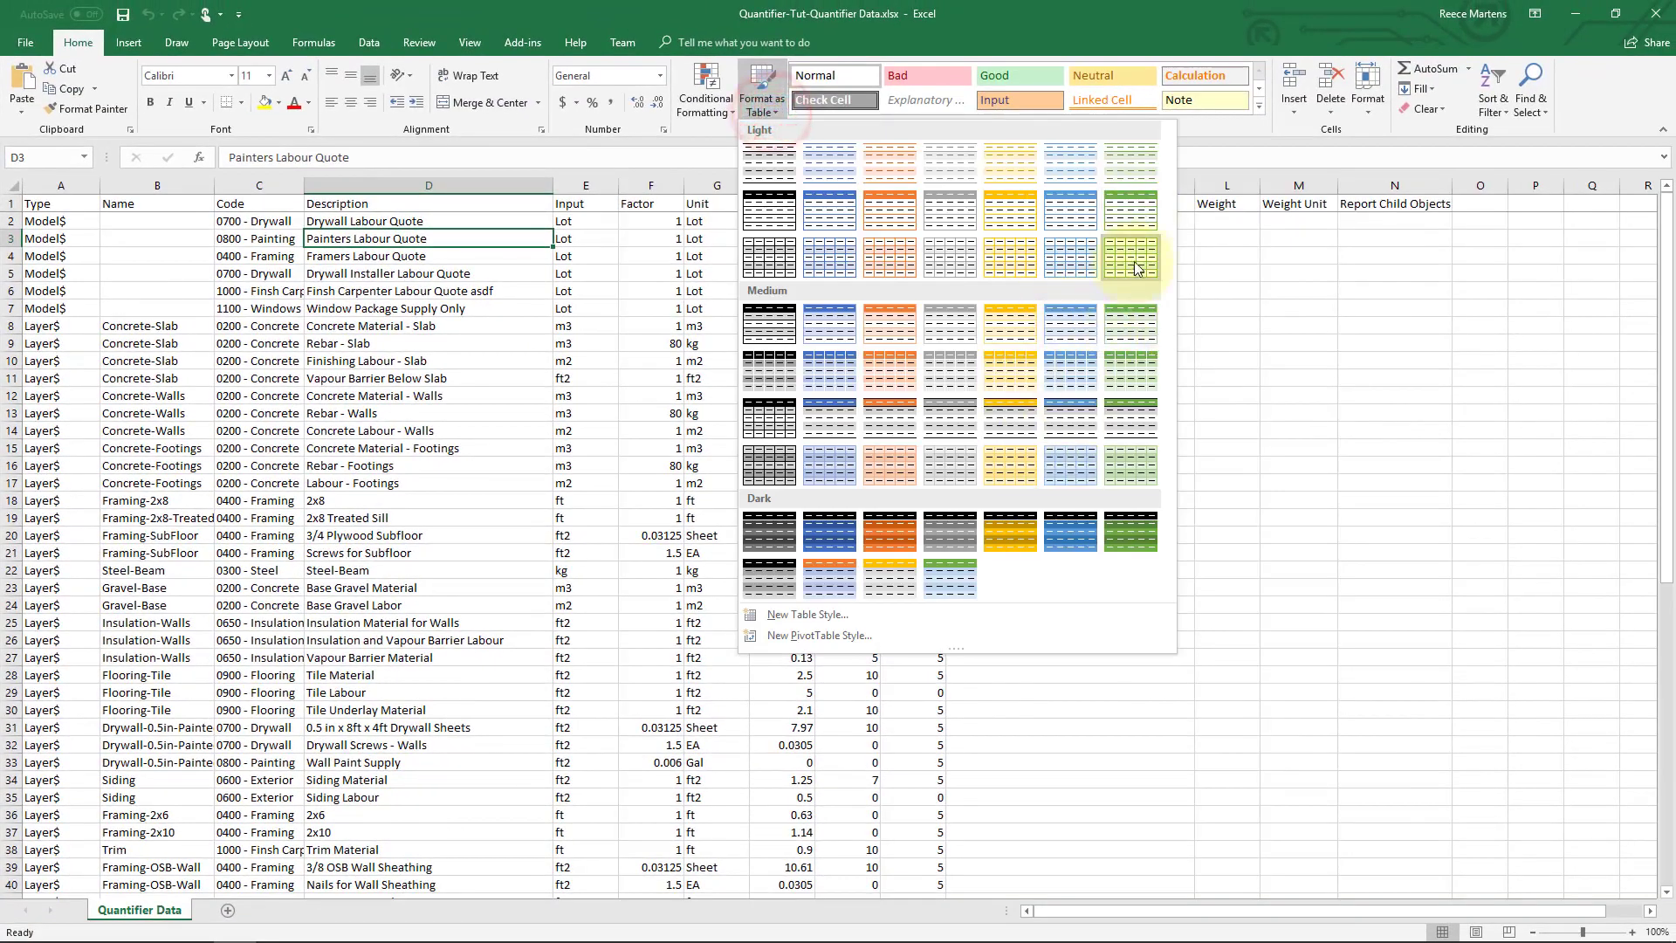
click(1130, 323)
click(1009, 525)
click(563, 318)
Show Unit Cost as currency and AutoFit the Name, C and Description columns.
click(777, 205)
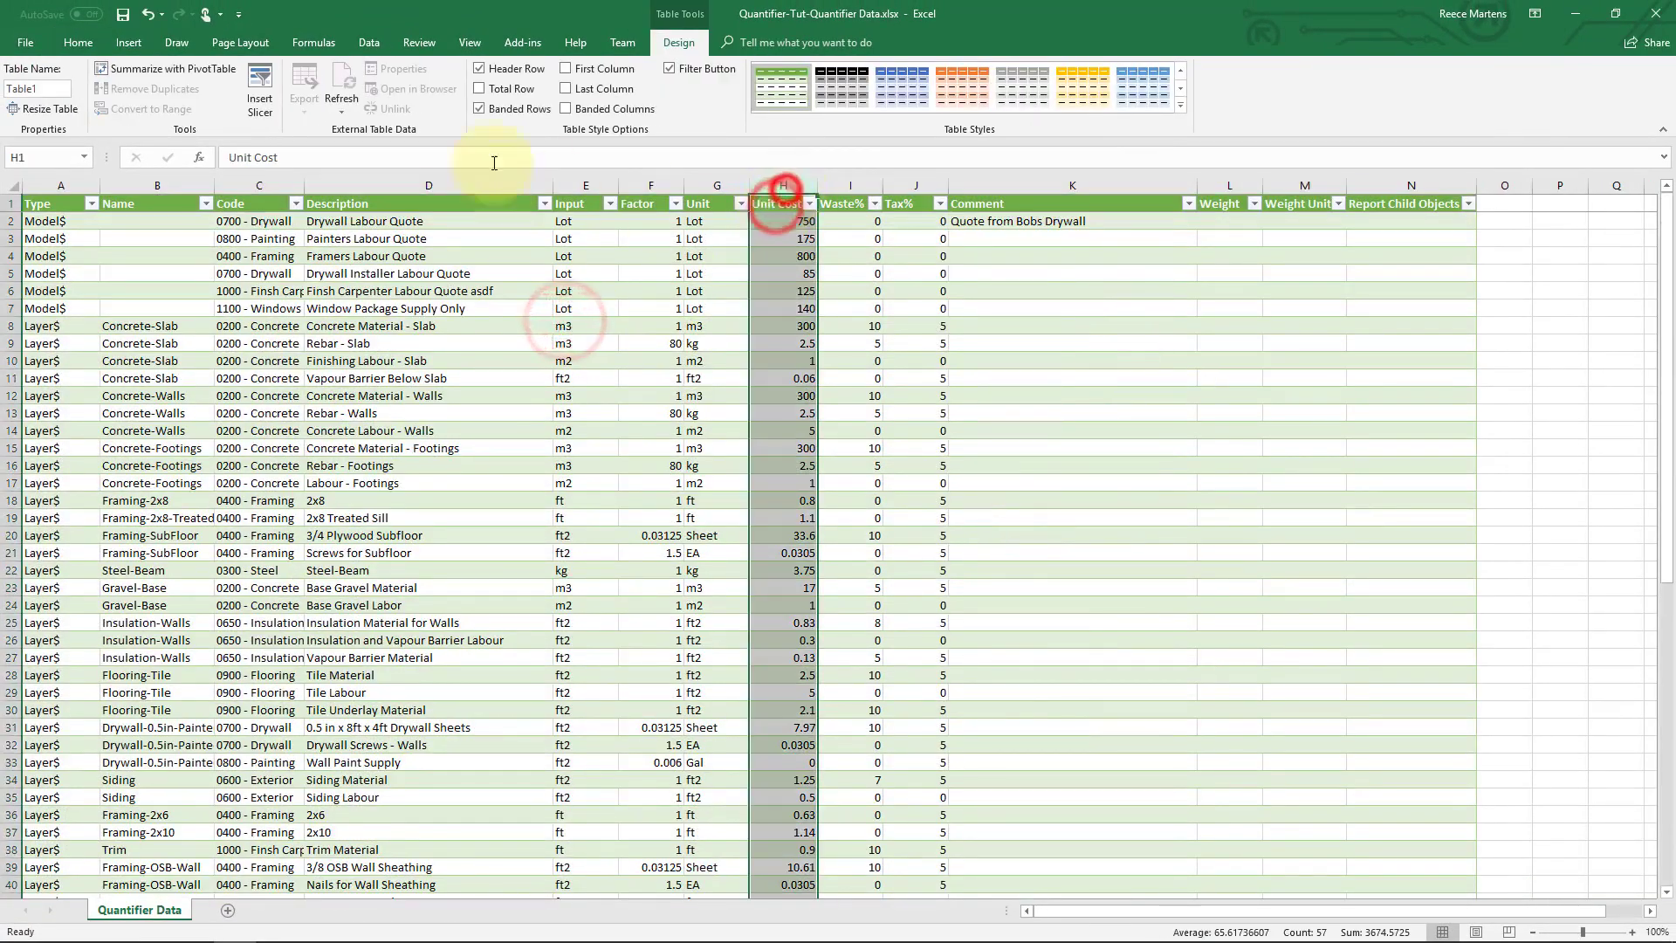
click(78, 43)
click(563, 101)
click(576, 309)
double_click(305, 185)
double_click(605, 185)
double_click(213, 185)
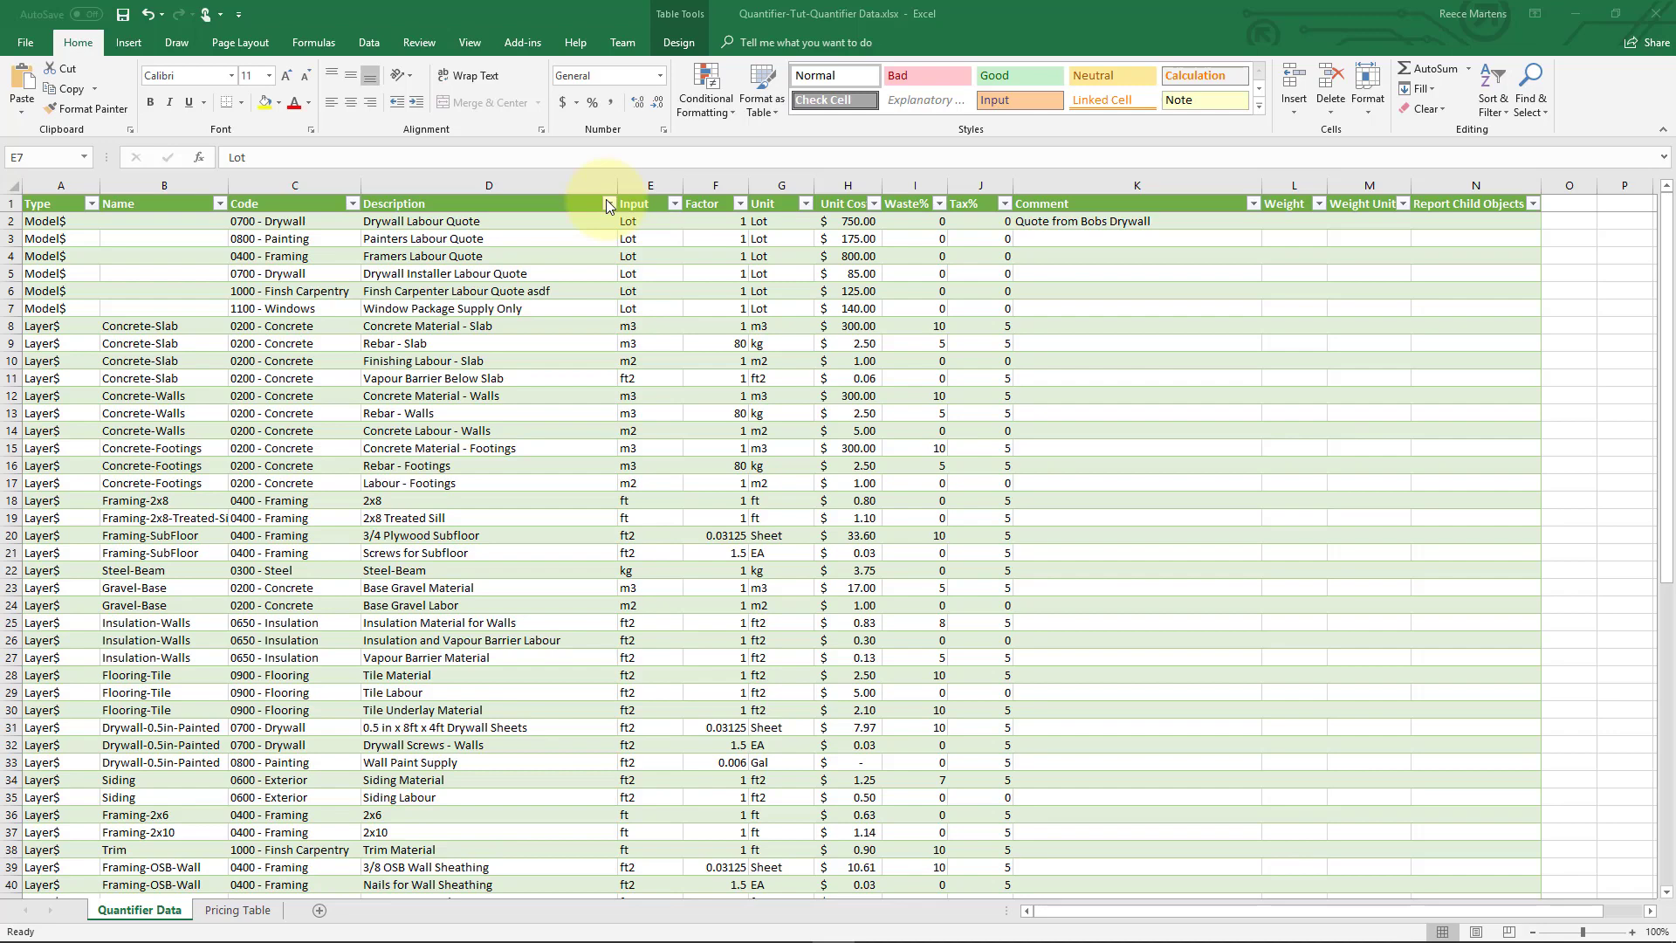
Filter Description to concrete rows and link the Slab unit cost to ='Pricing Table'!$B$2.
click(607, 204)
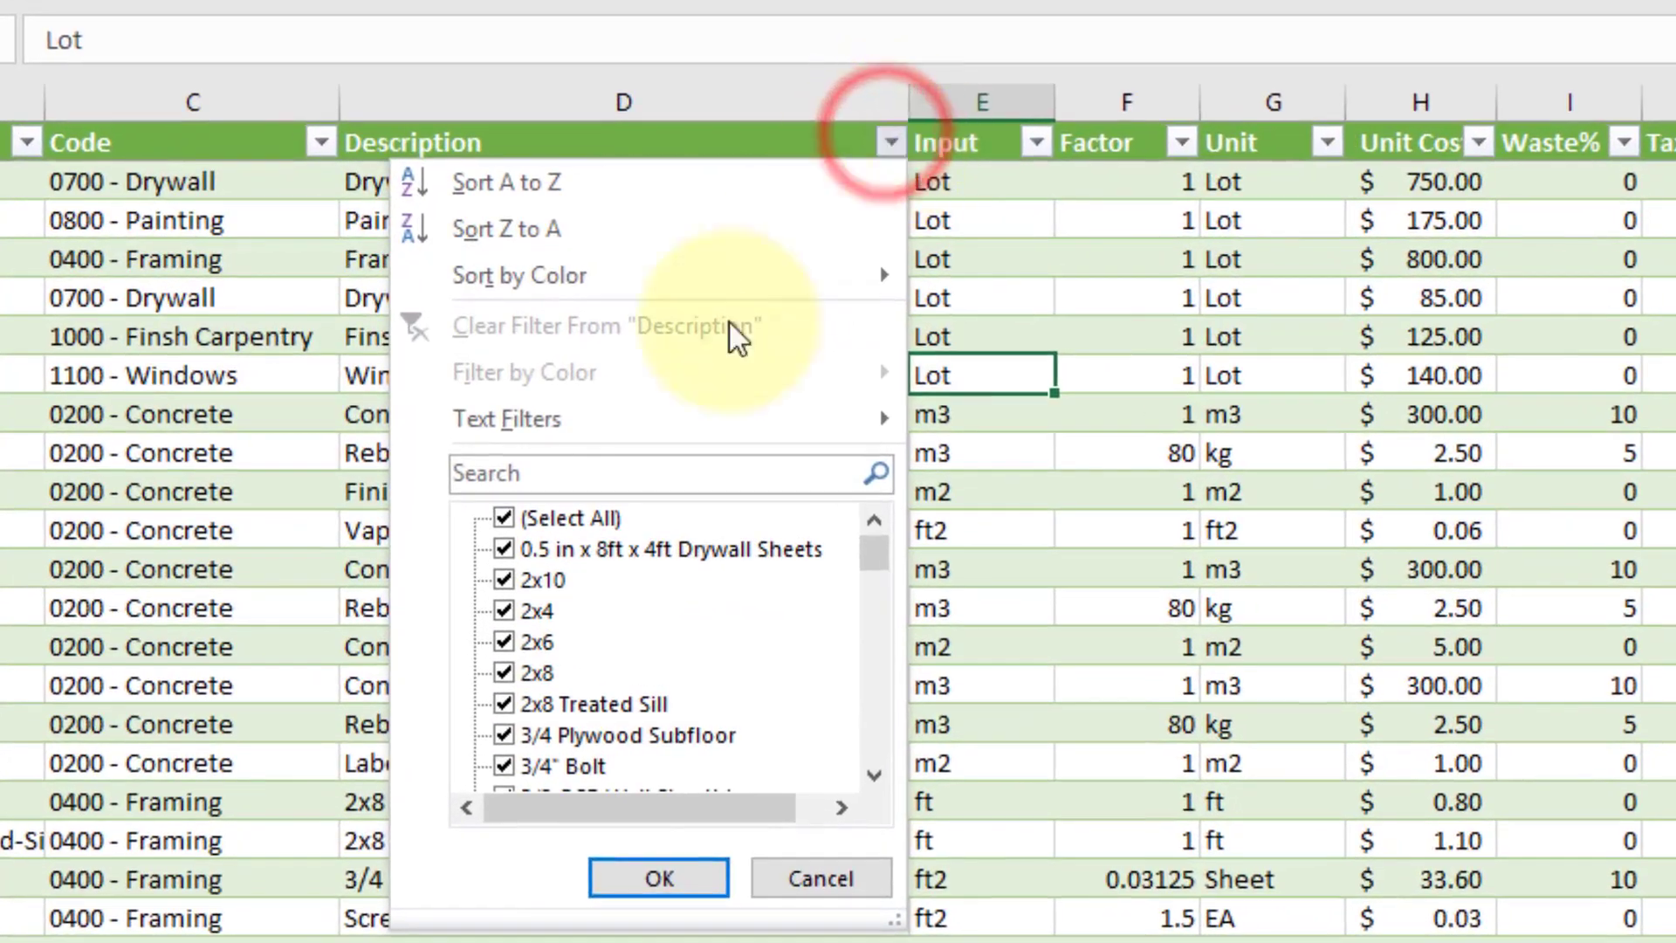
click(636, 471)
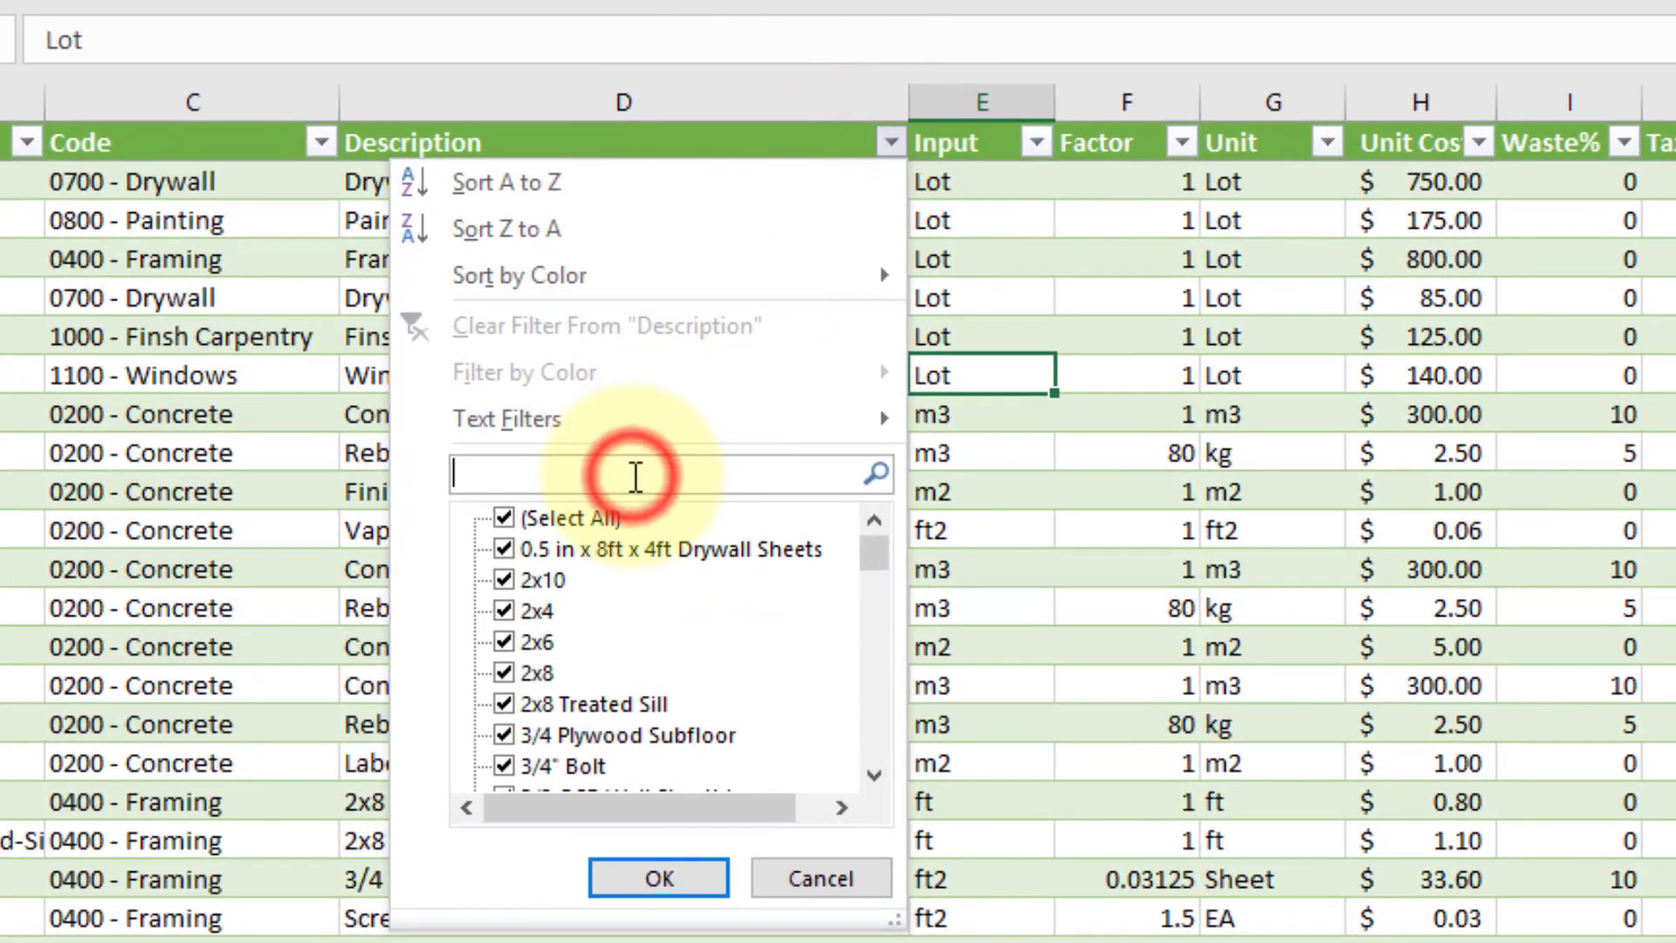
text(concrete)
key(Return)
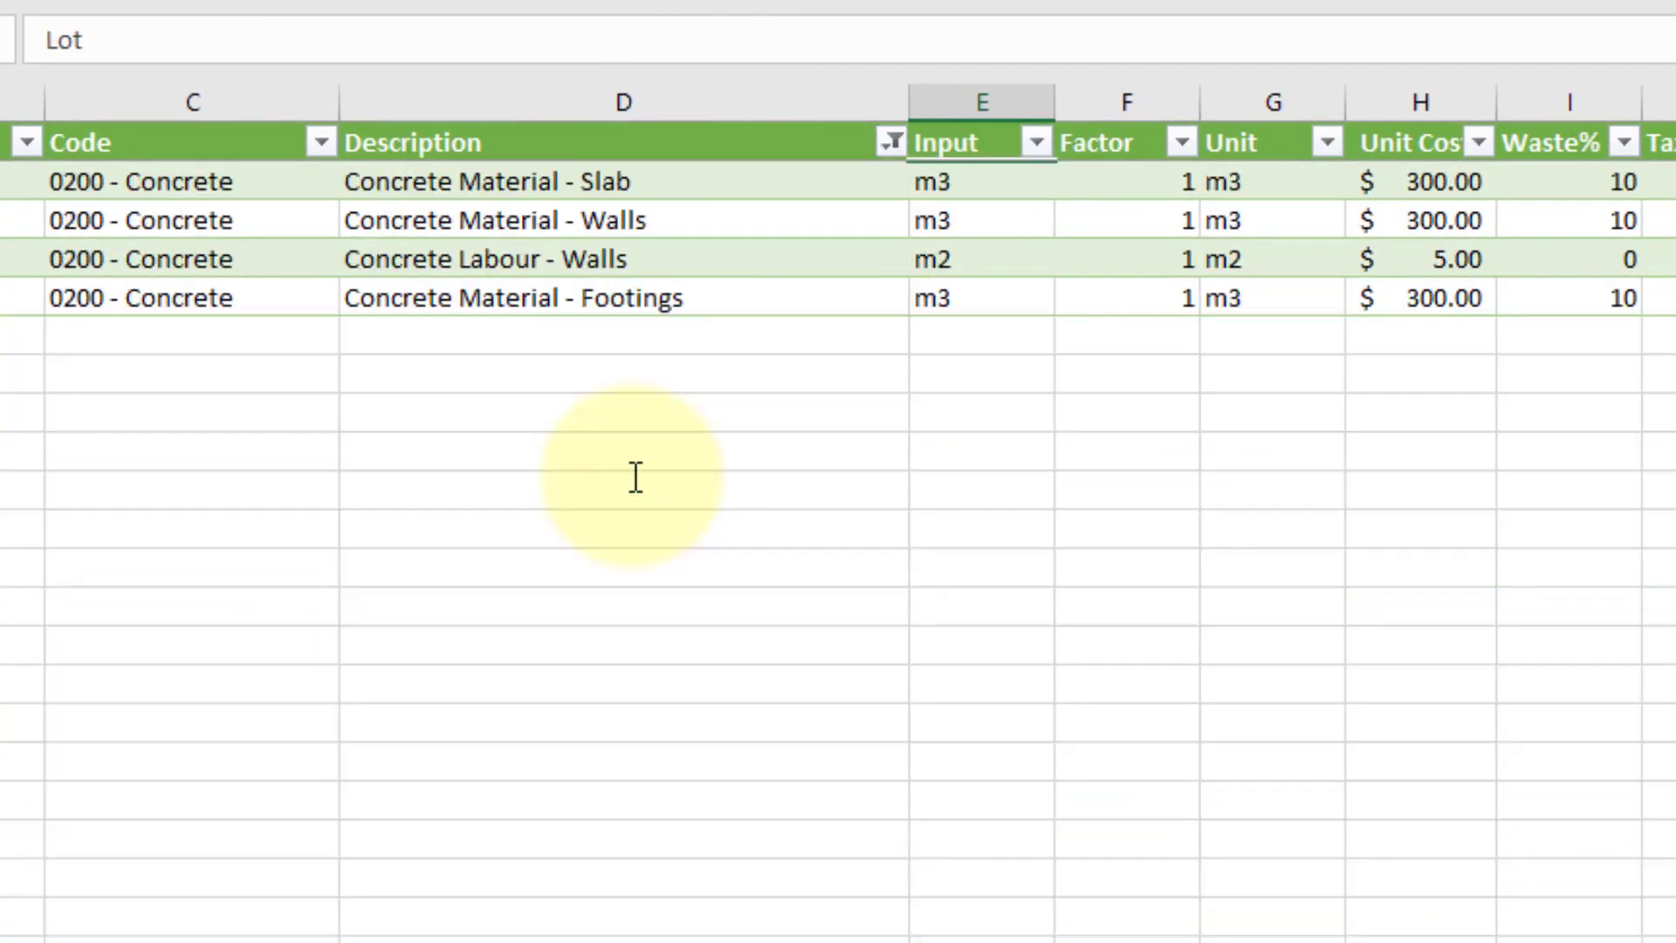
click(1428, 186)
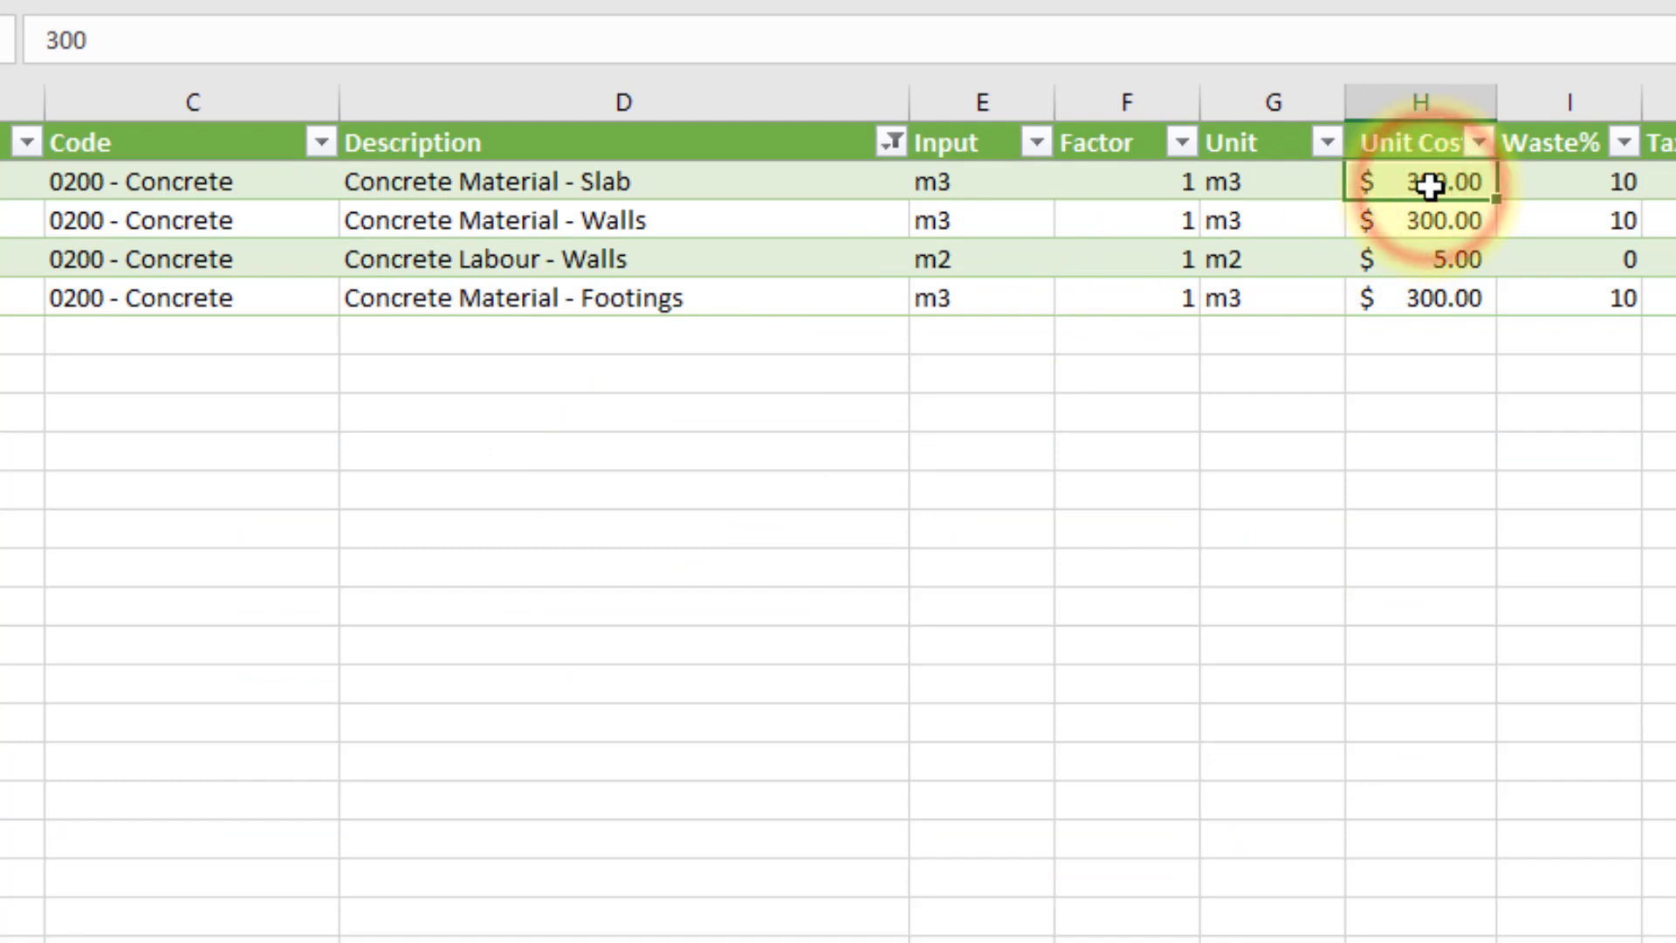
text(='Pricing Table'!)
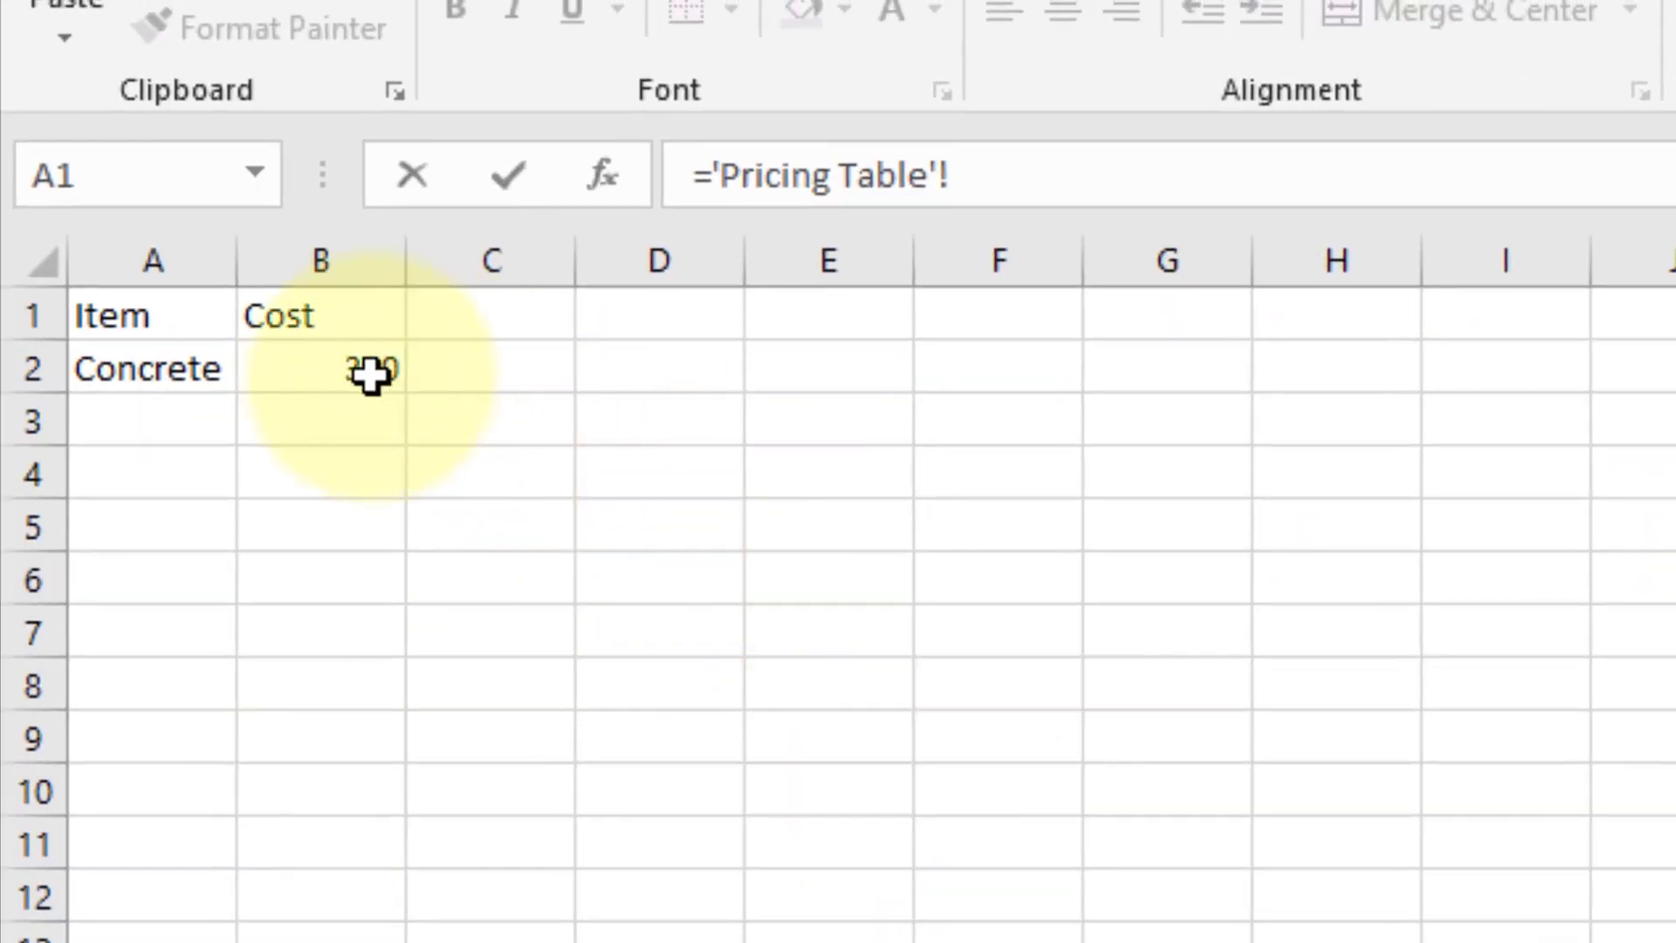
click(349, 364)
key(Return)
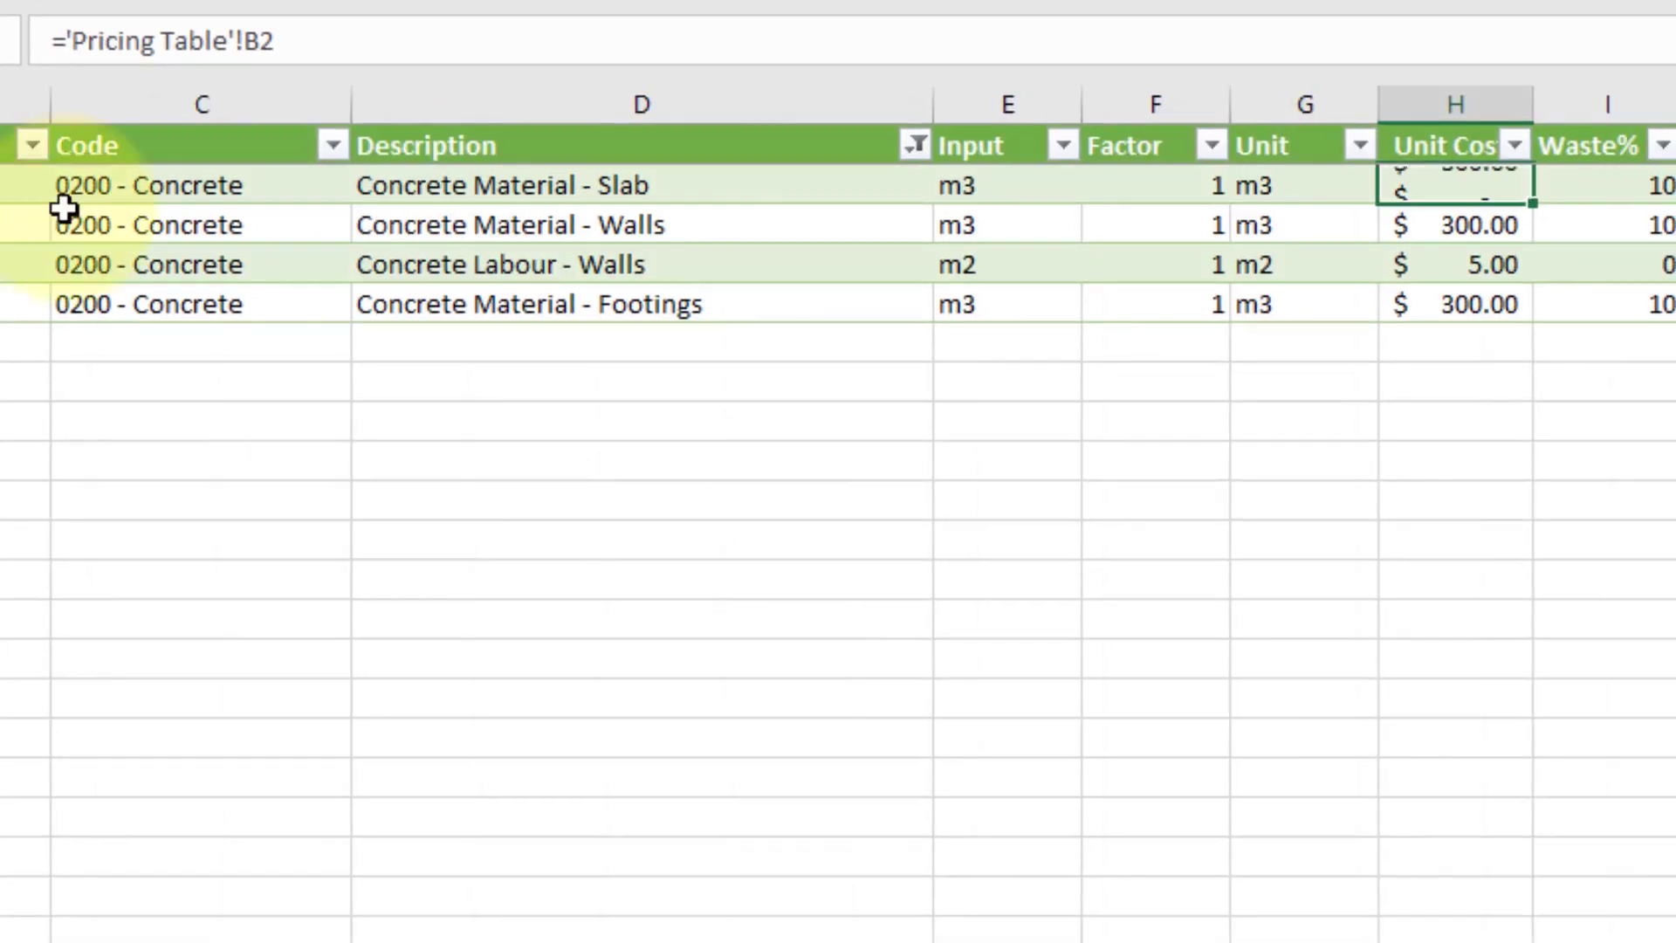
click(1428, 187)
double_click(1428, 188)
click(1578, 184)
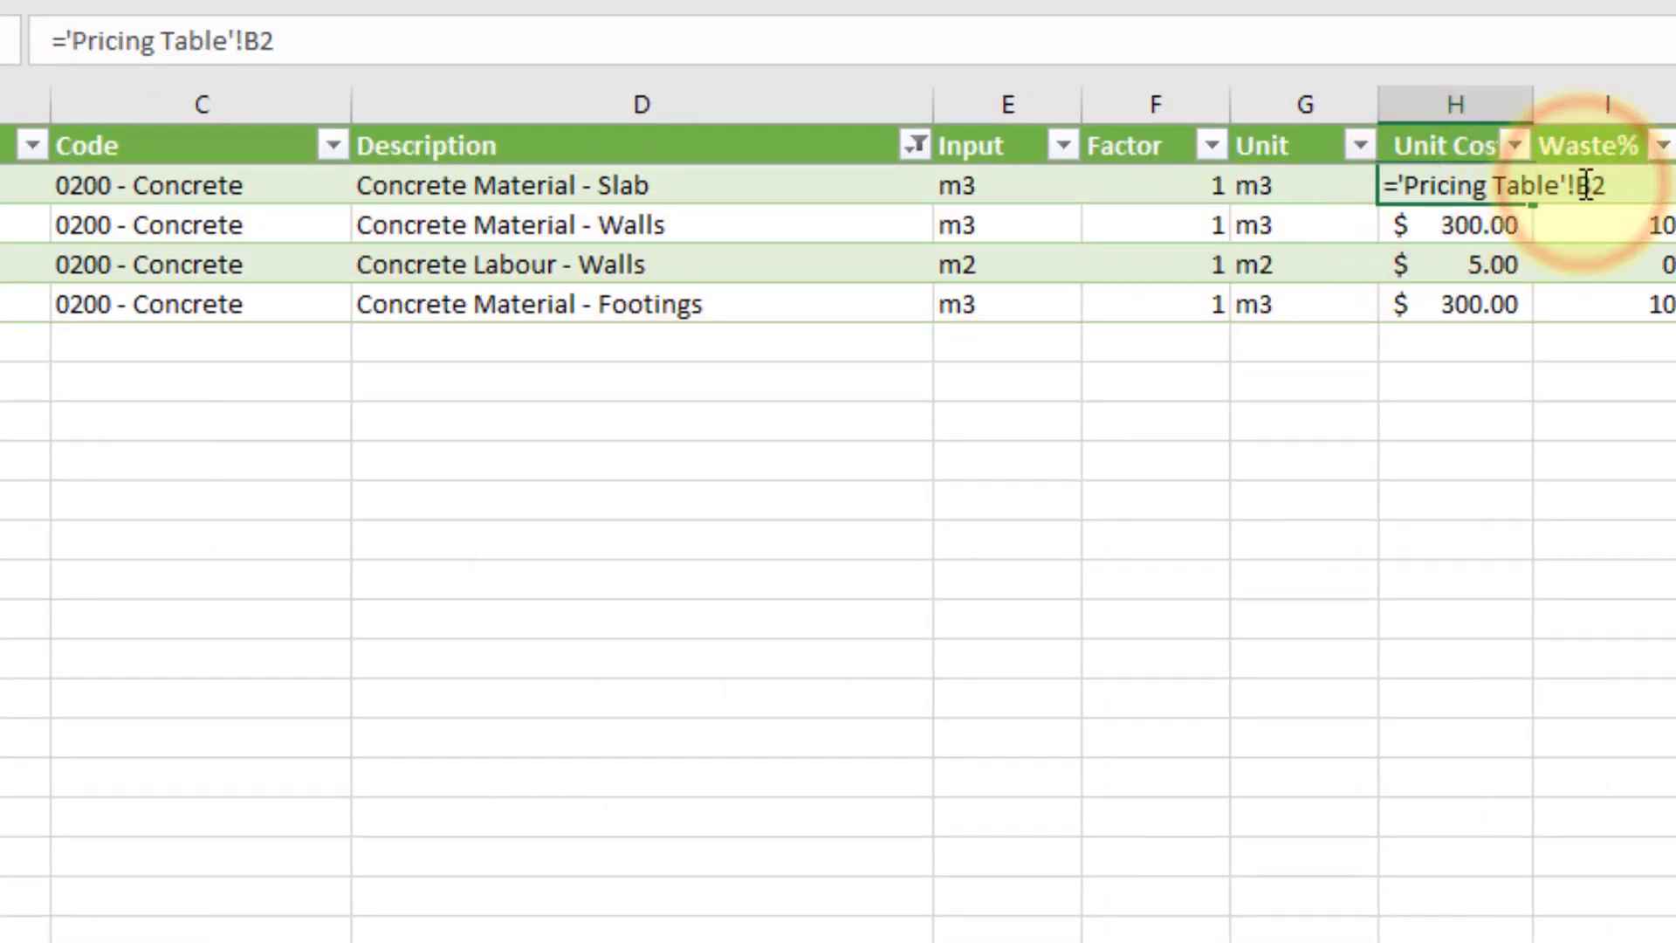
text($B$)
key(Return)
Paste the link into the Walls and Footings material costs, then set the Pricing Table concrete cost to 459.
key(Up)
key(Down)
text(='Pricing Table'!$B$2)
key(Down)
key(Down)
text(='Pricing Table'!$B$2)
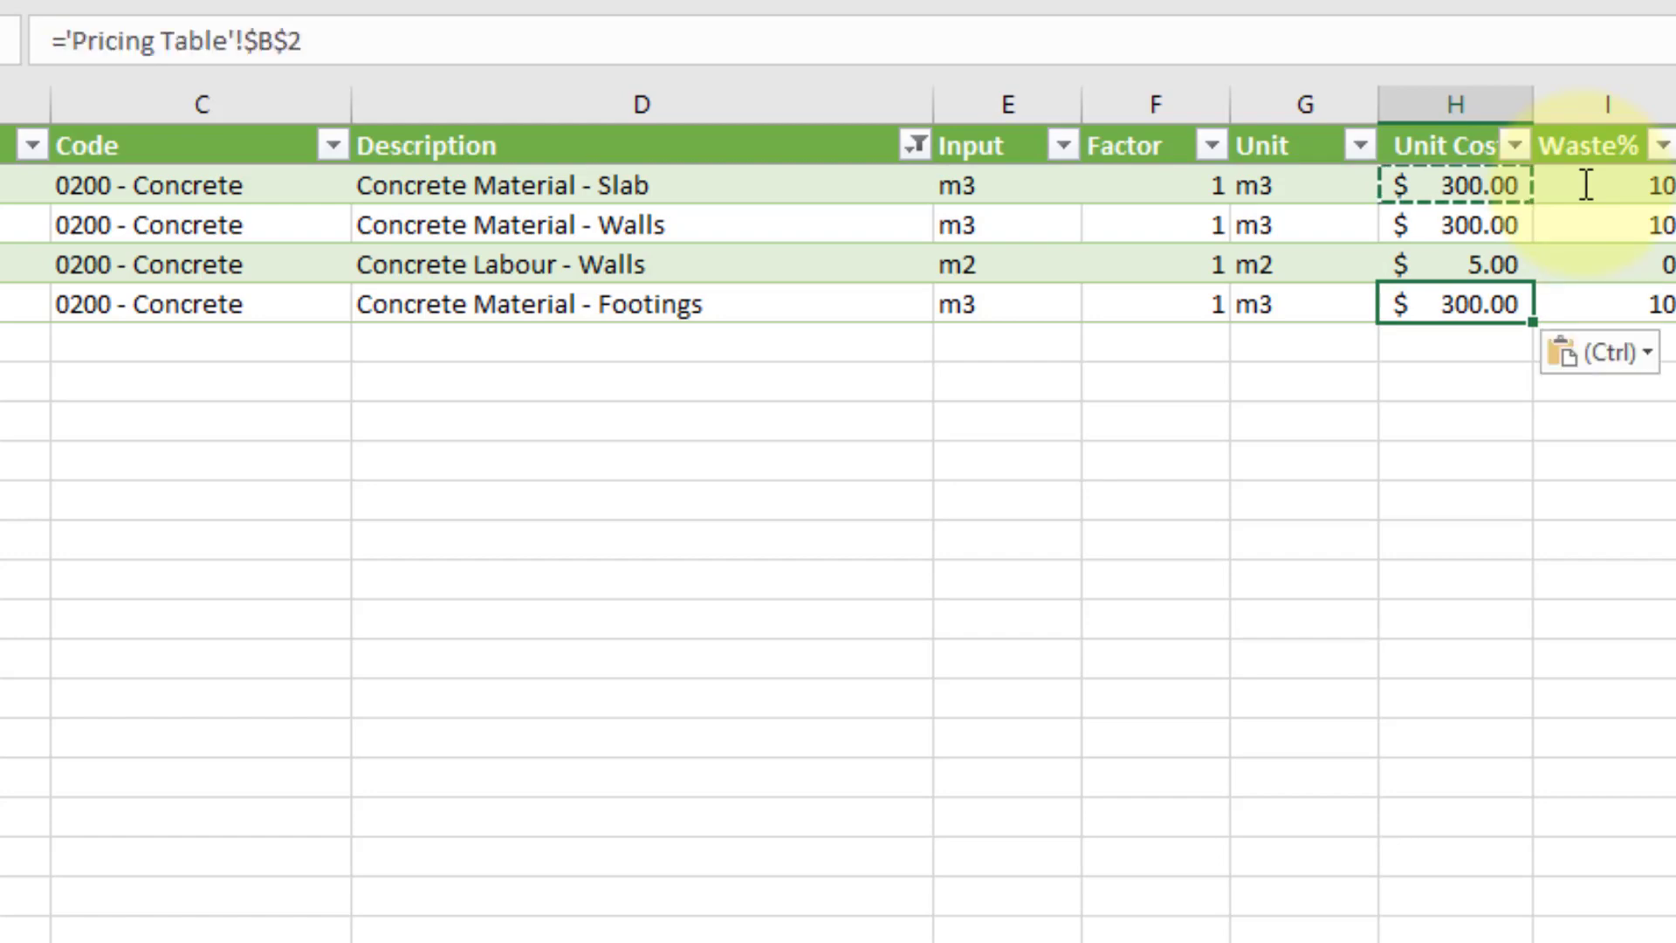
key(Escape)
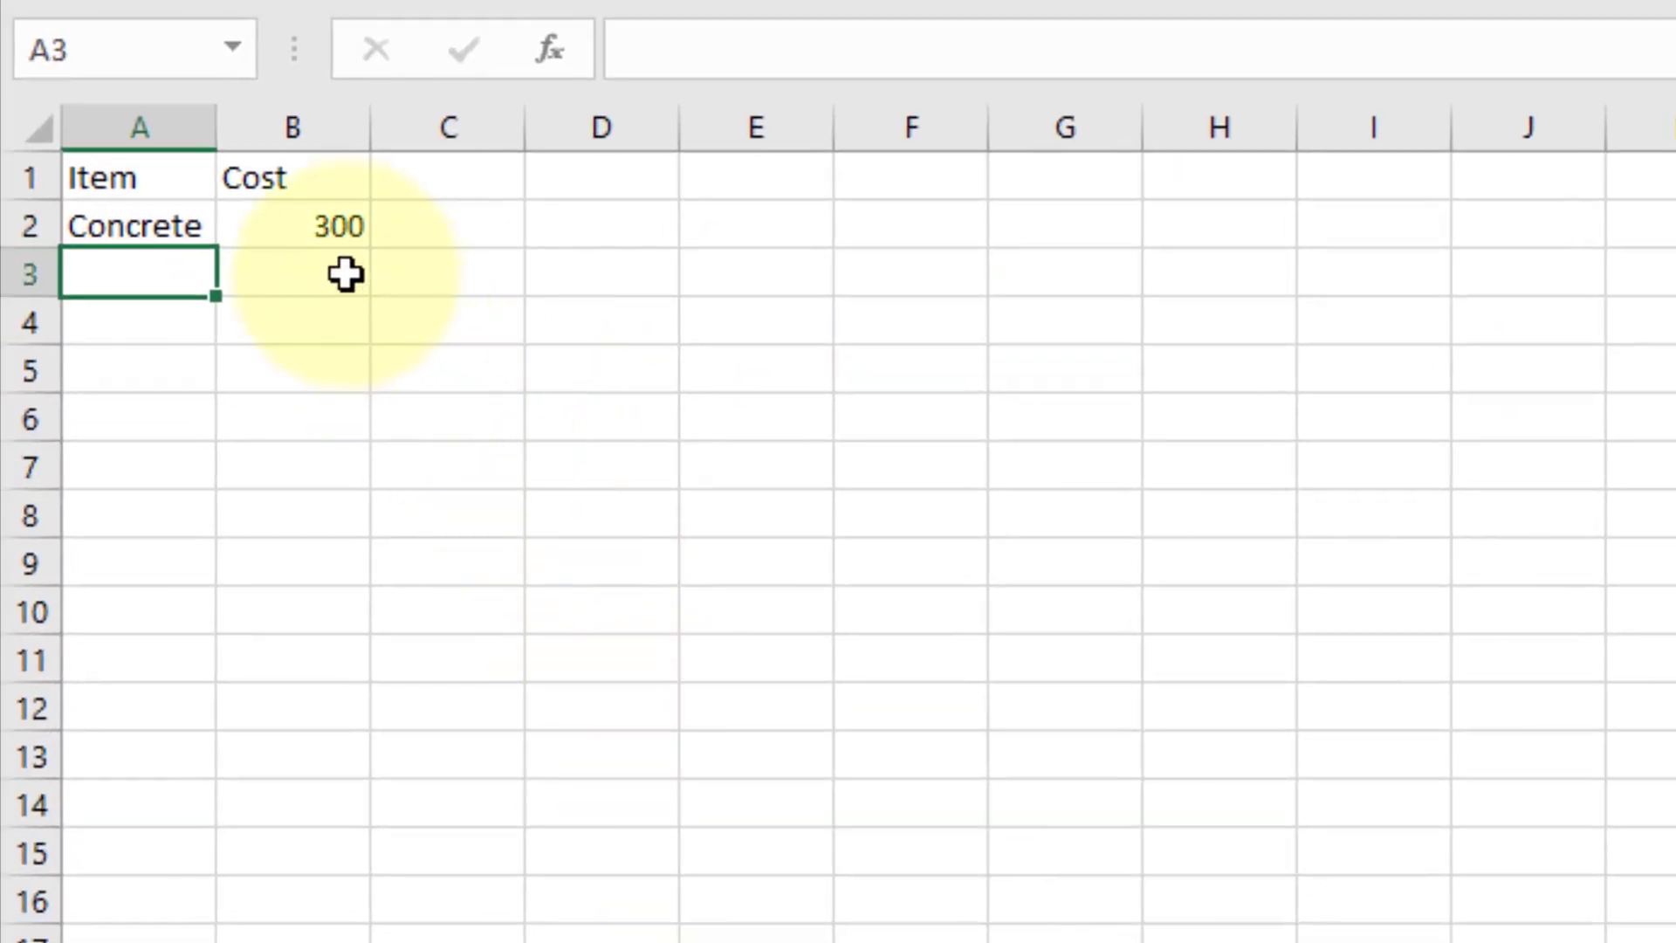
click(316, 228)
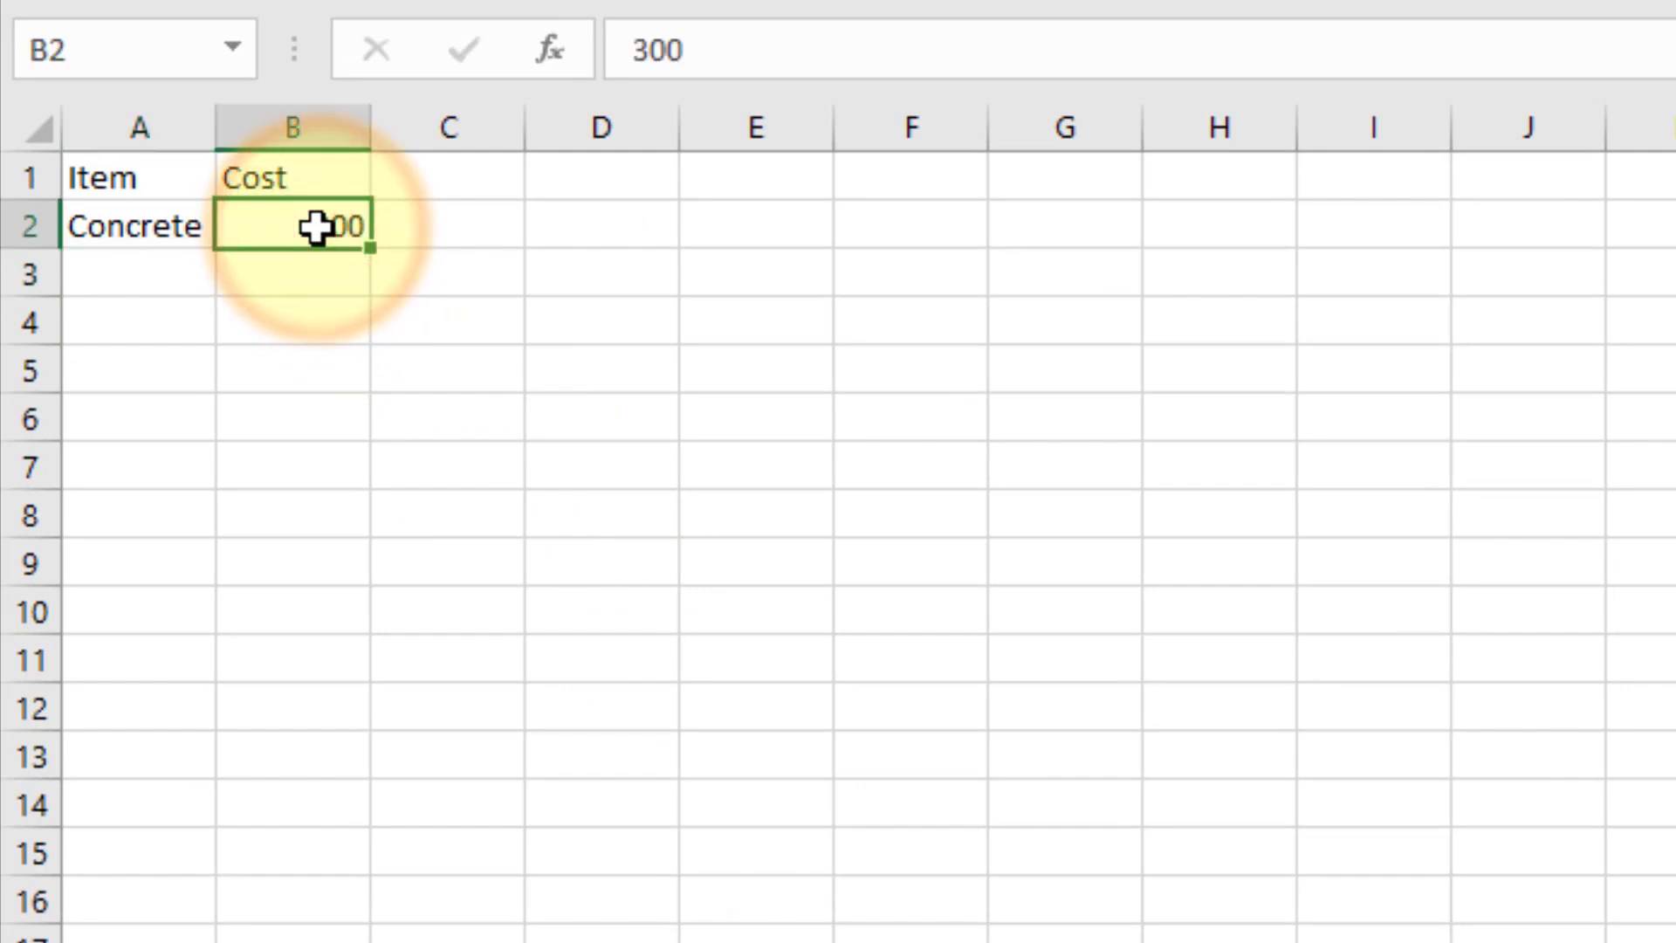
text(459)
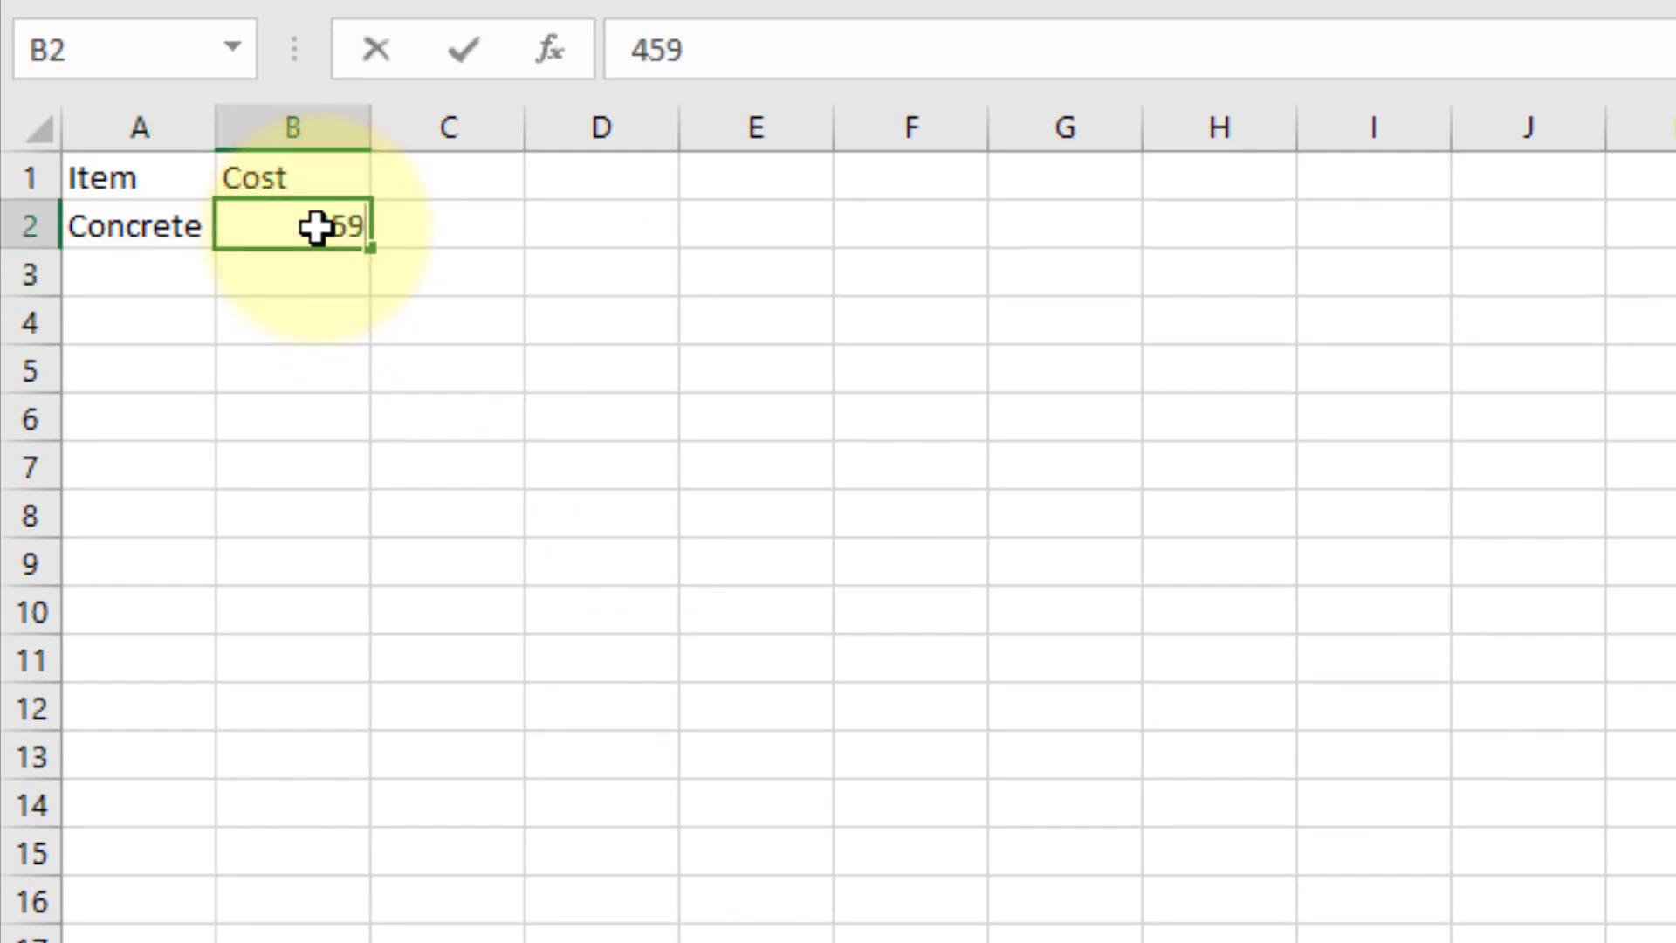
key(Return)
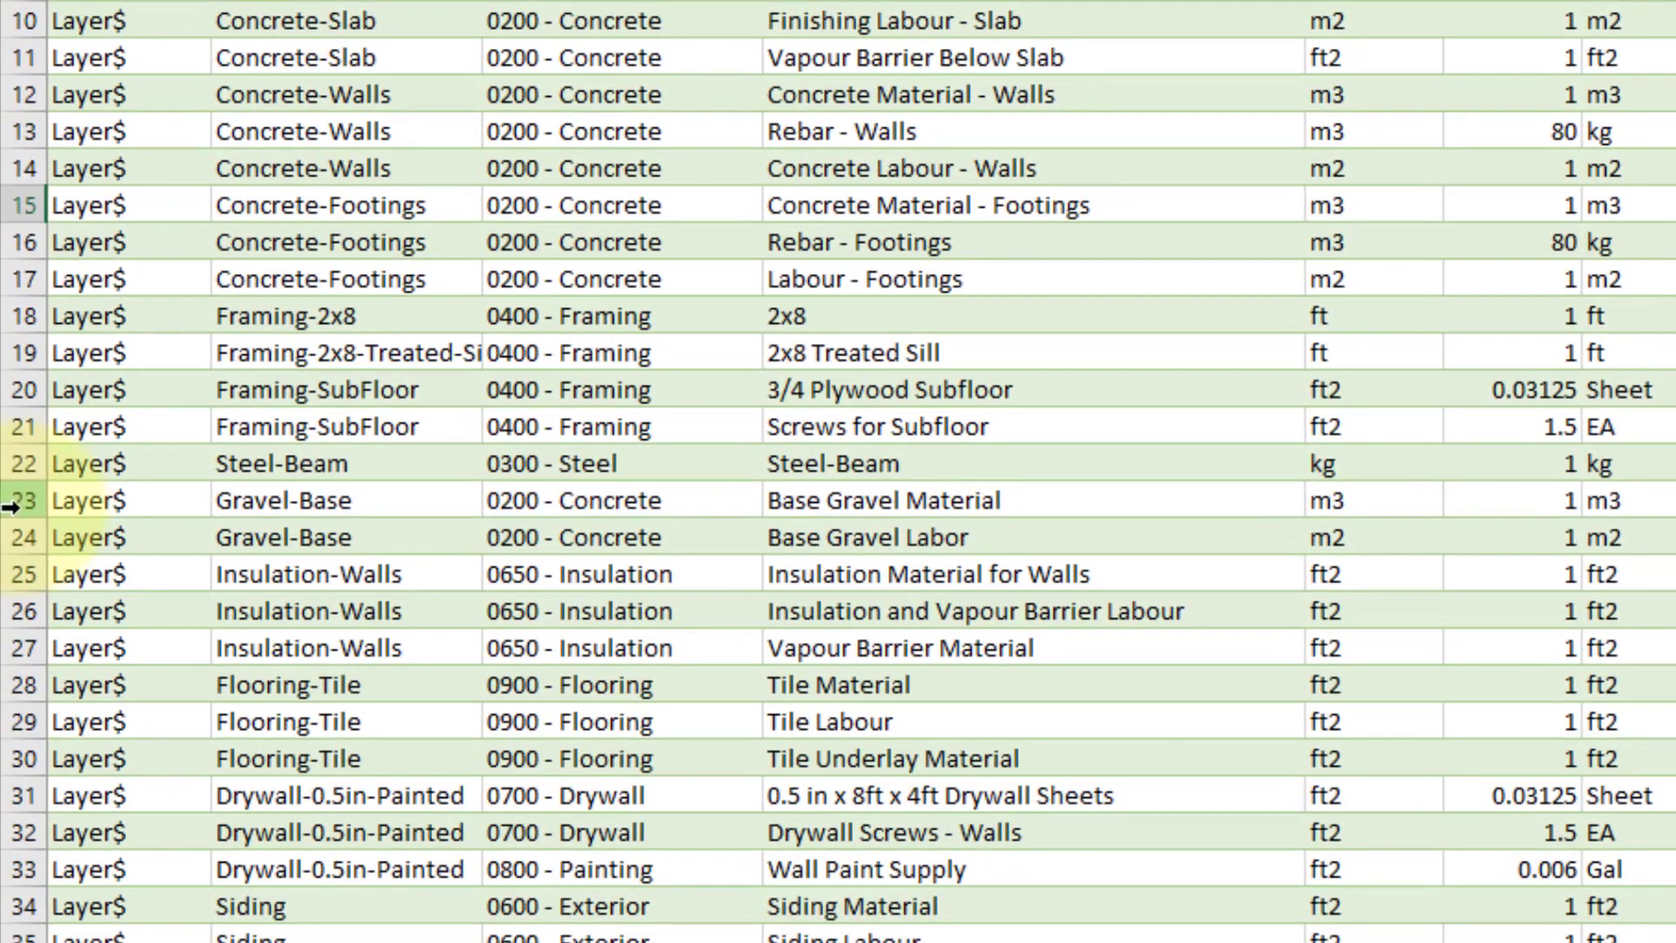
Insert a blank row above Gravel-Base and paste a copy of the Steel-Beam row into it.
click(21, 501)
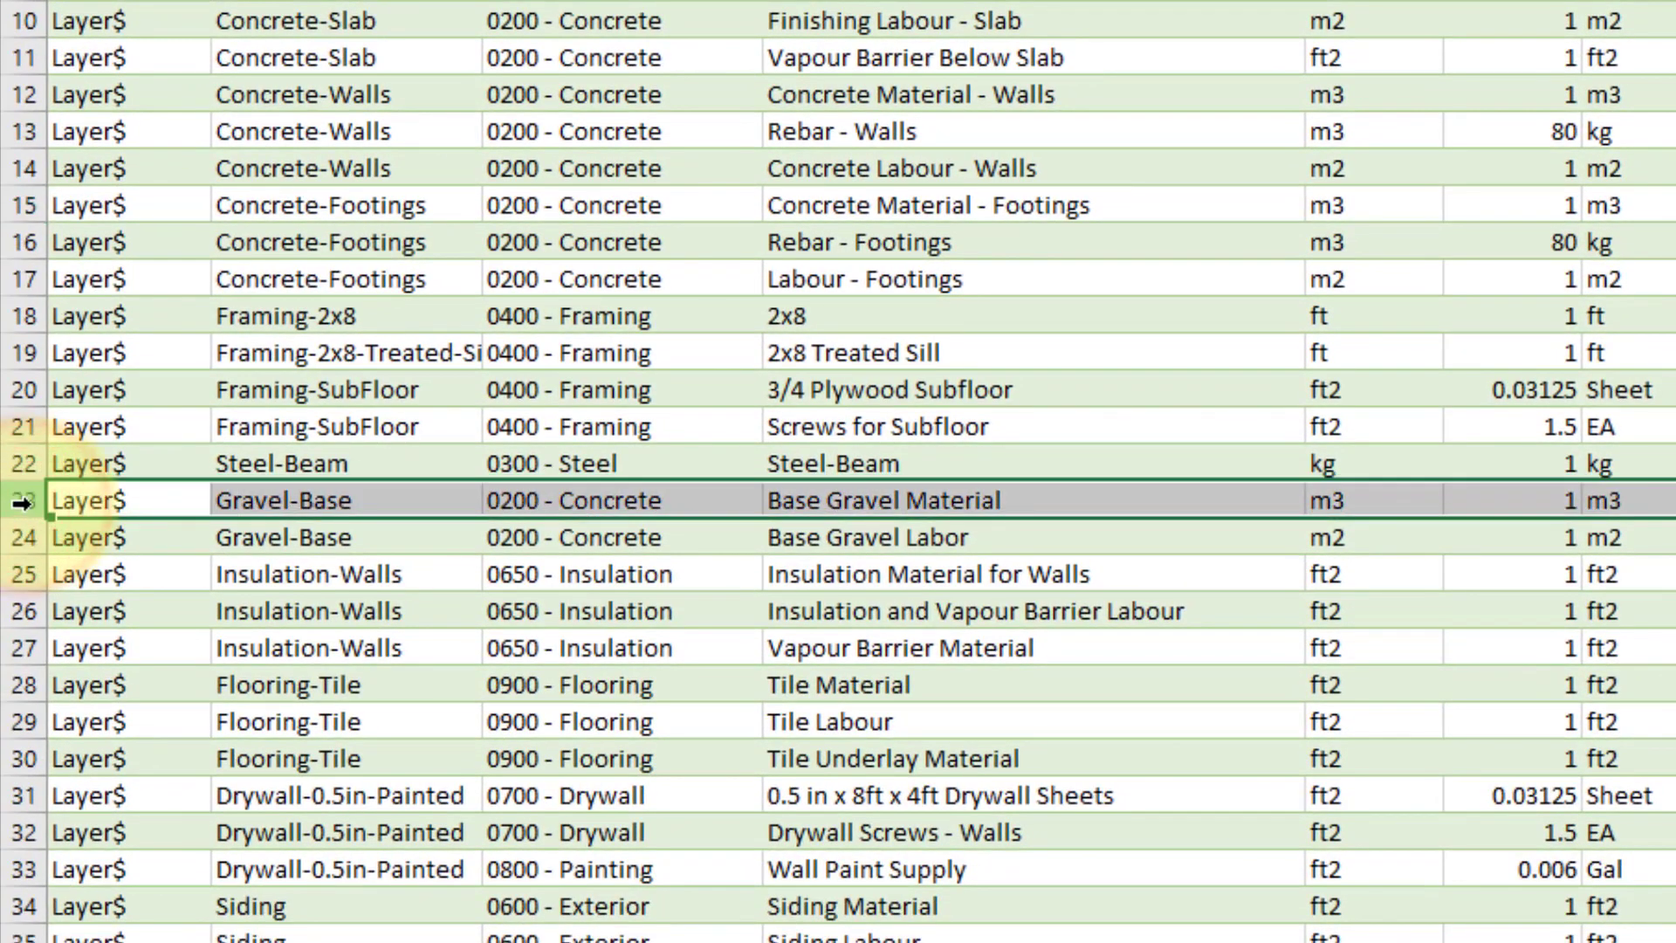
right_click(21, 500)
click(139, 741)
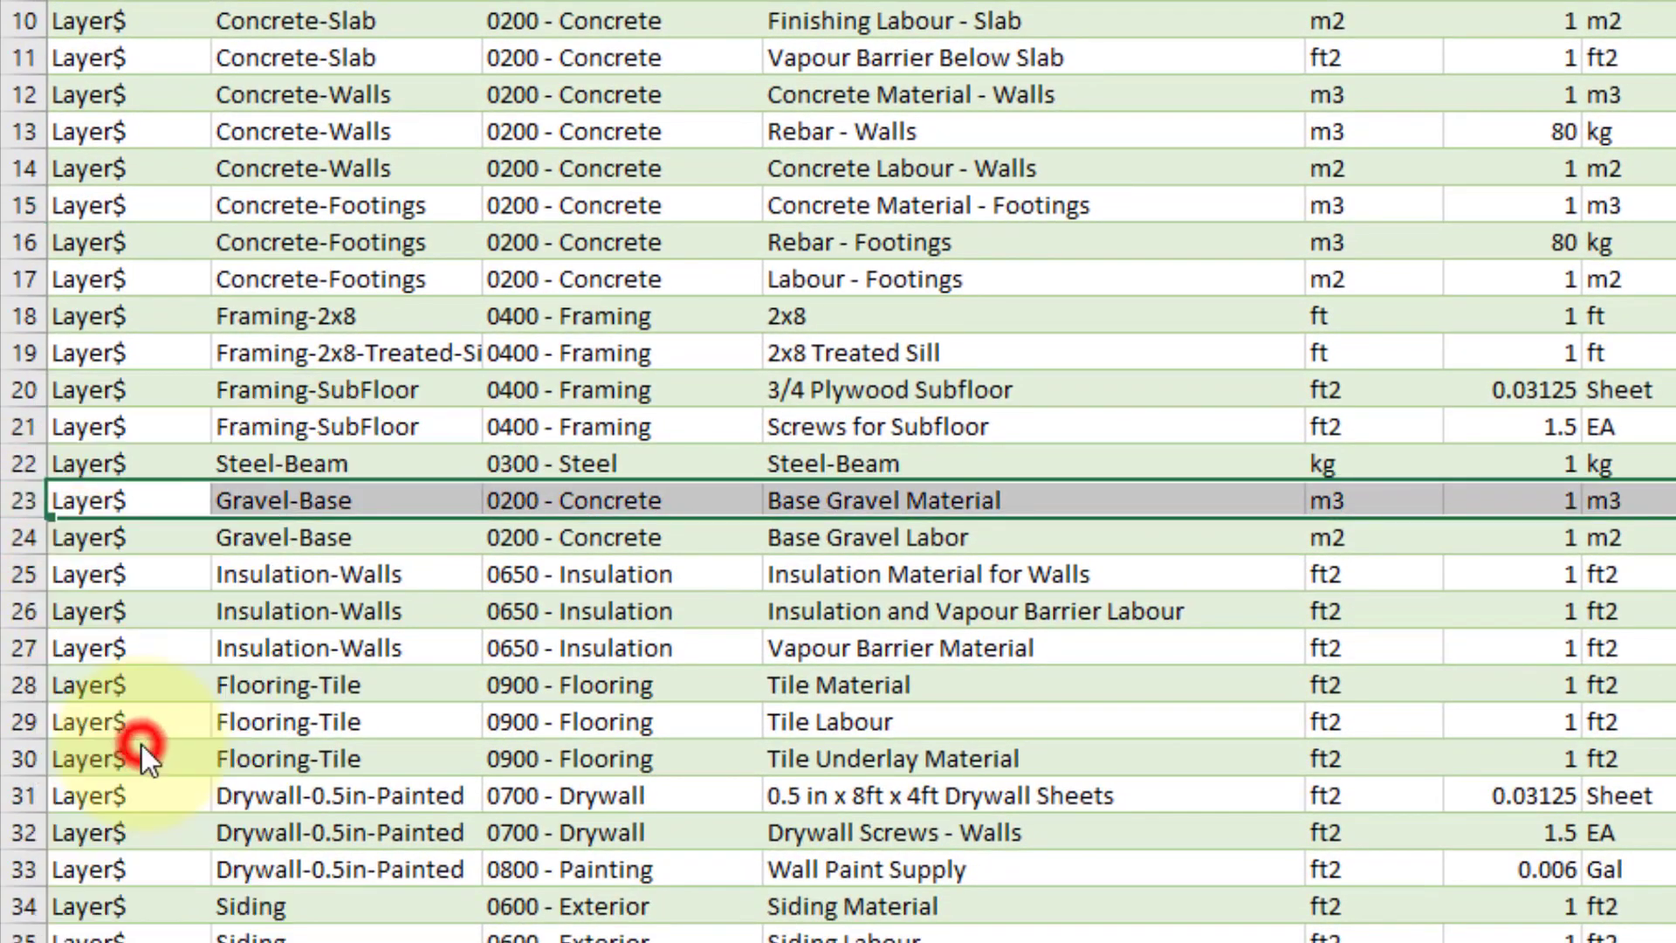
click(34, 465)
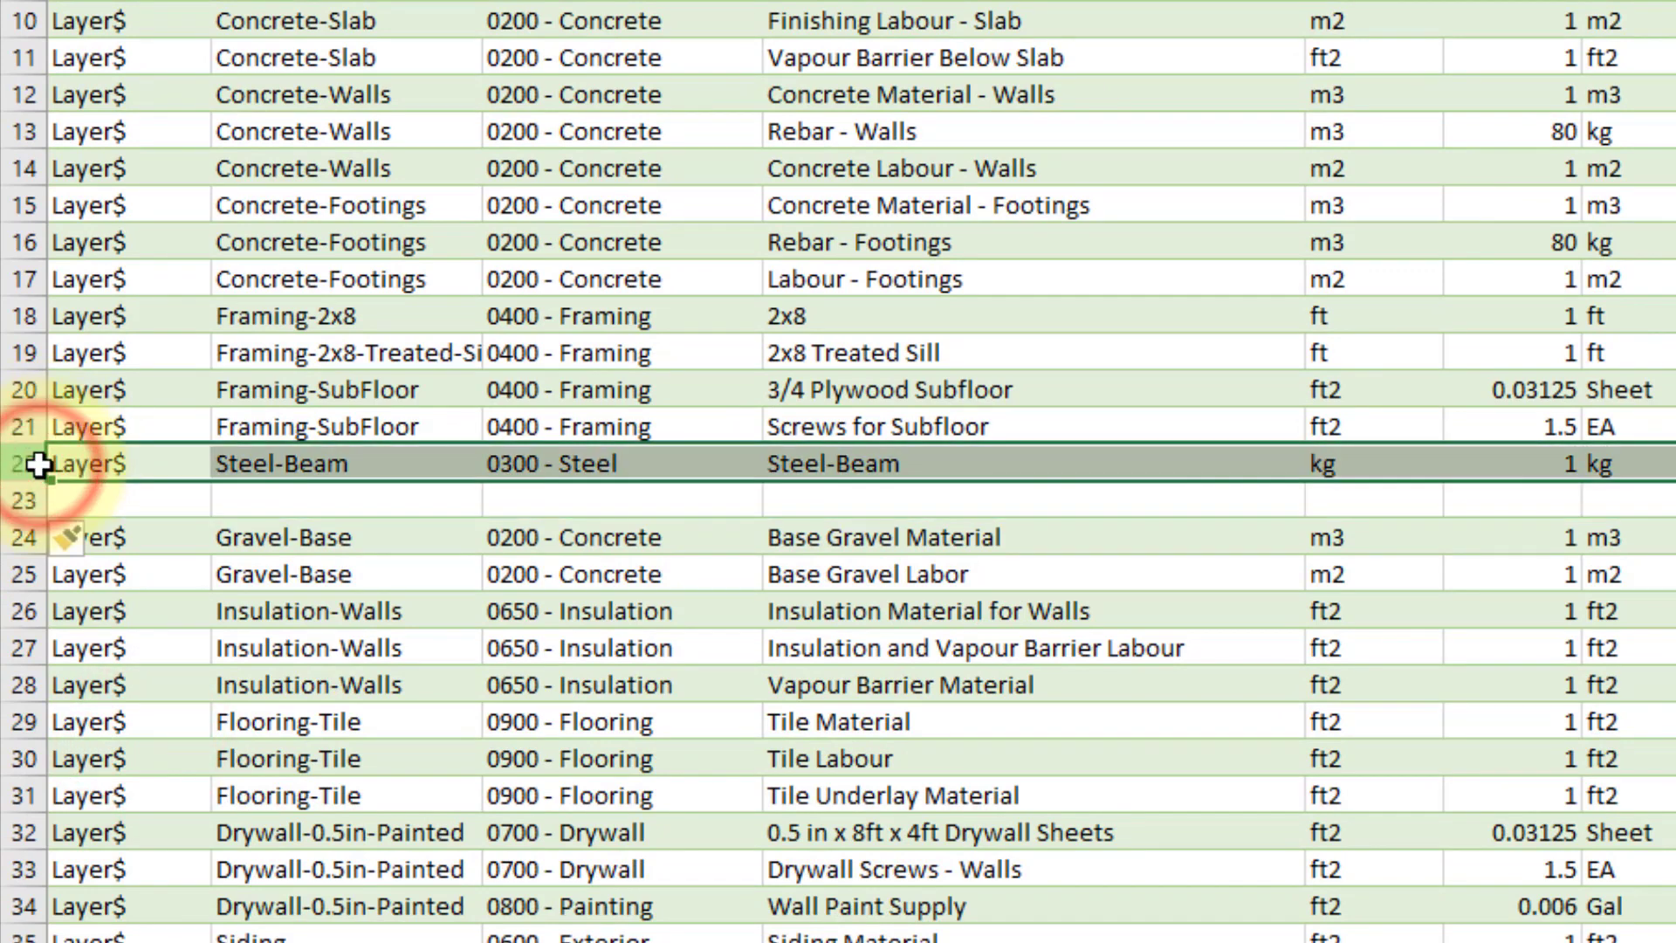
key(ctrl+c)
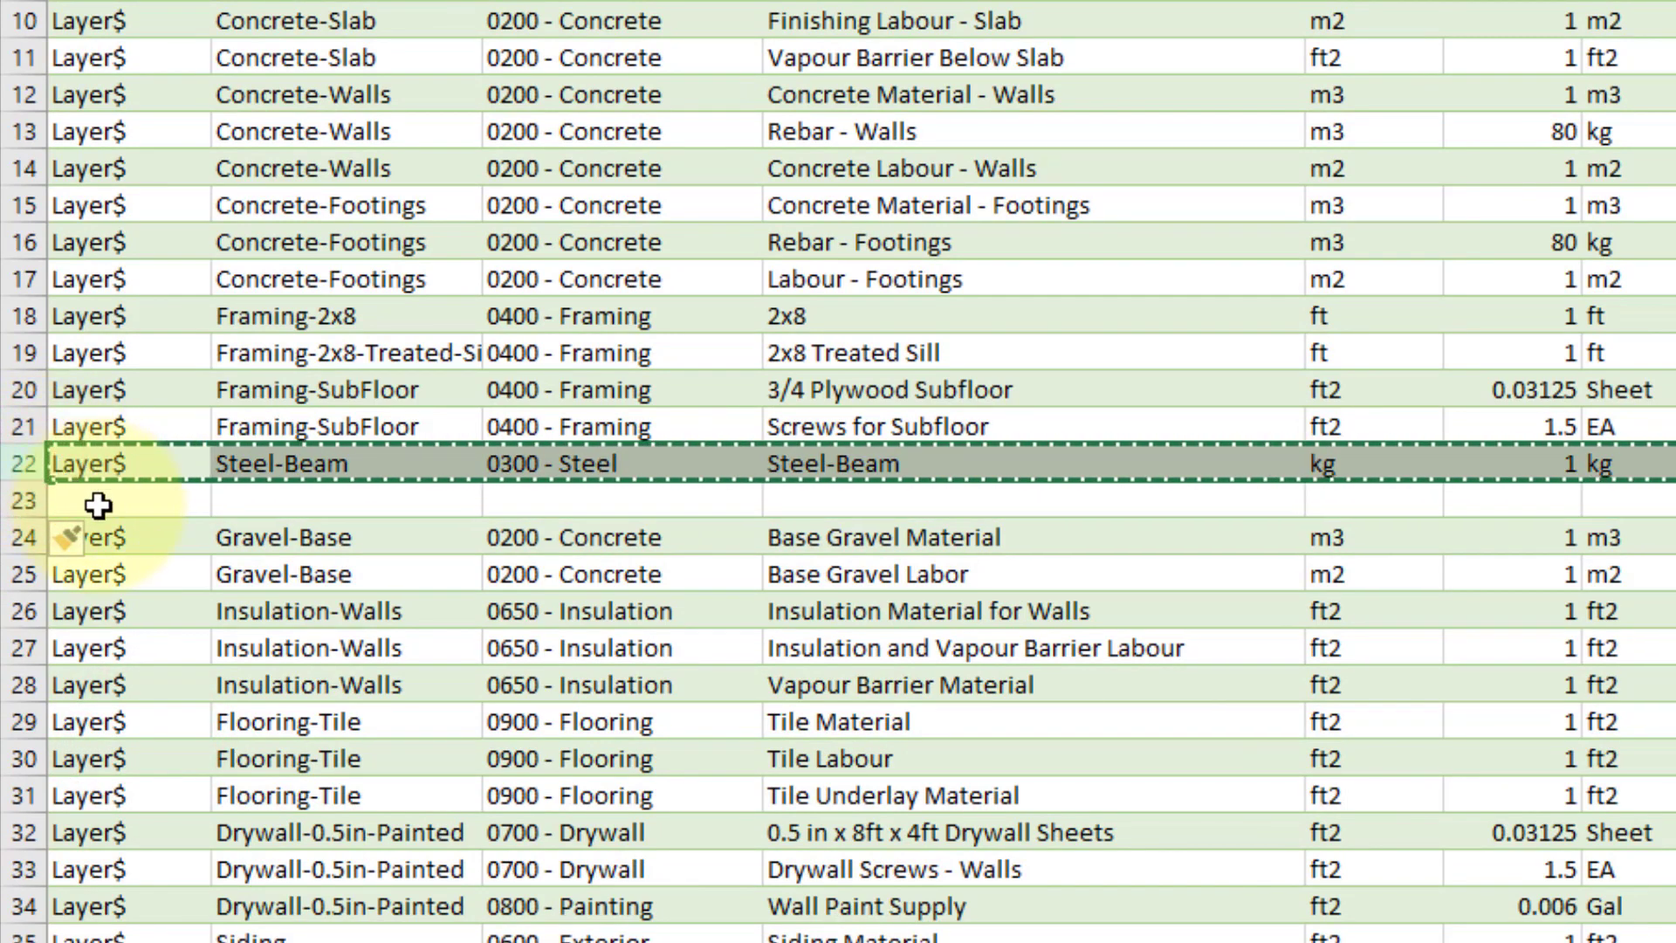
click(99, 506)
key(ctrl+v)
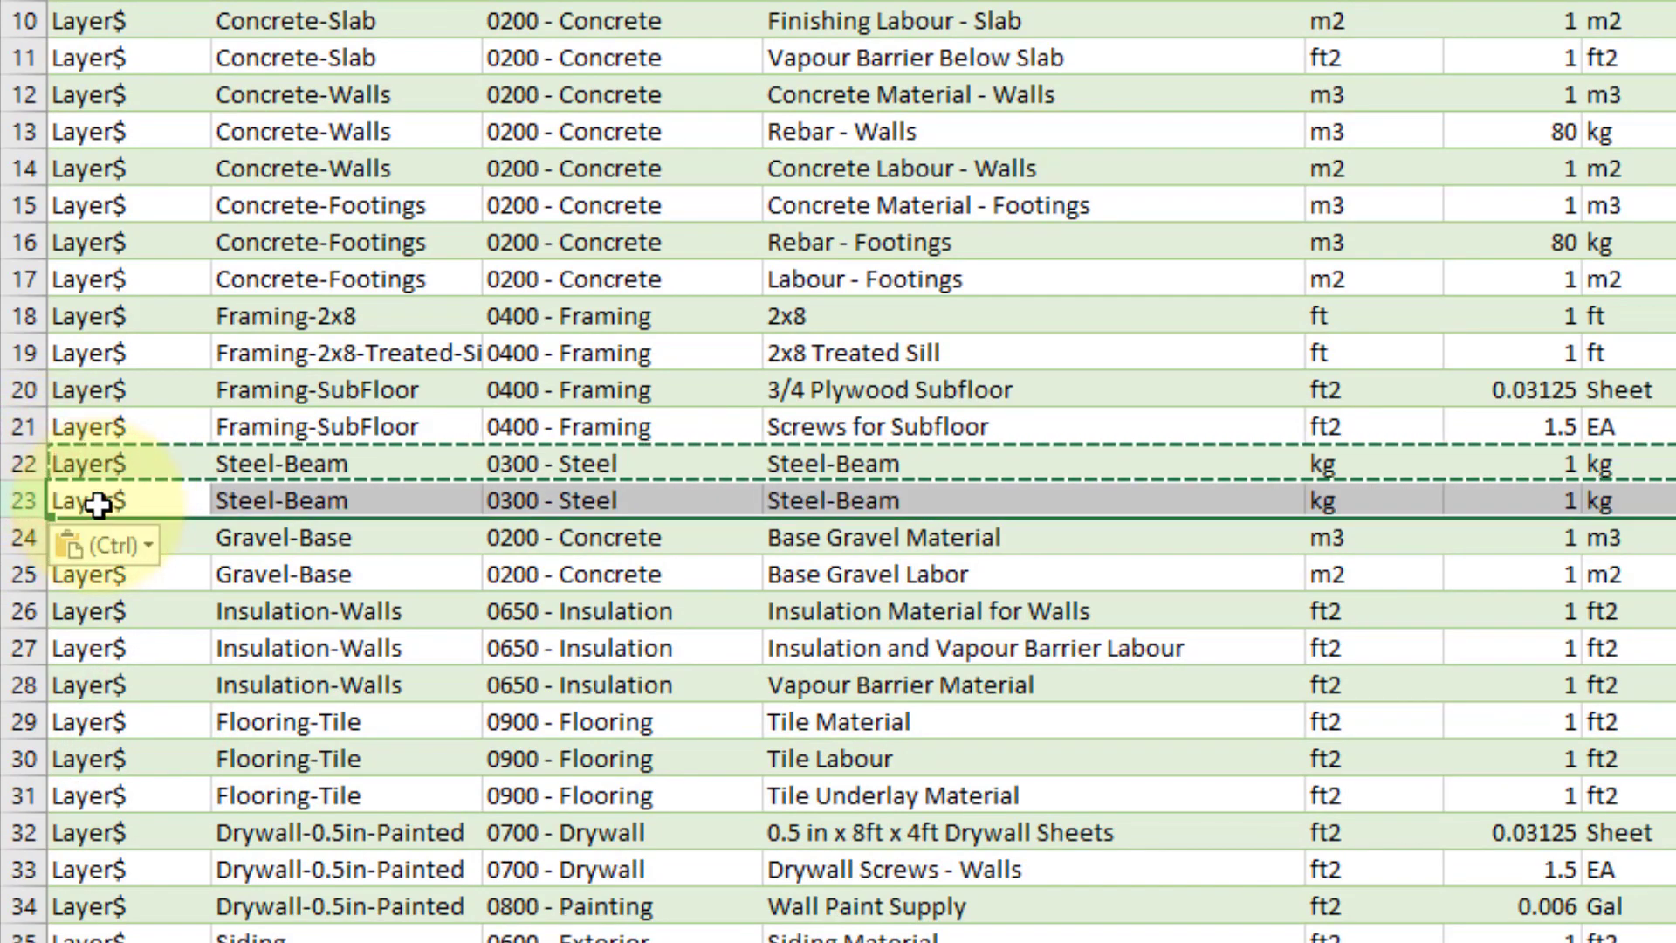
key(Escape)
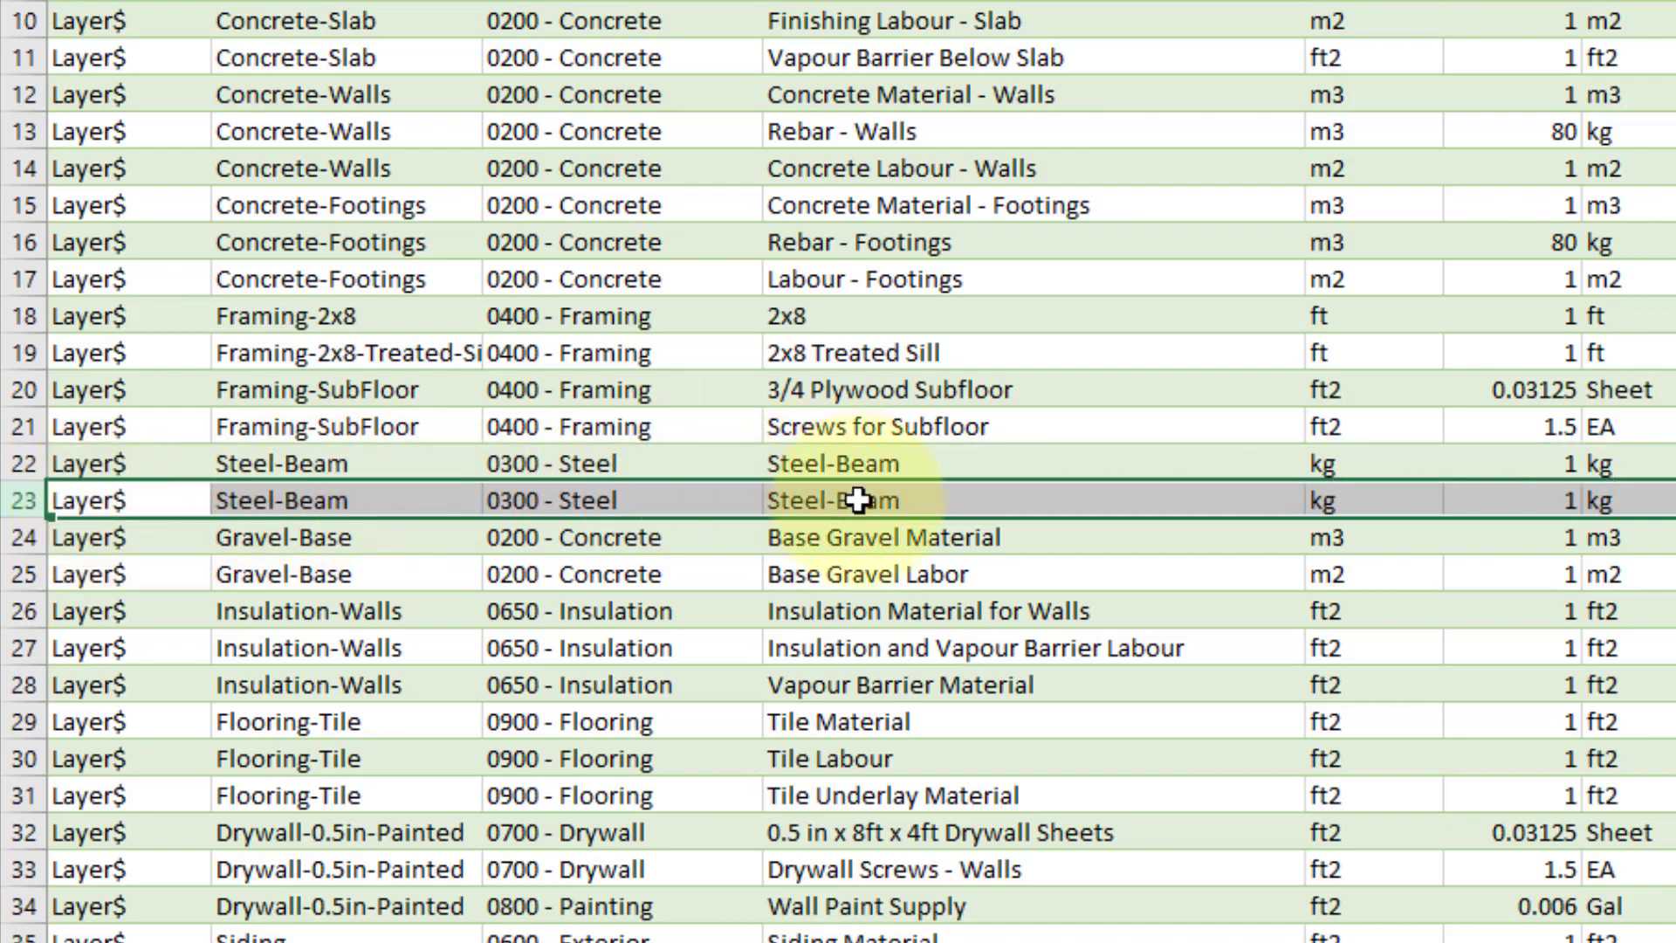
Set row 23 to 'Paint for Steel', input and unit ft2 (surface), factor 1, unit cost 1.00.
click(860, 500)
double_click(860, 499)
drag(904, 499, 770, 495)
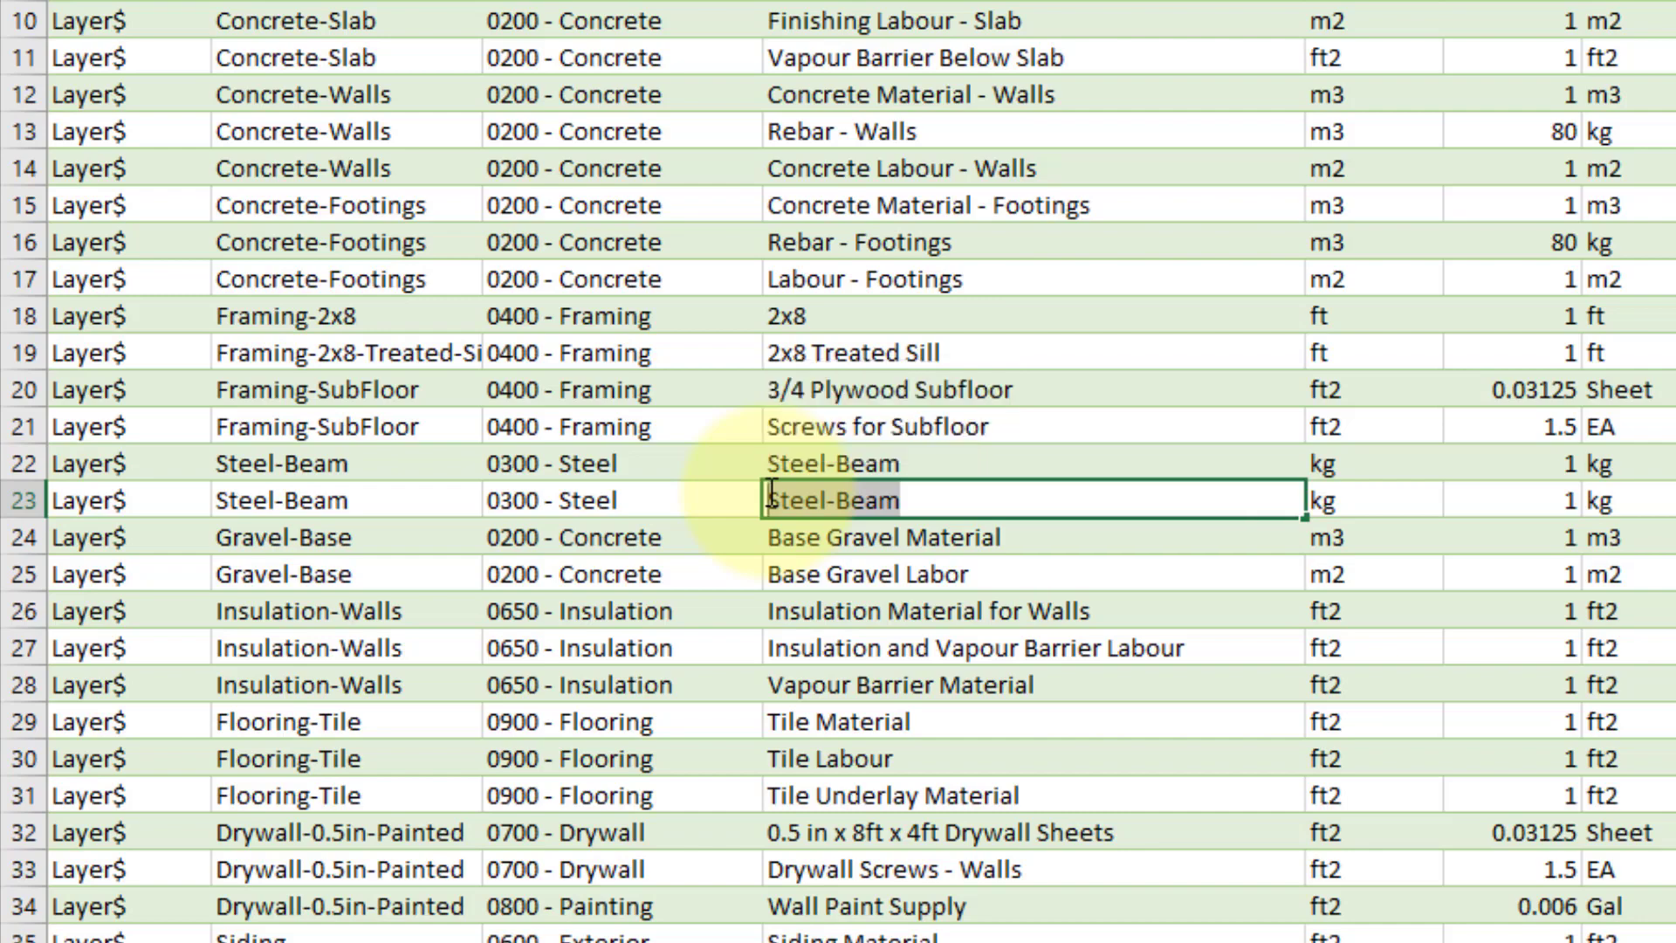
text(Paint for Steel)
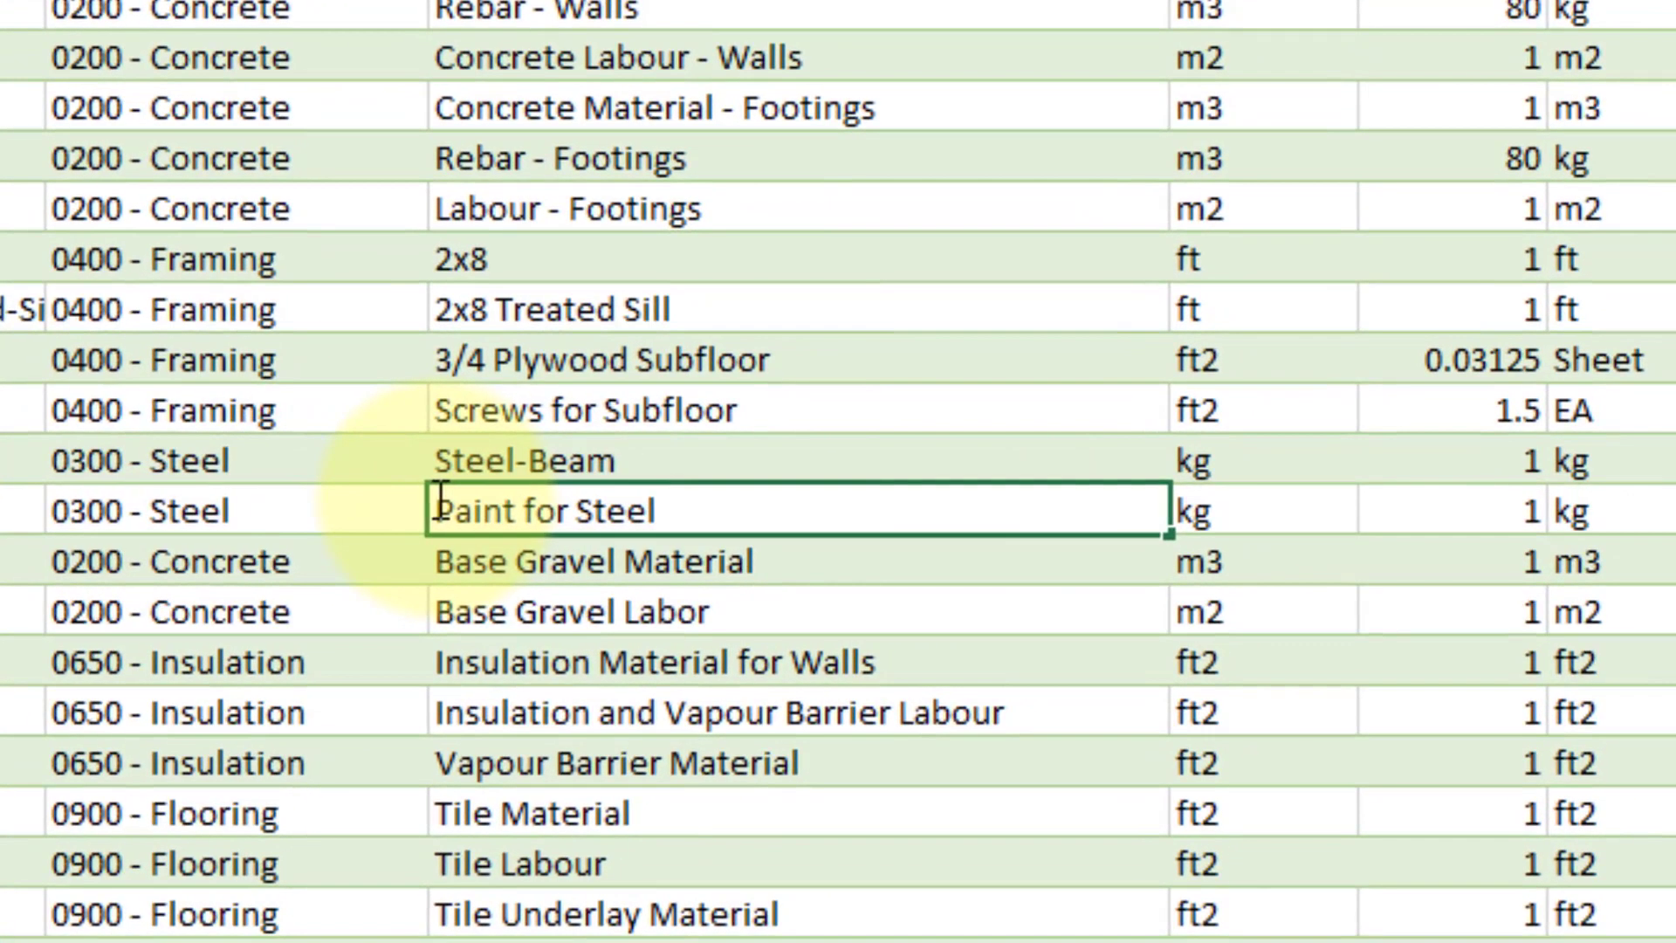
key(Tab)
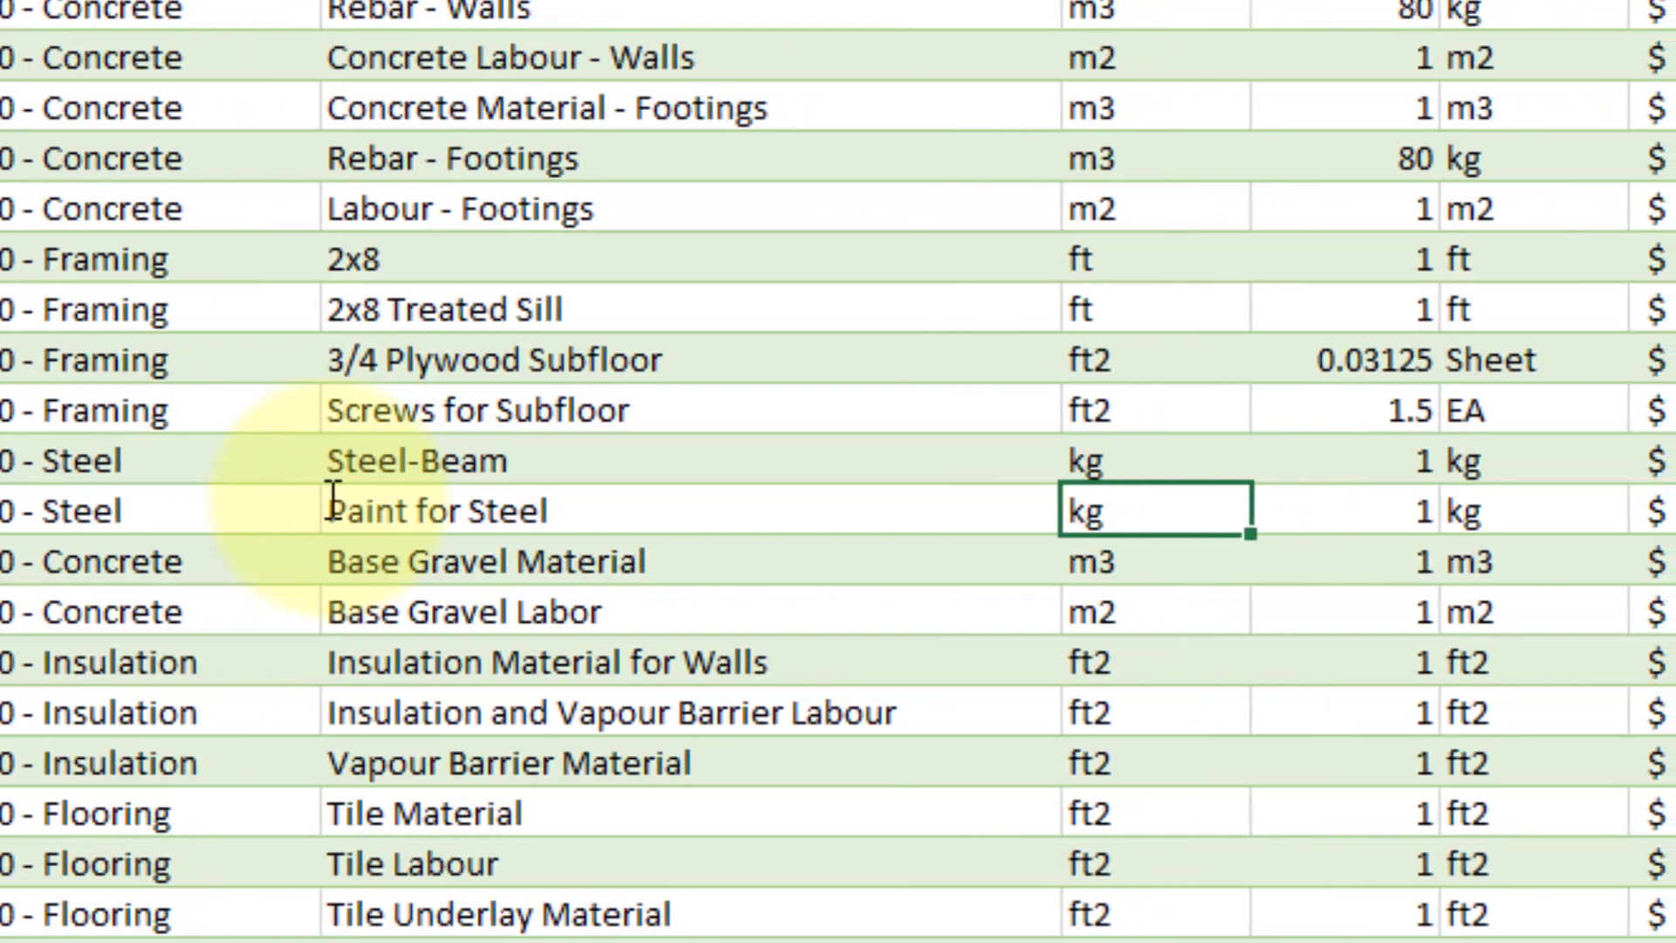
text(ft2 (surface)
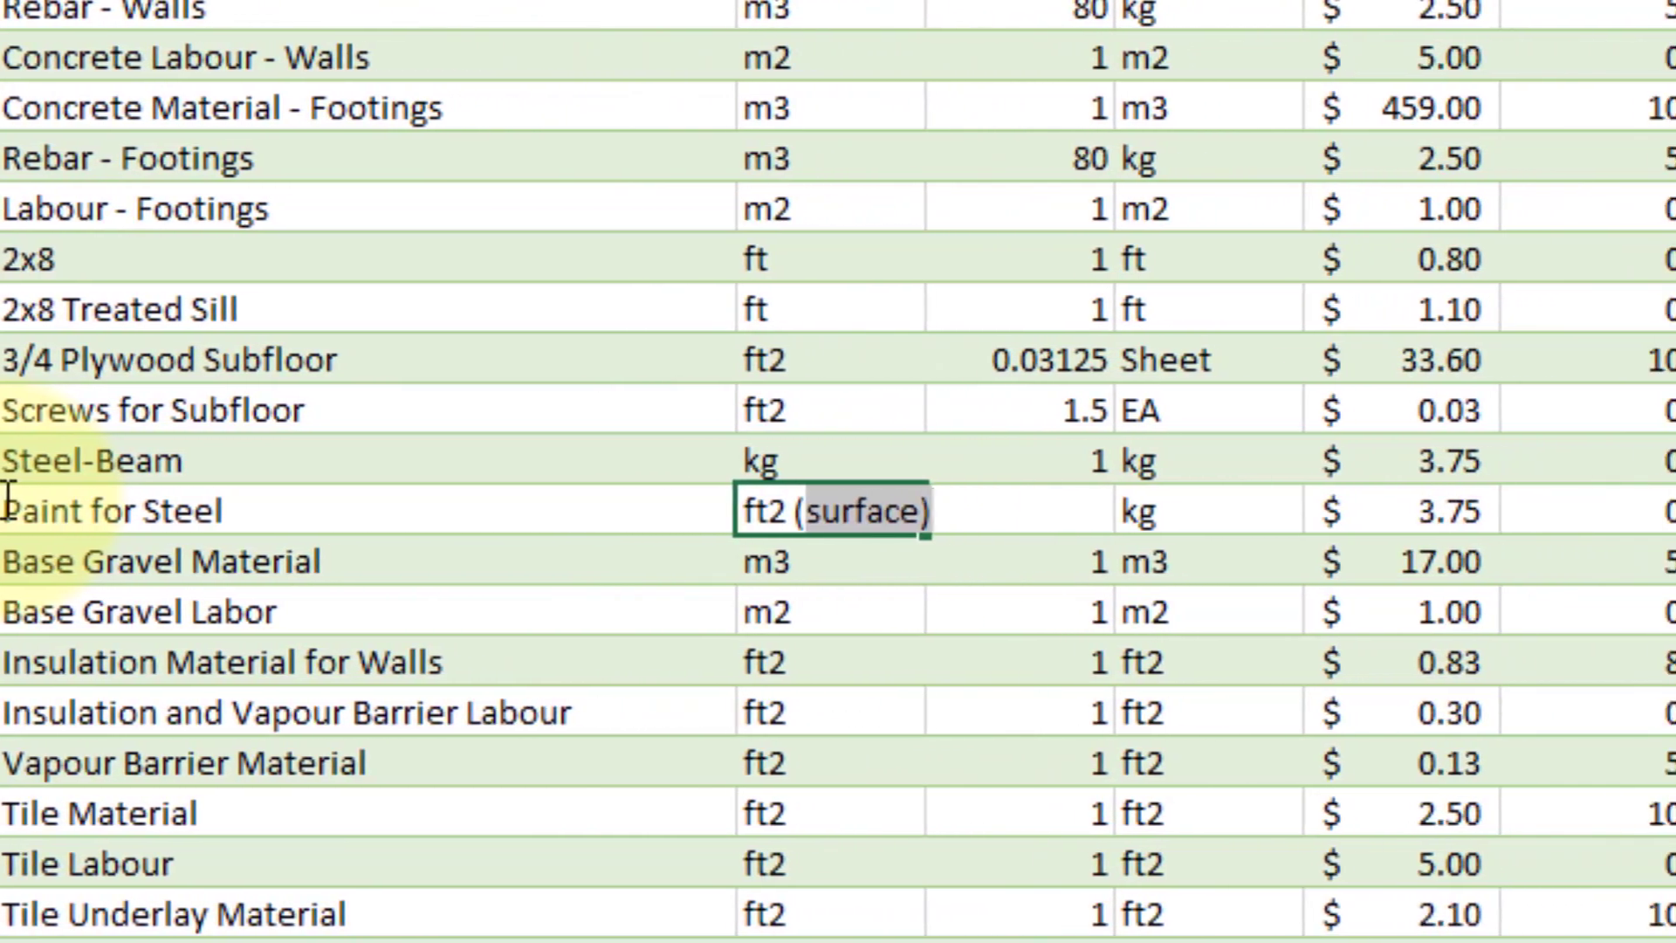
key(Tab)
text(1)
key(Tab)
text(ft2 ()
key(Tab)
text(1.0)
key(Tab)
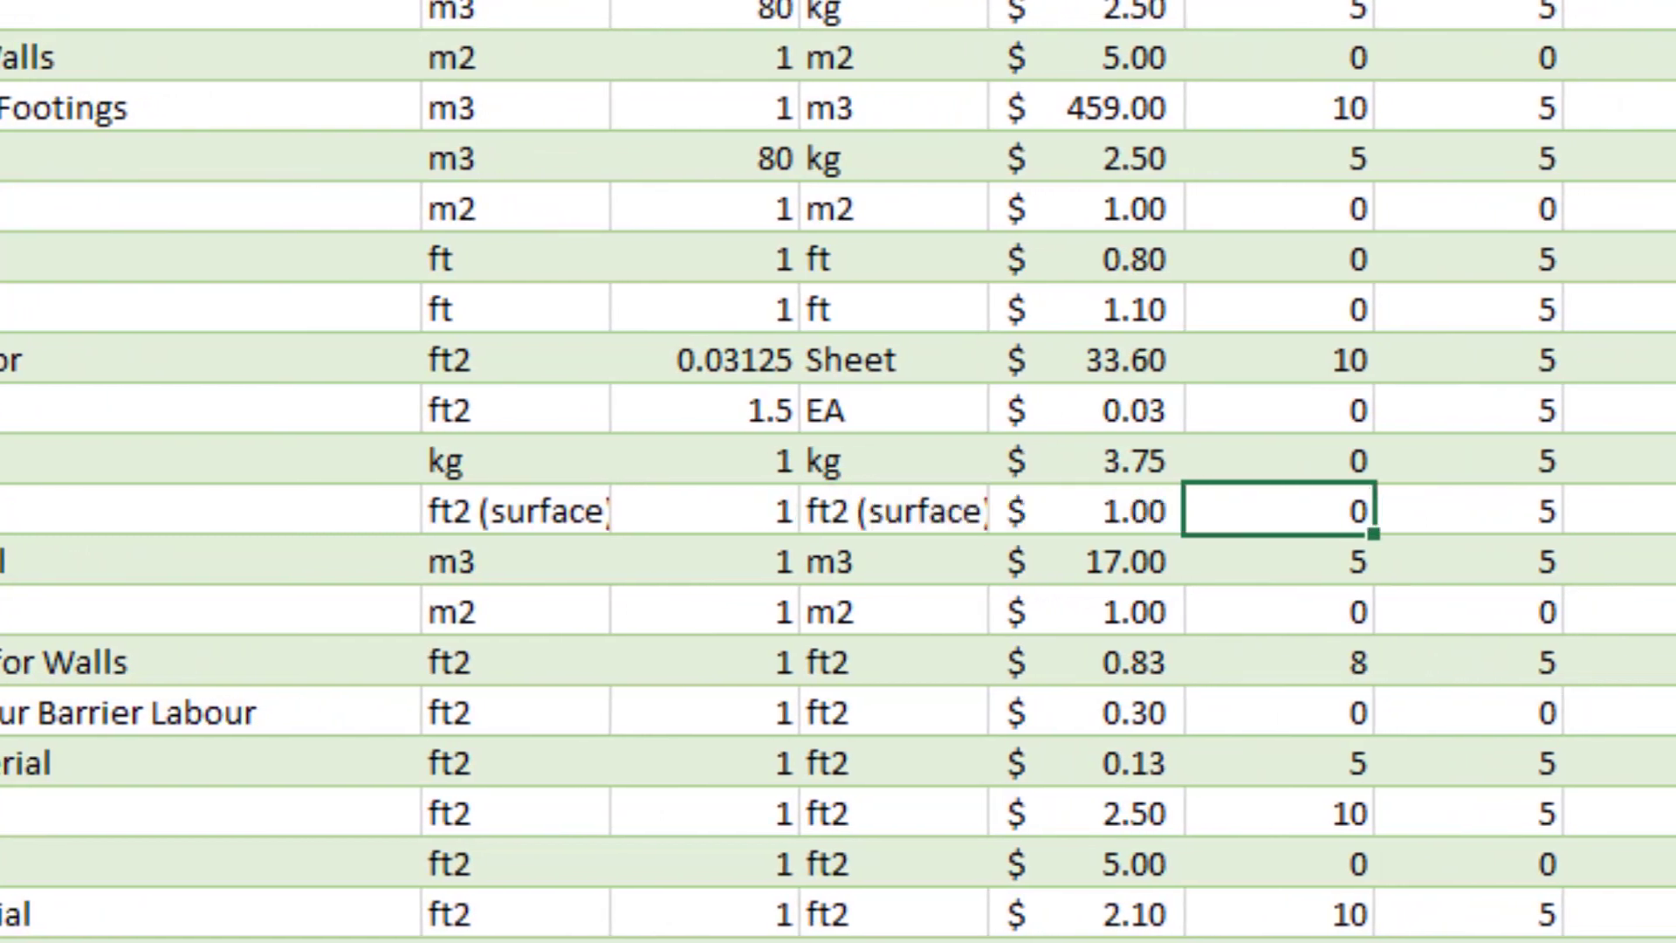
key(Return)
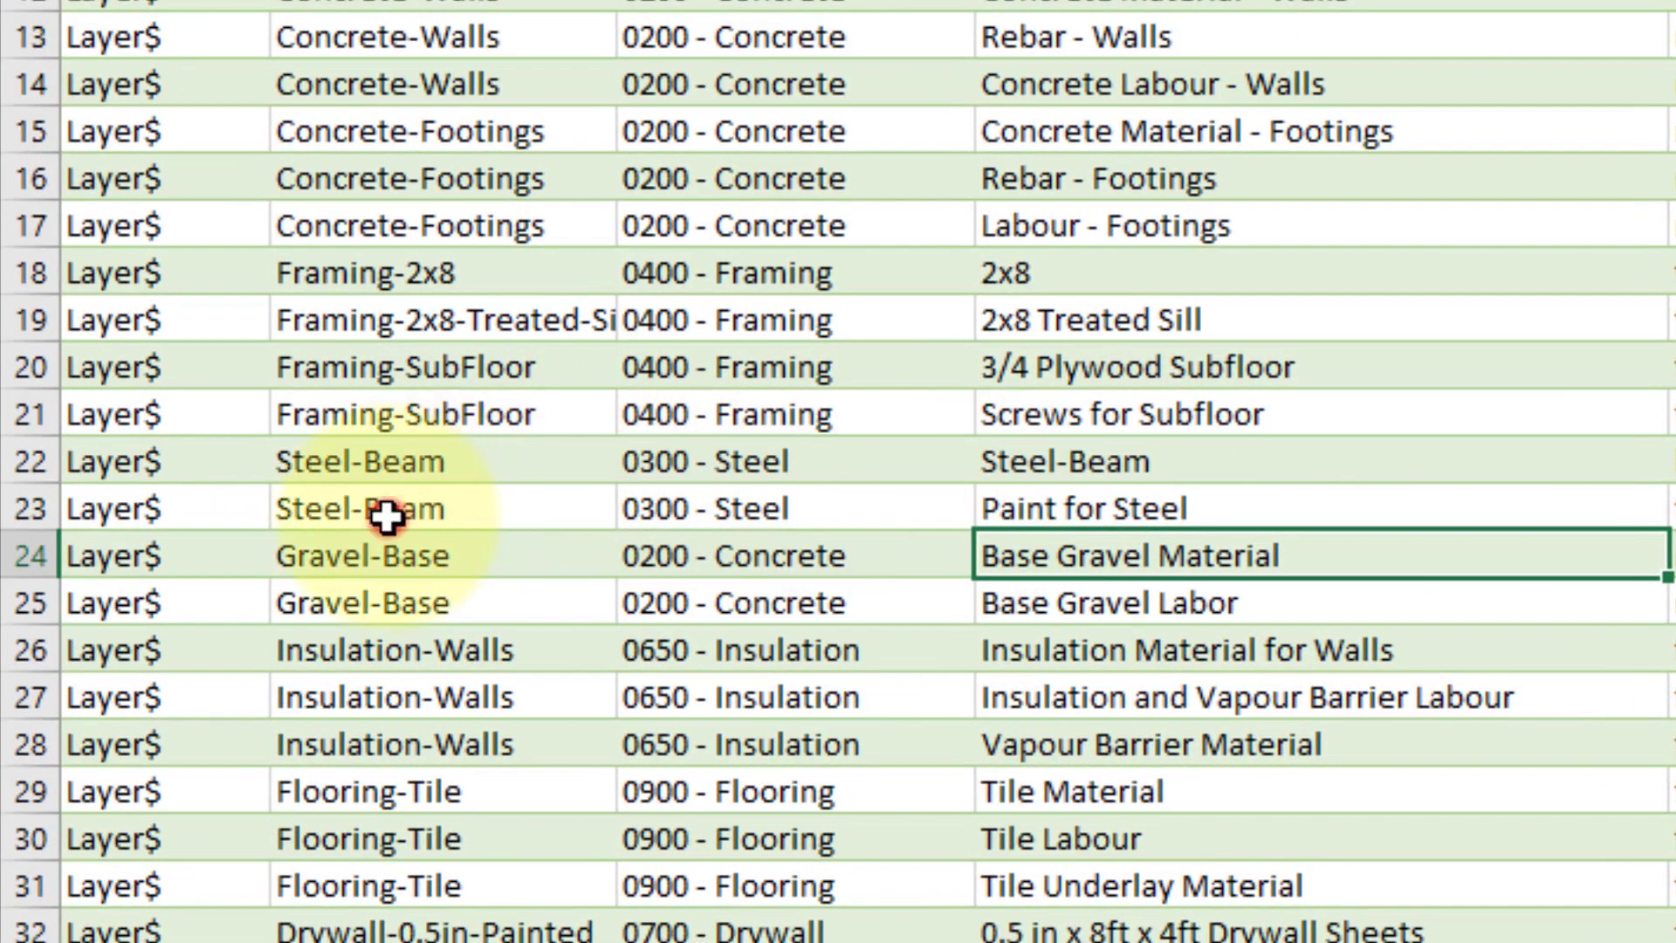
Rename row 23 from Steel-Beam to 'PaintedSteel'.
double_click(382, 508)
drag(473, 509, 267, 523)
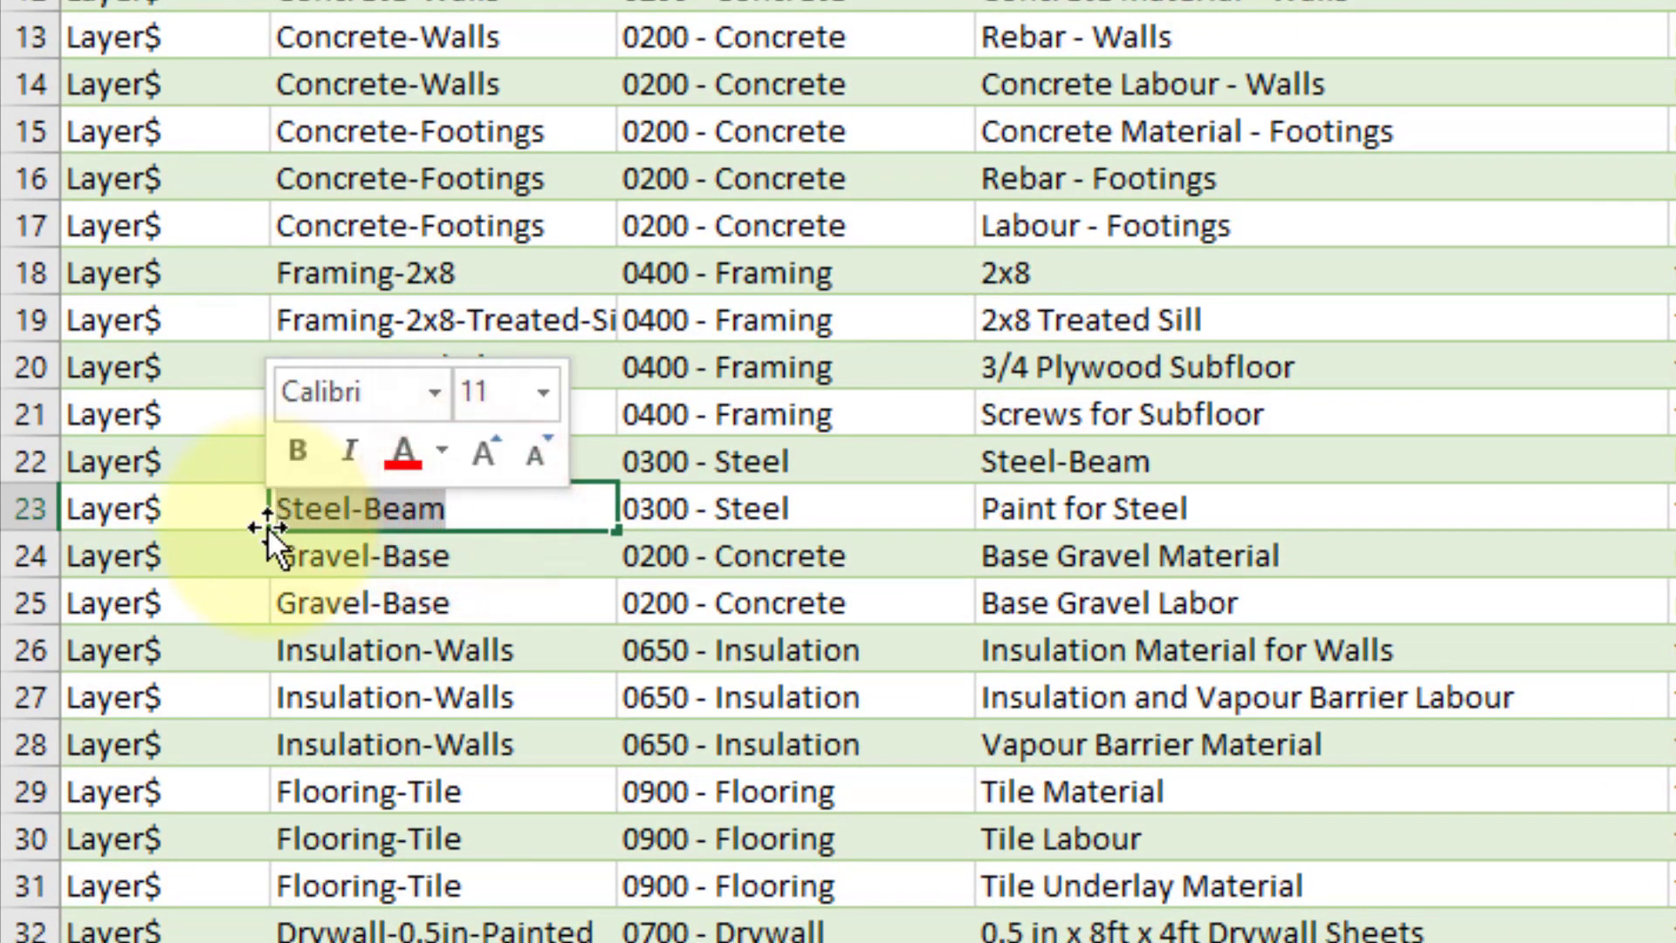
text(PaintedSteel)
key(Return)
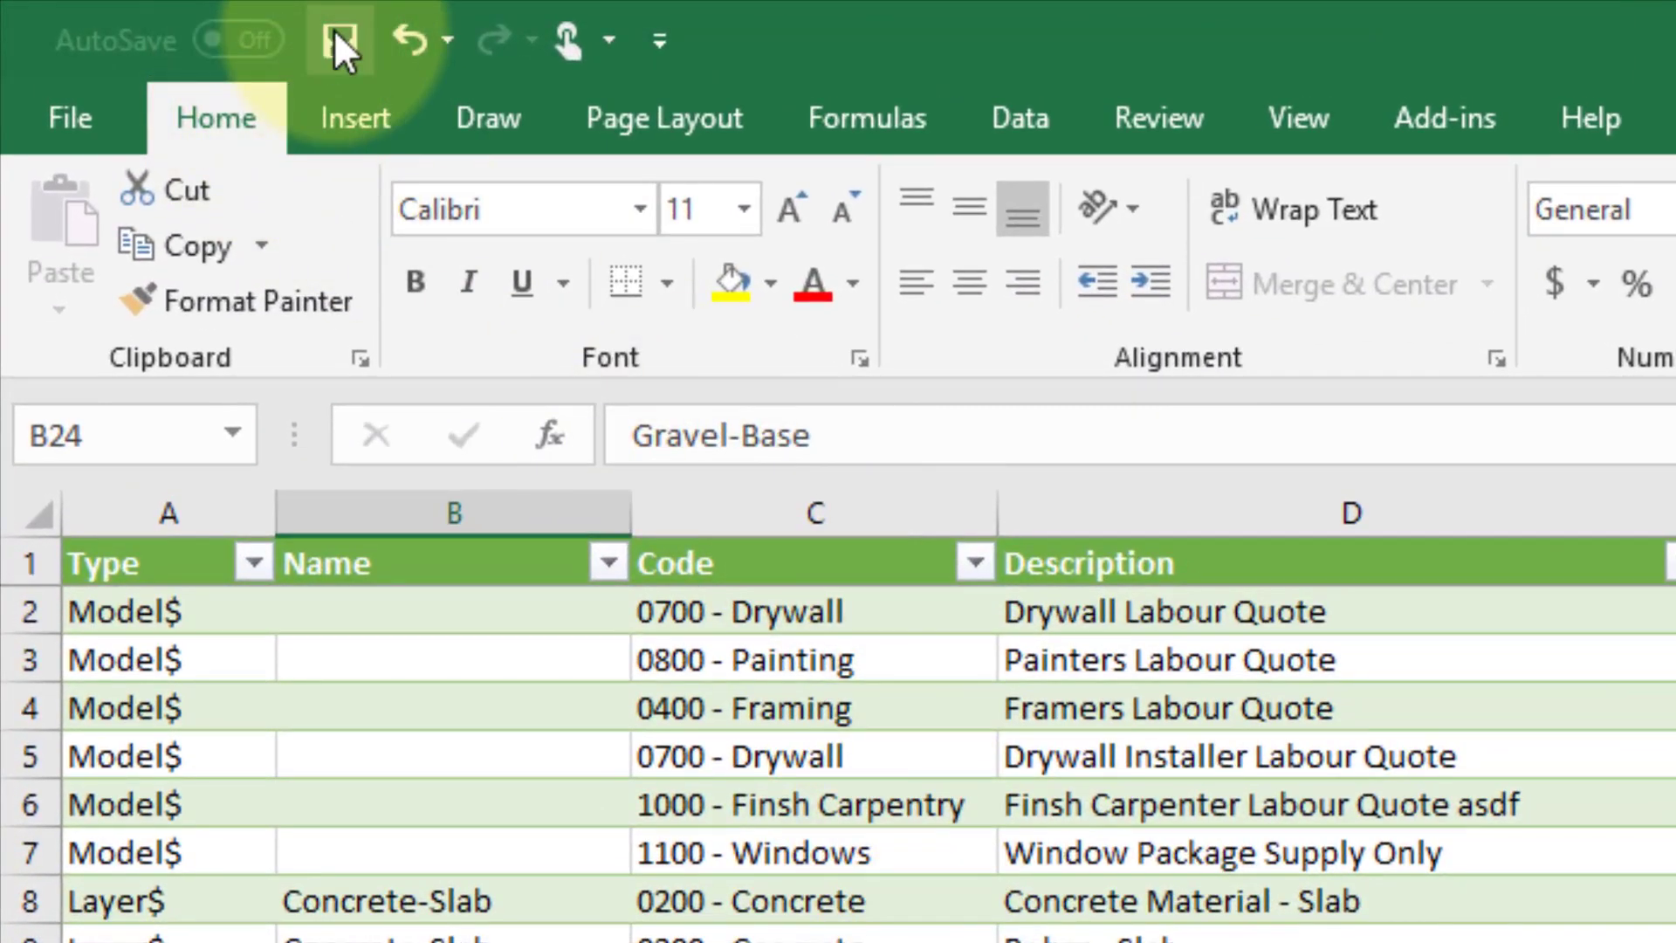
Save the workbook and import it in Quantifier Pro, accepting overwrite; dismiss the invalid row 23 error.
click(336, 40)
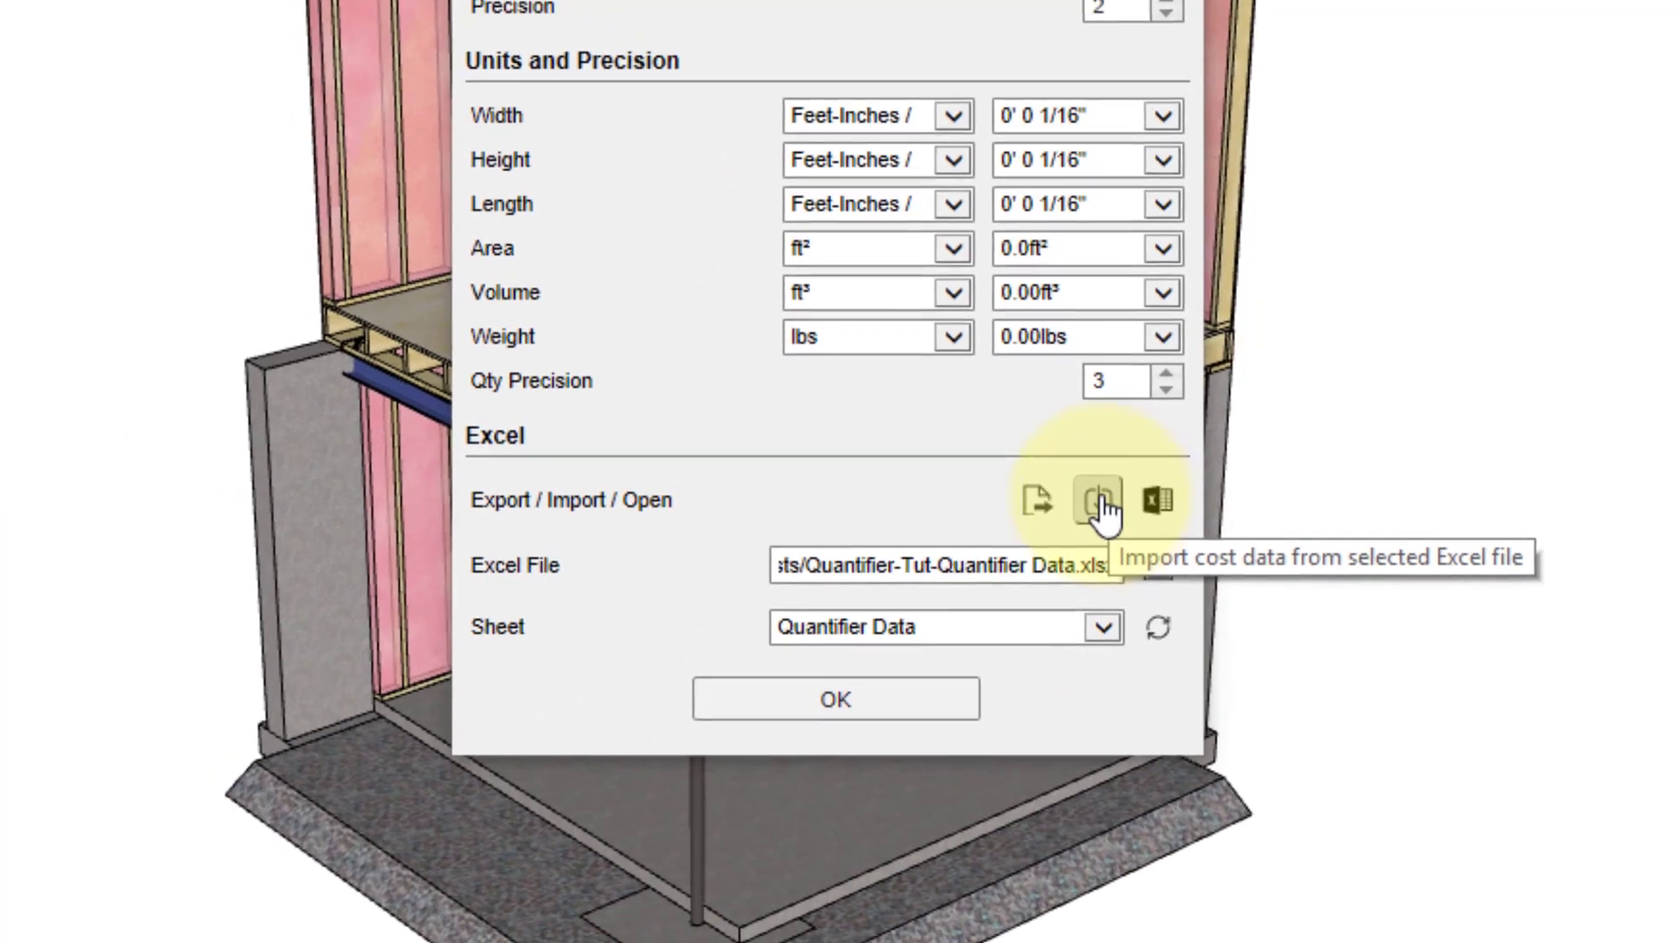
click(1110, 490)
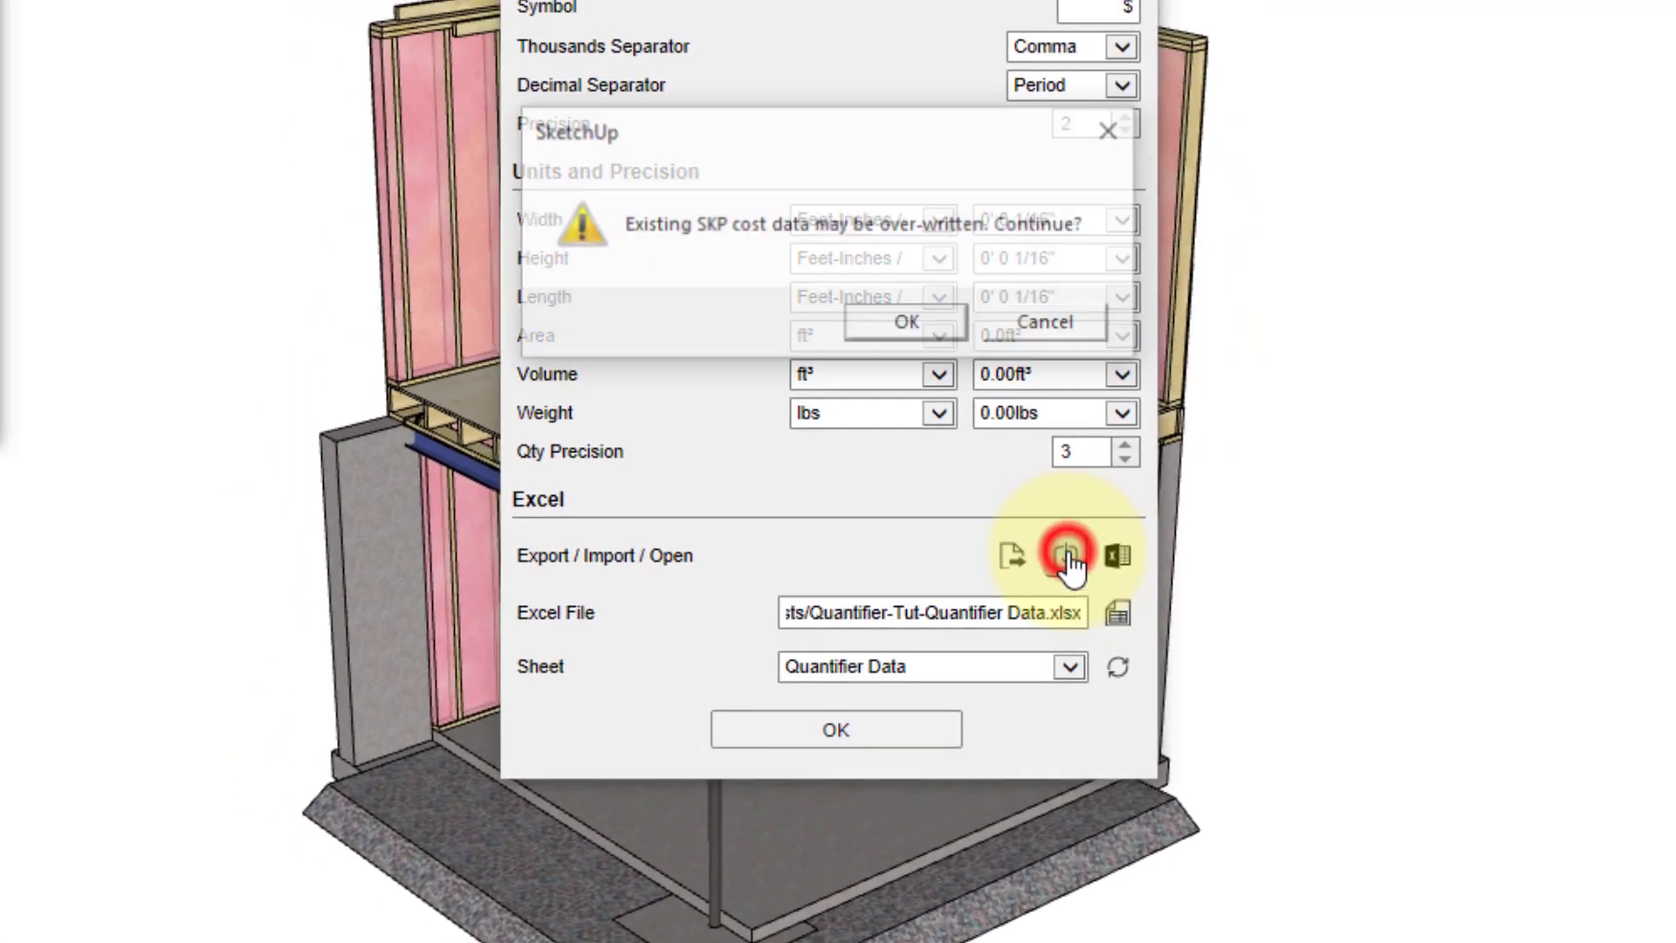
click(937, 319)
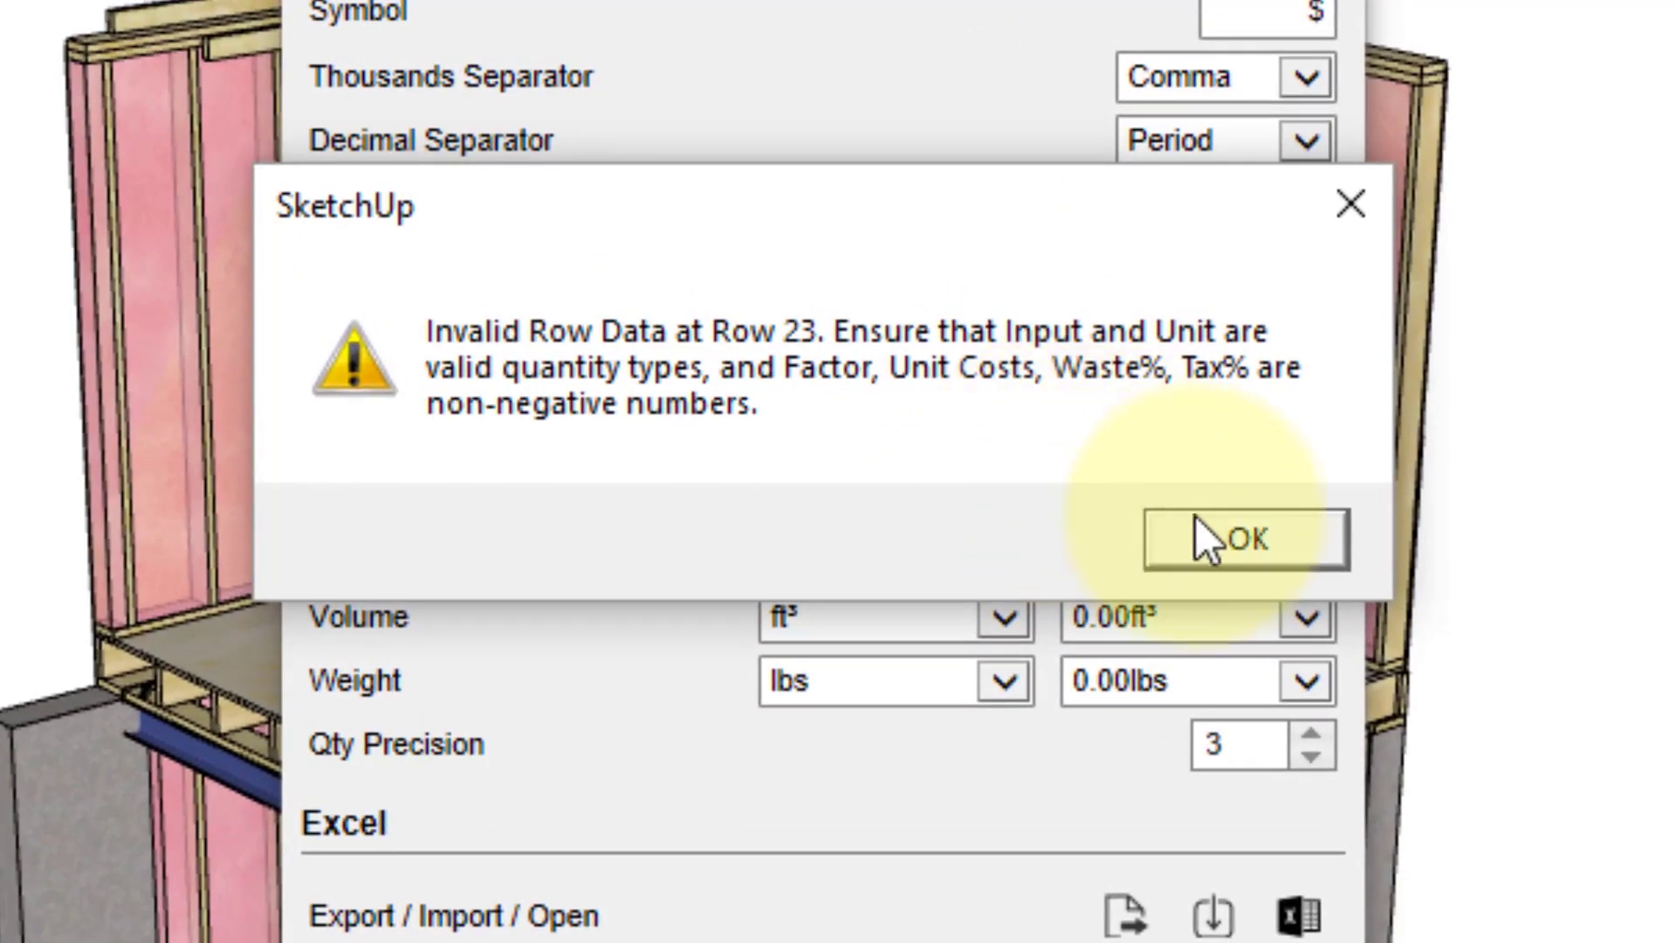
click(1196, 518)
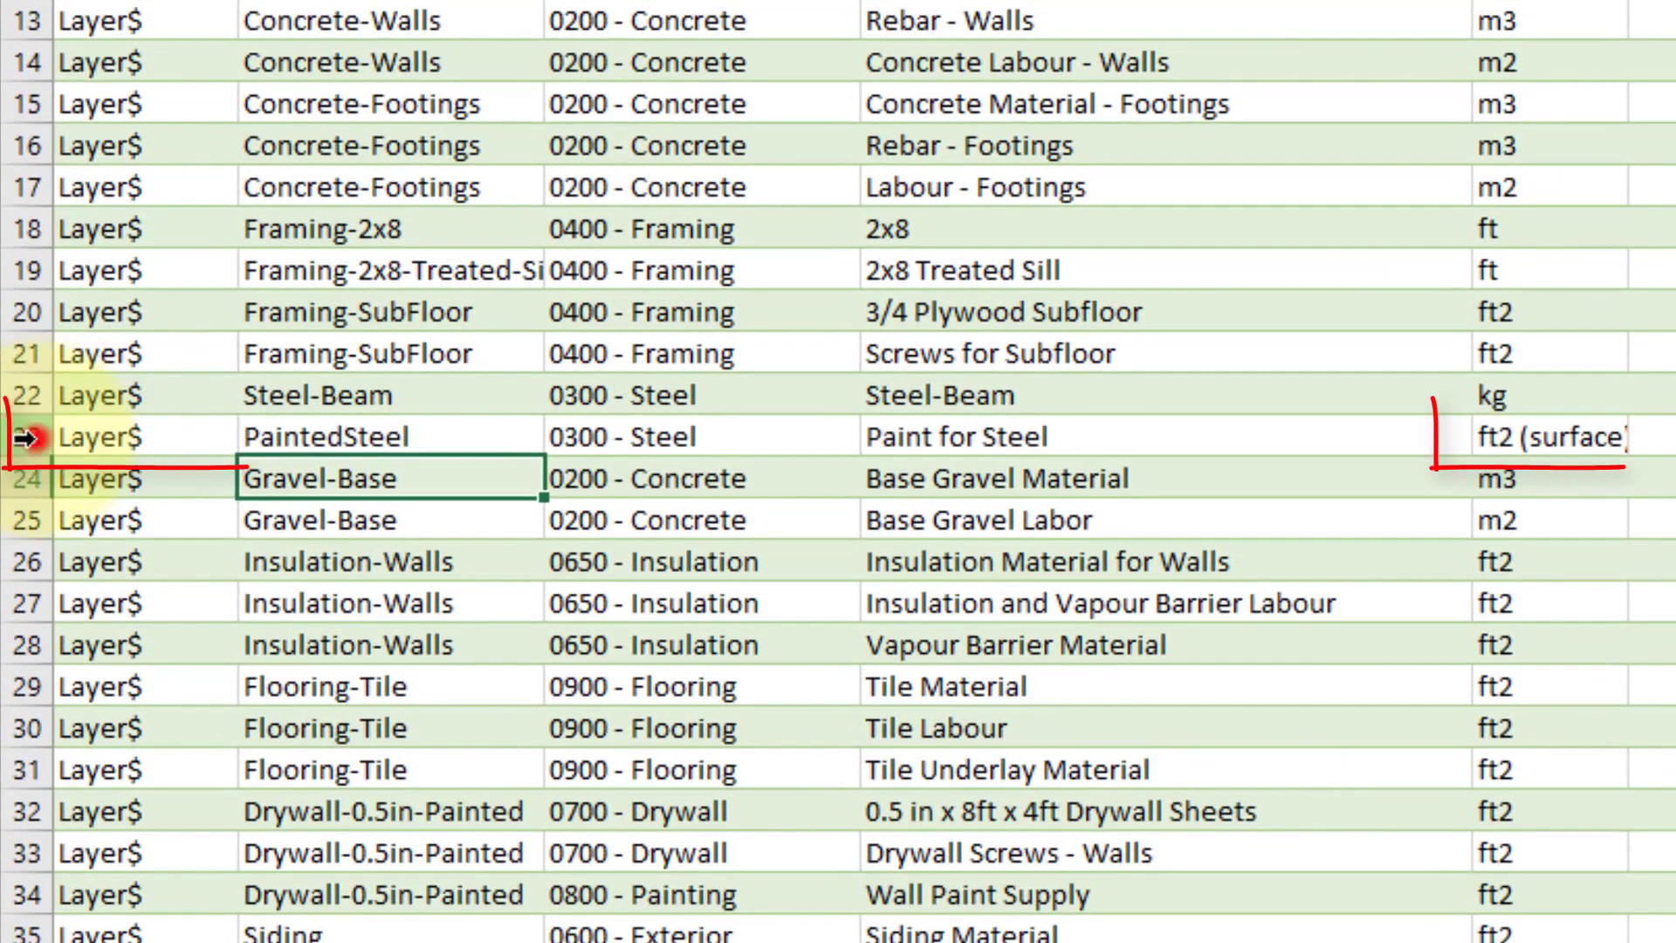
Highlight row 23, then check the Layer Cost Data input unit list and keep m3.
click(37, 434)
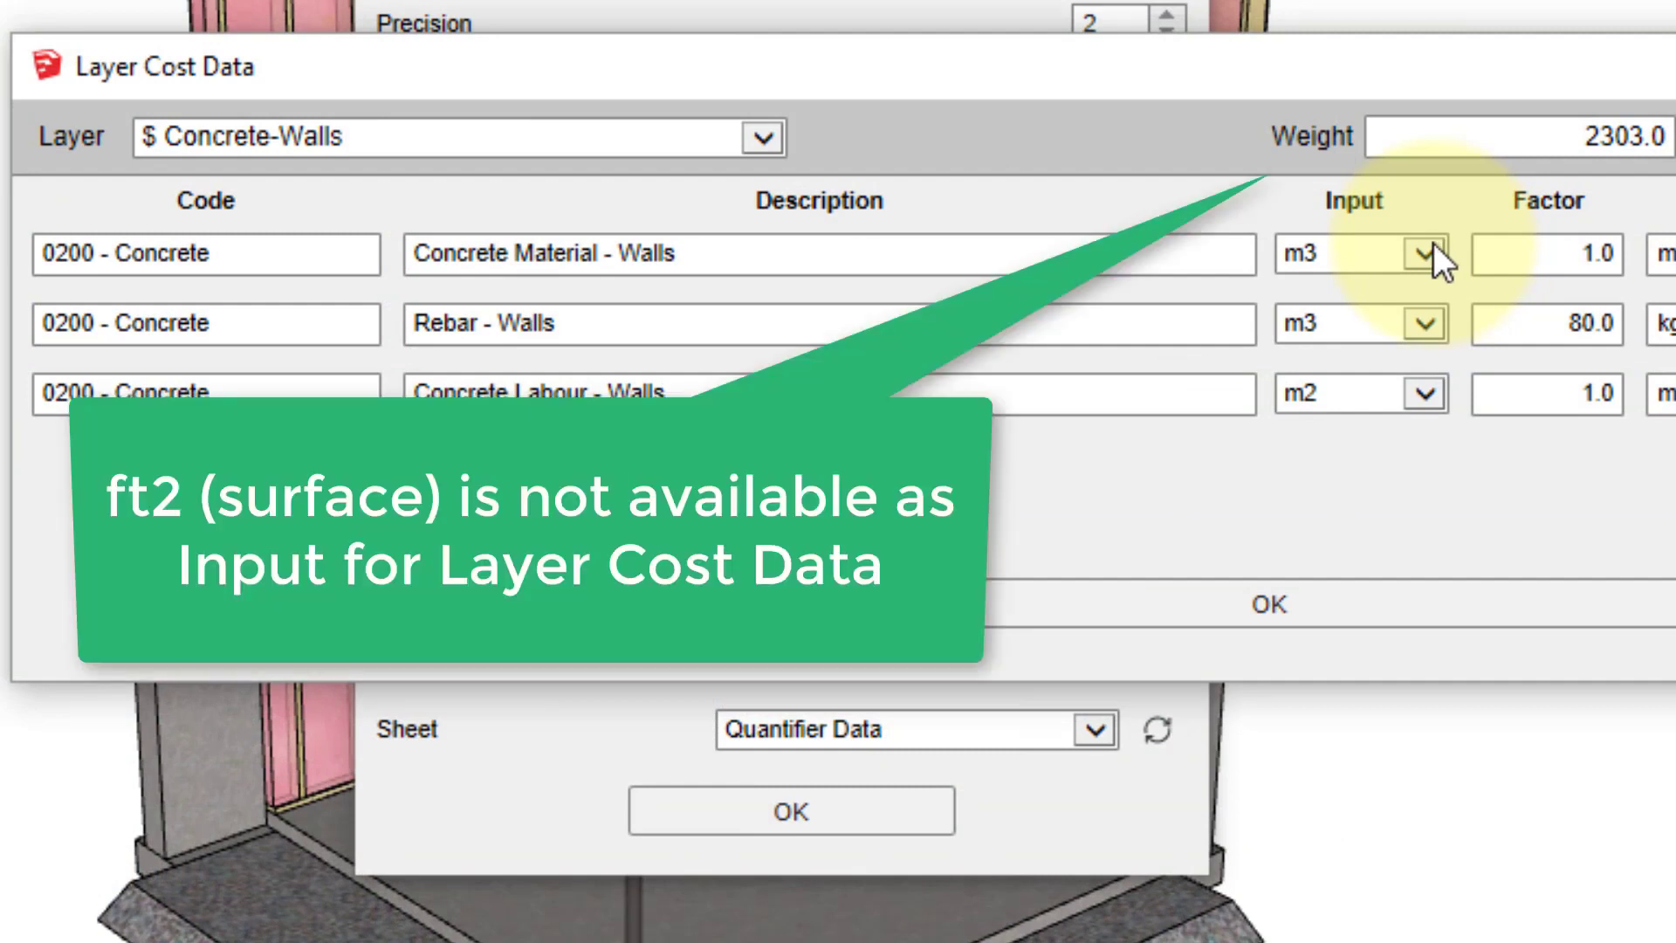
click(1426, 253)
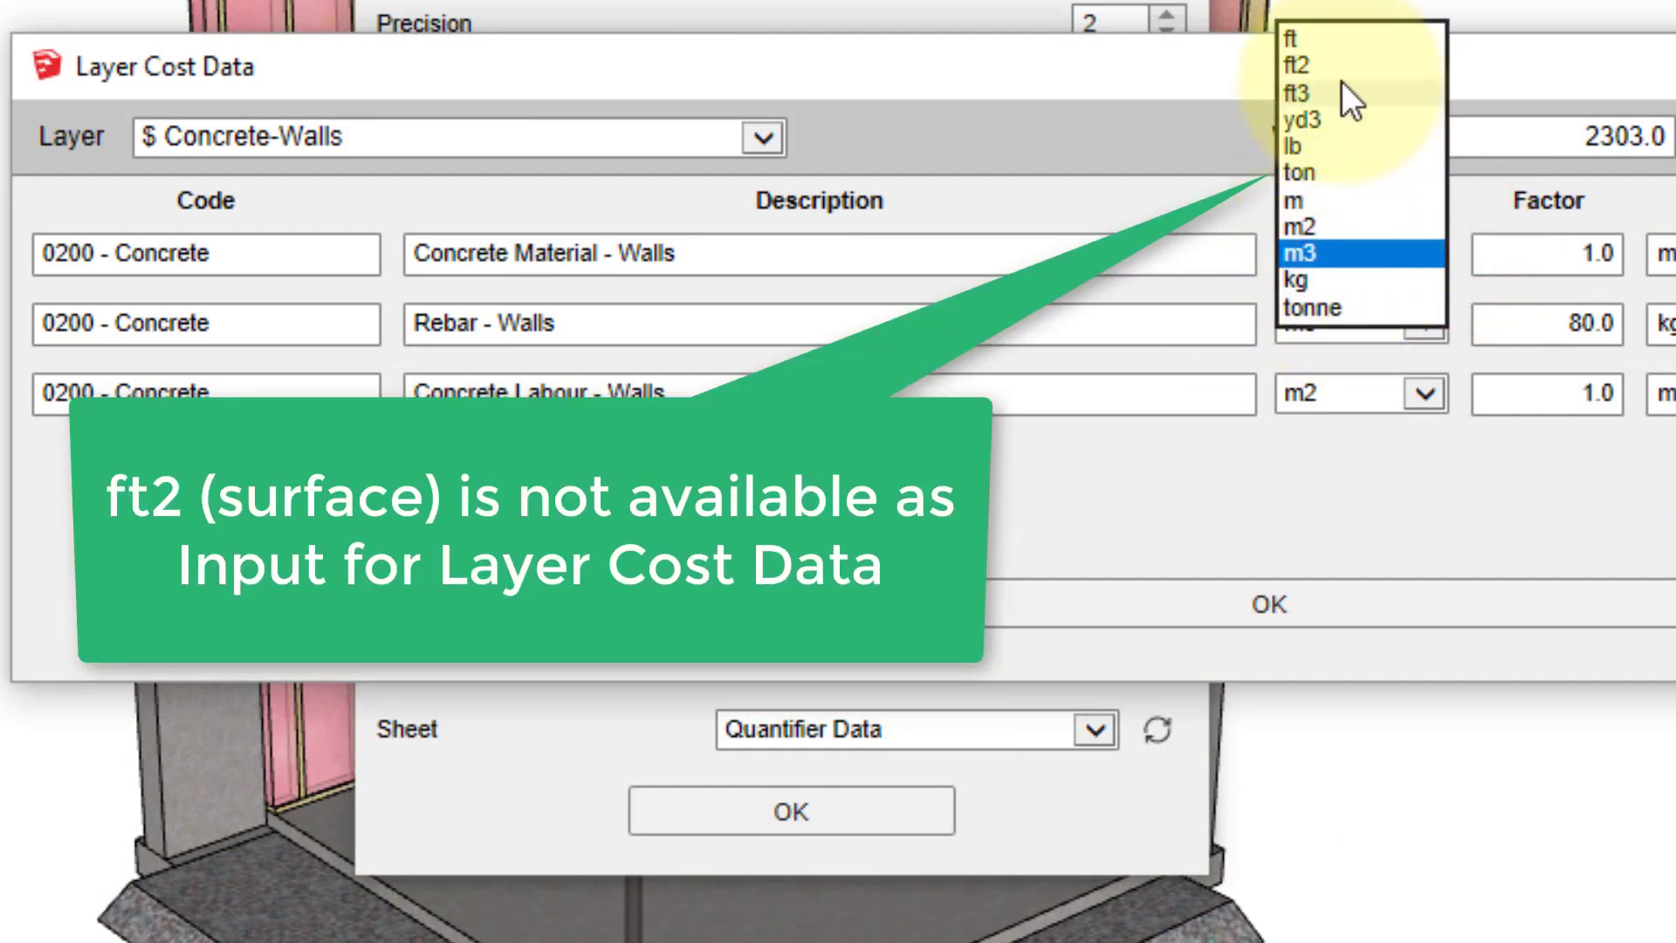
click(1065, 61)
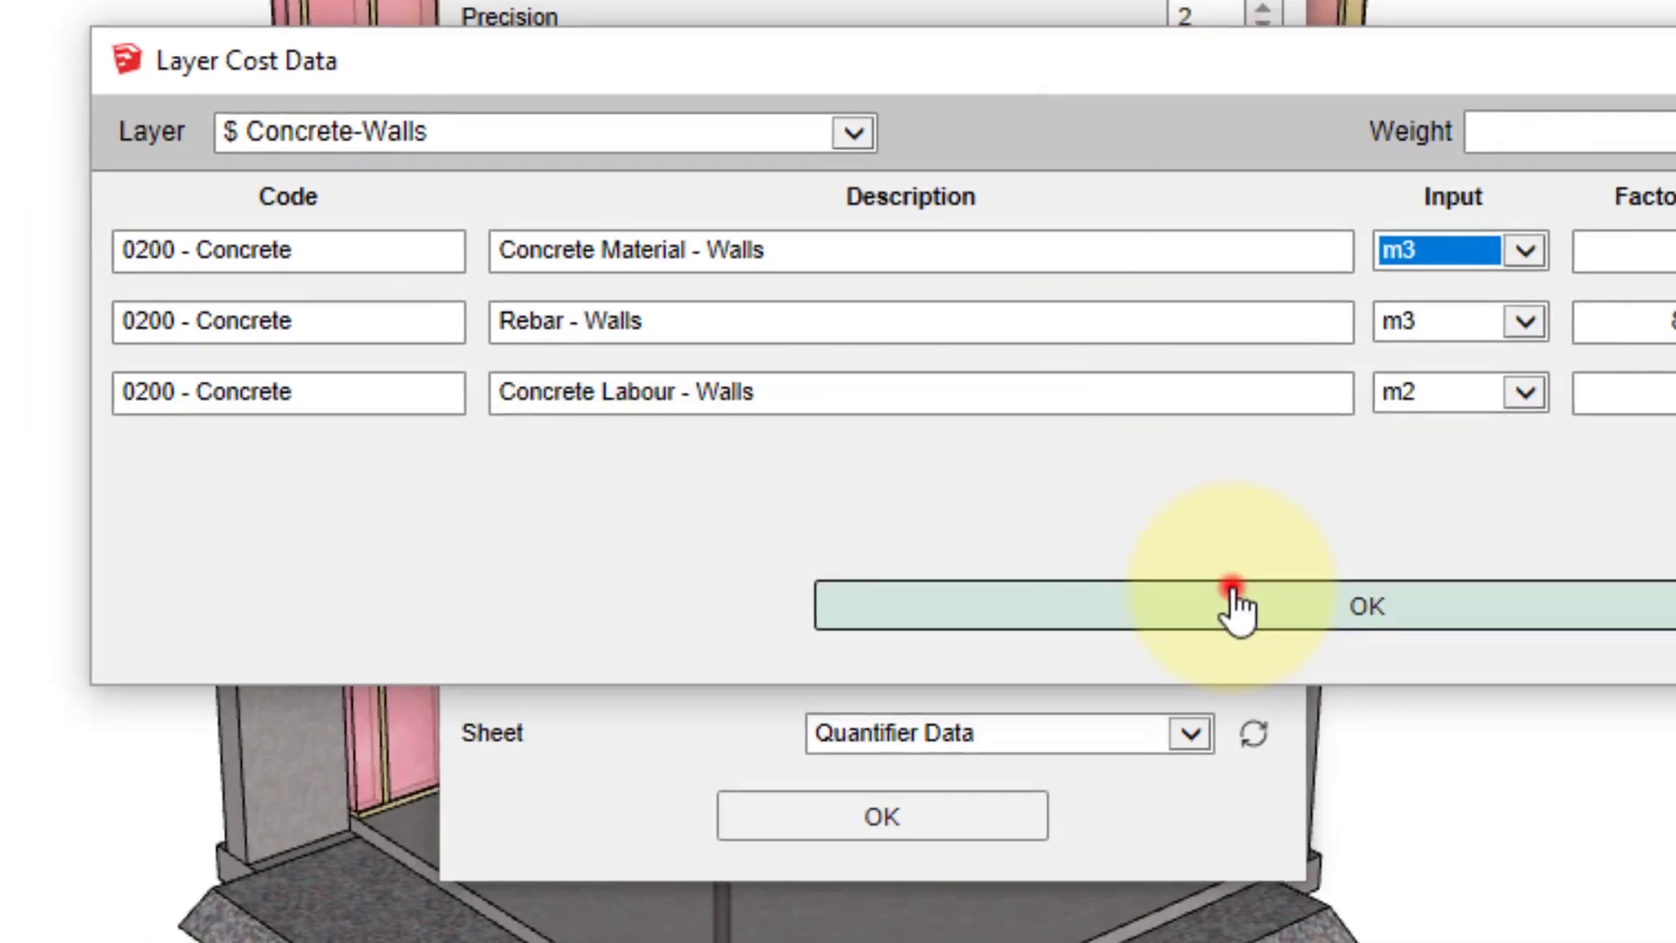
Switch to the Material$ cost data for $ Tyvek and show its input units, including ft2 (surface).
click(1237, 605)
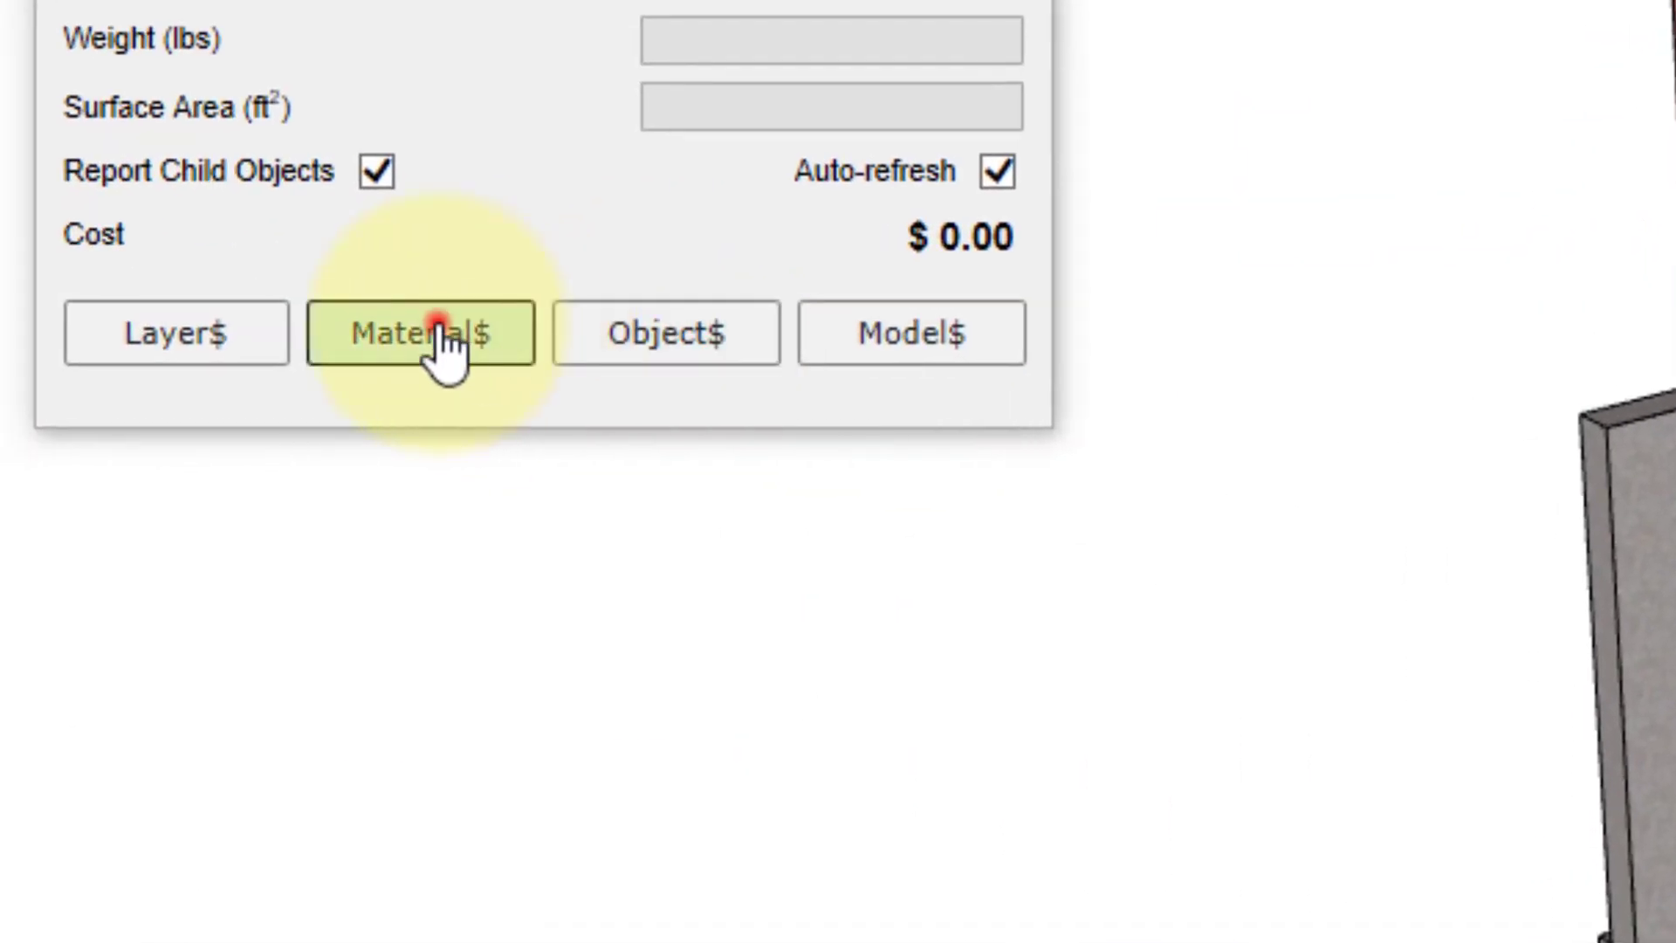
click(441, 343)
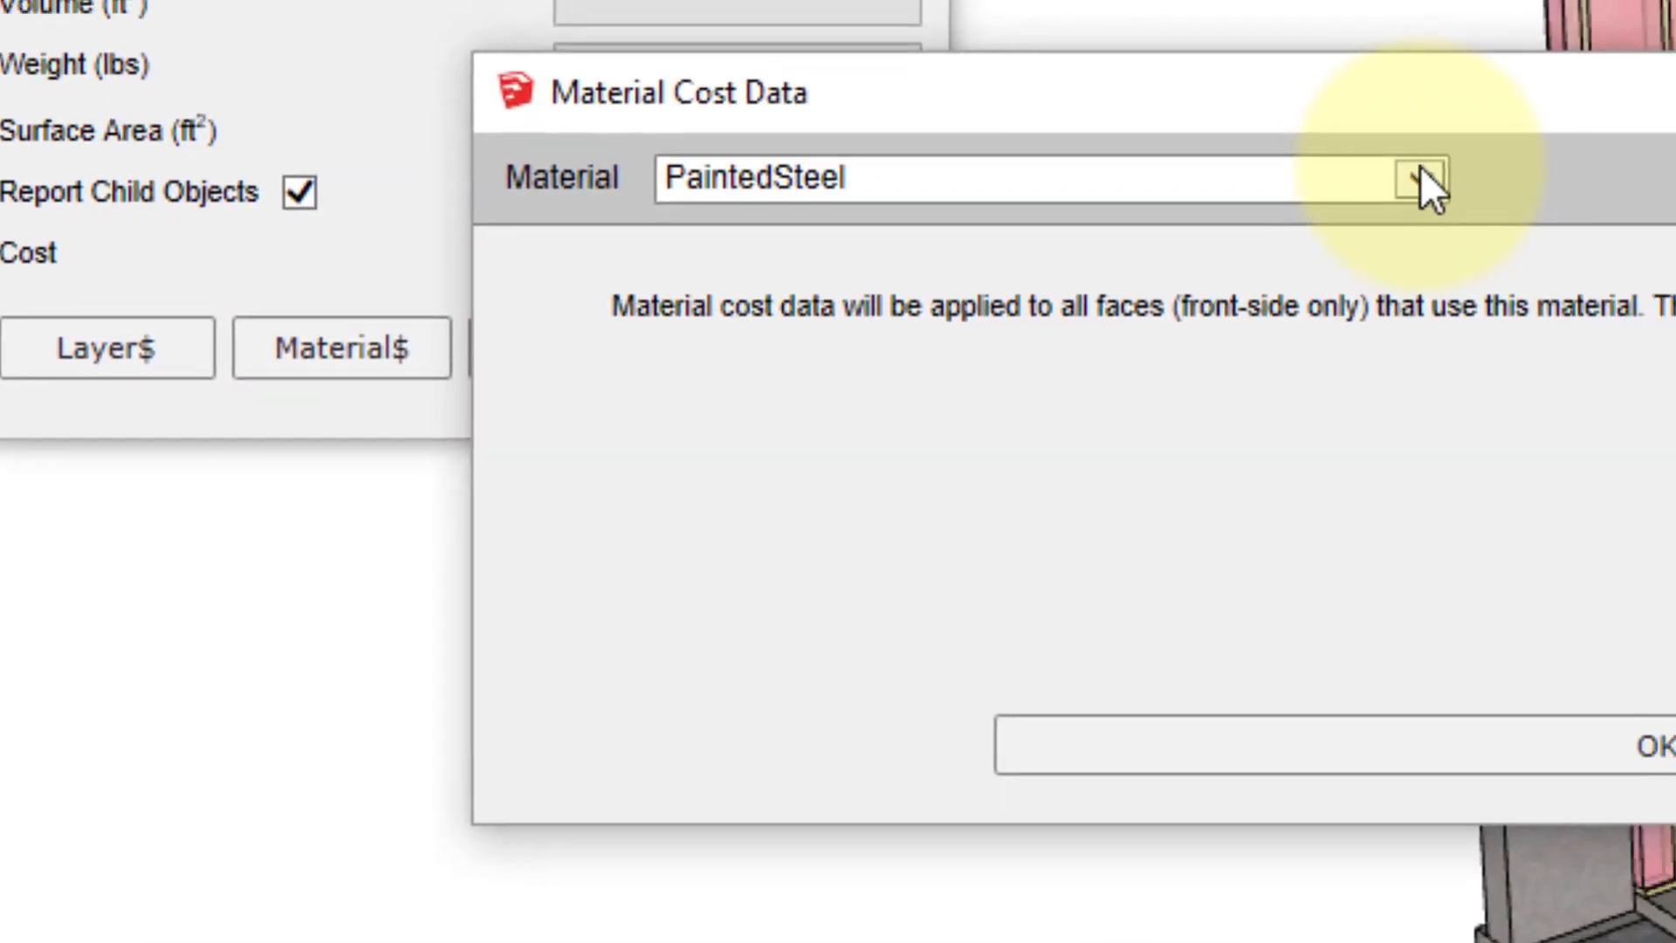
click(1399, 183)
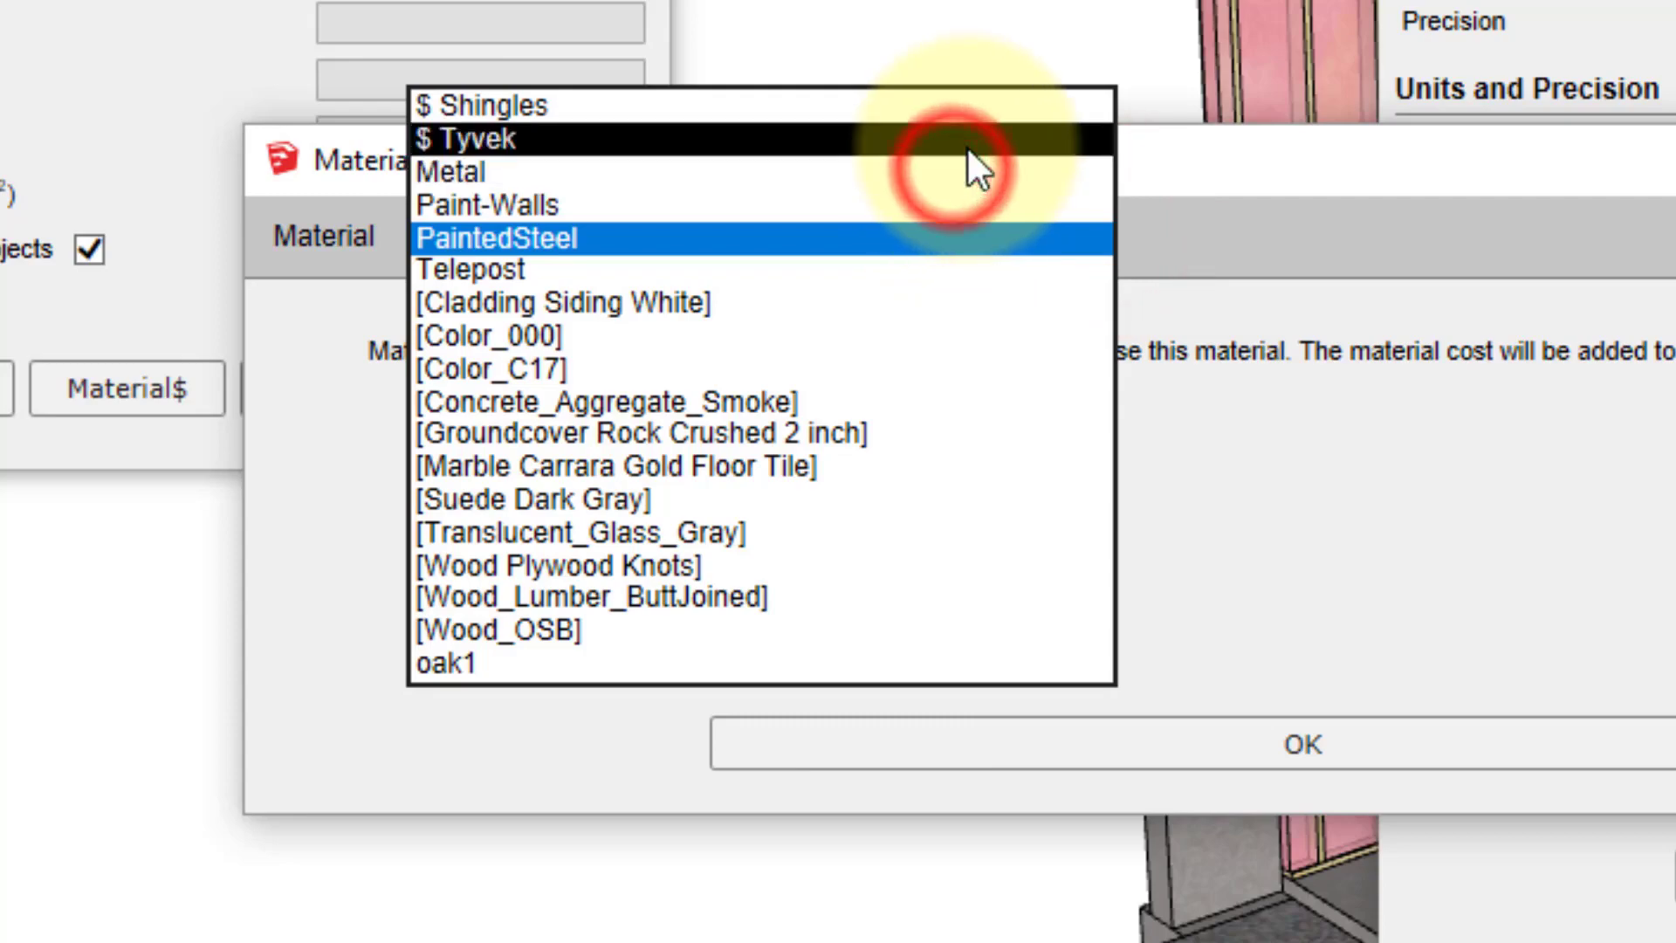
click(966, 142)
click(1163, 361)
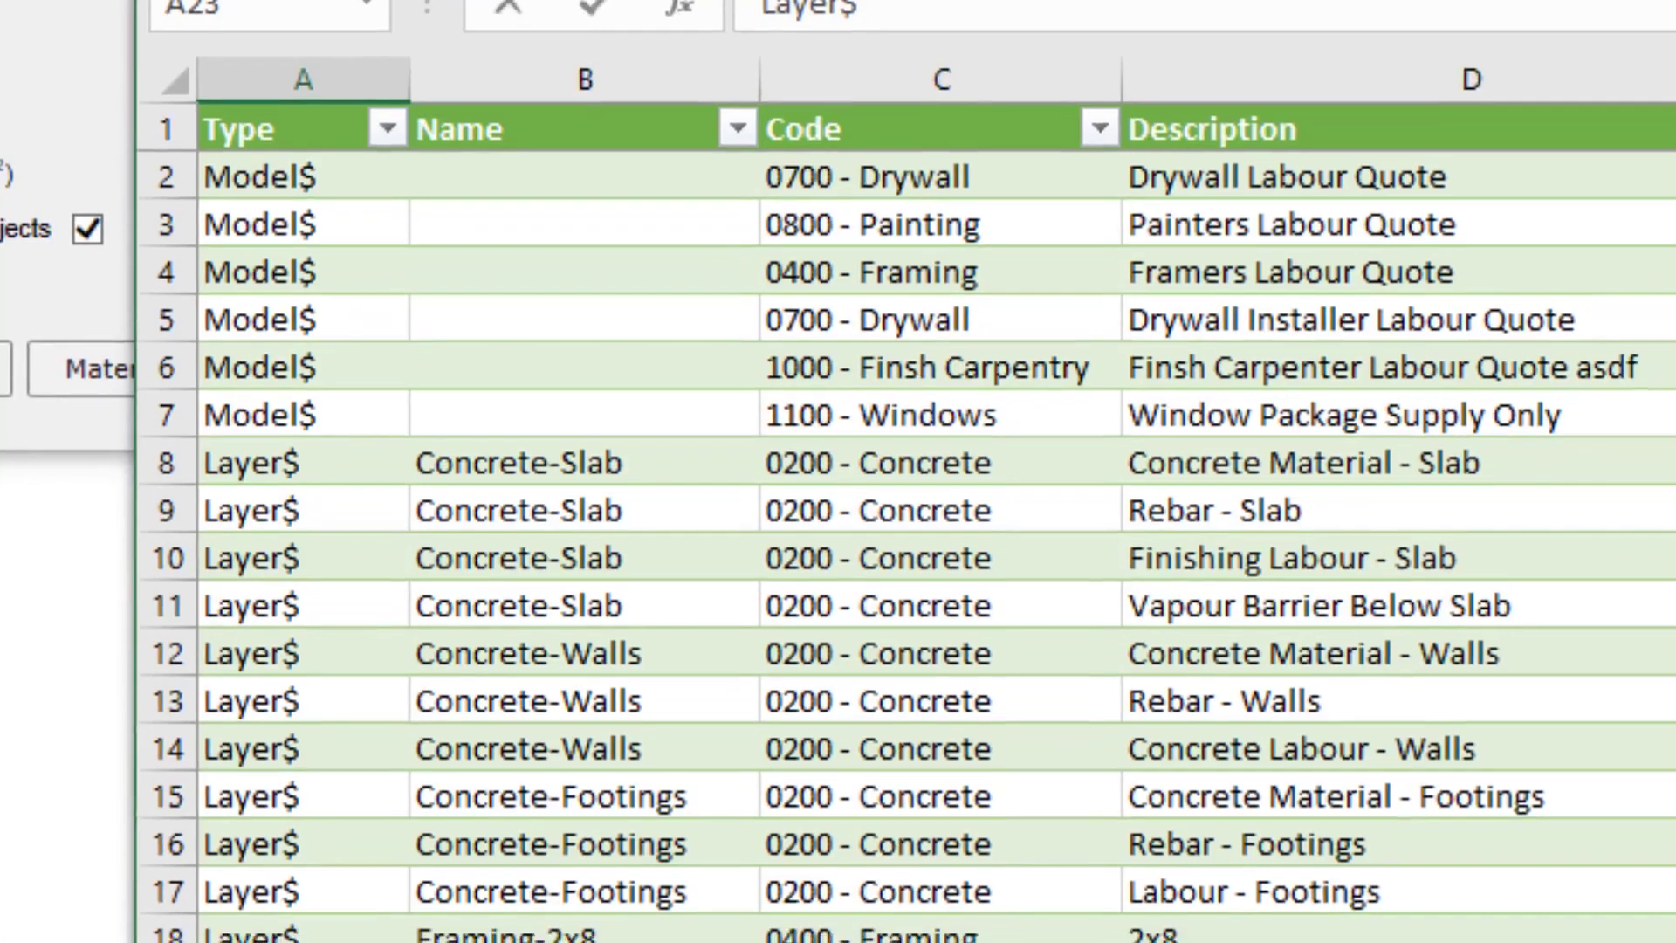
Replace Layer$ with Material$ in cell A23 for the PaintedSteel row.
double_click(193, 734)
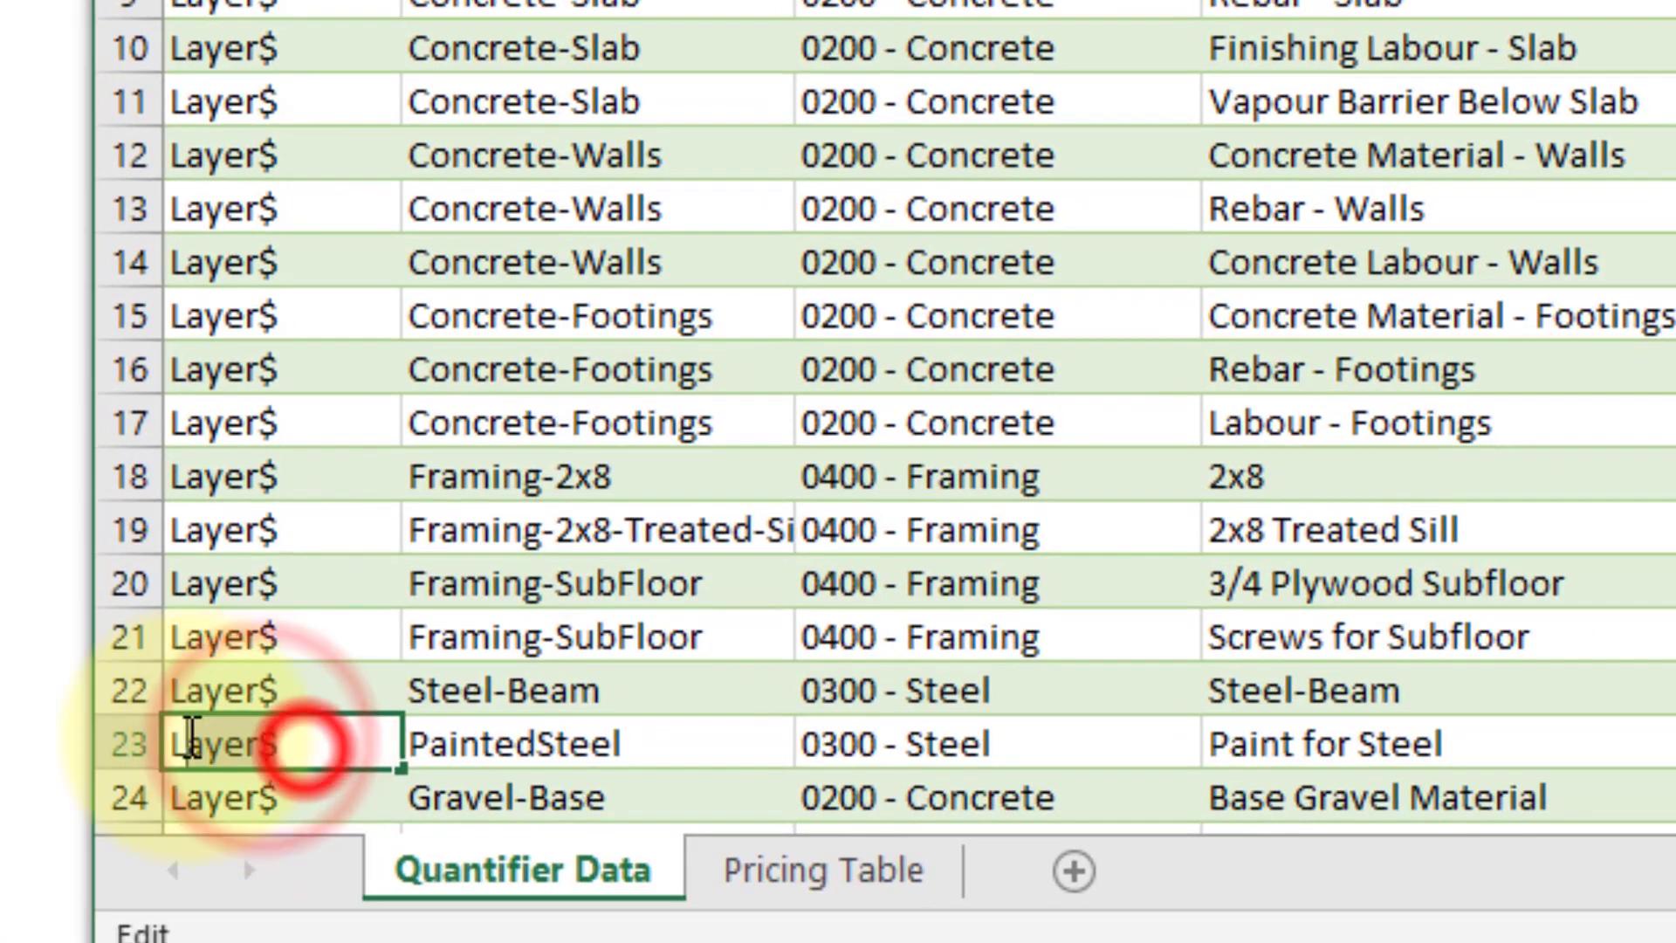
key(BackSpace)
key(BackSpace)
key(BackSpace)
key(BackSpace)
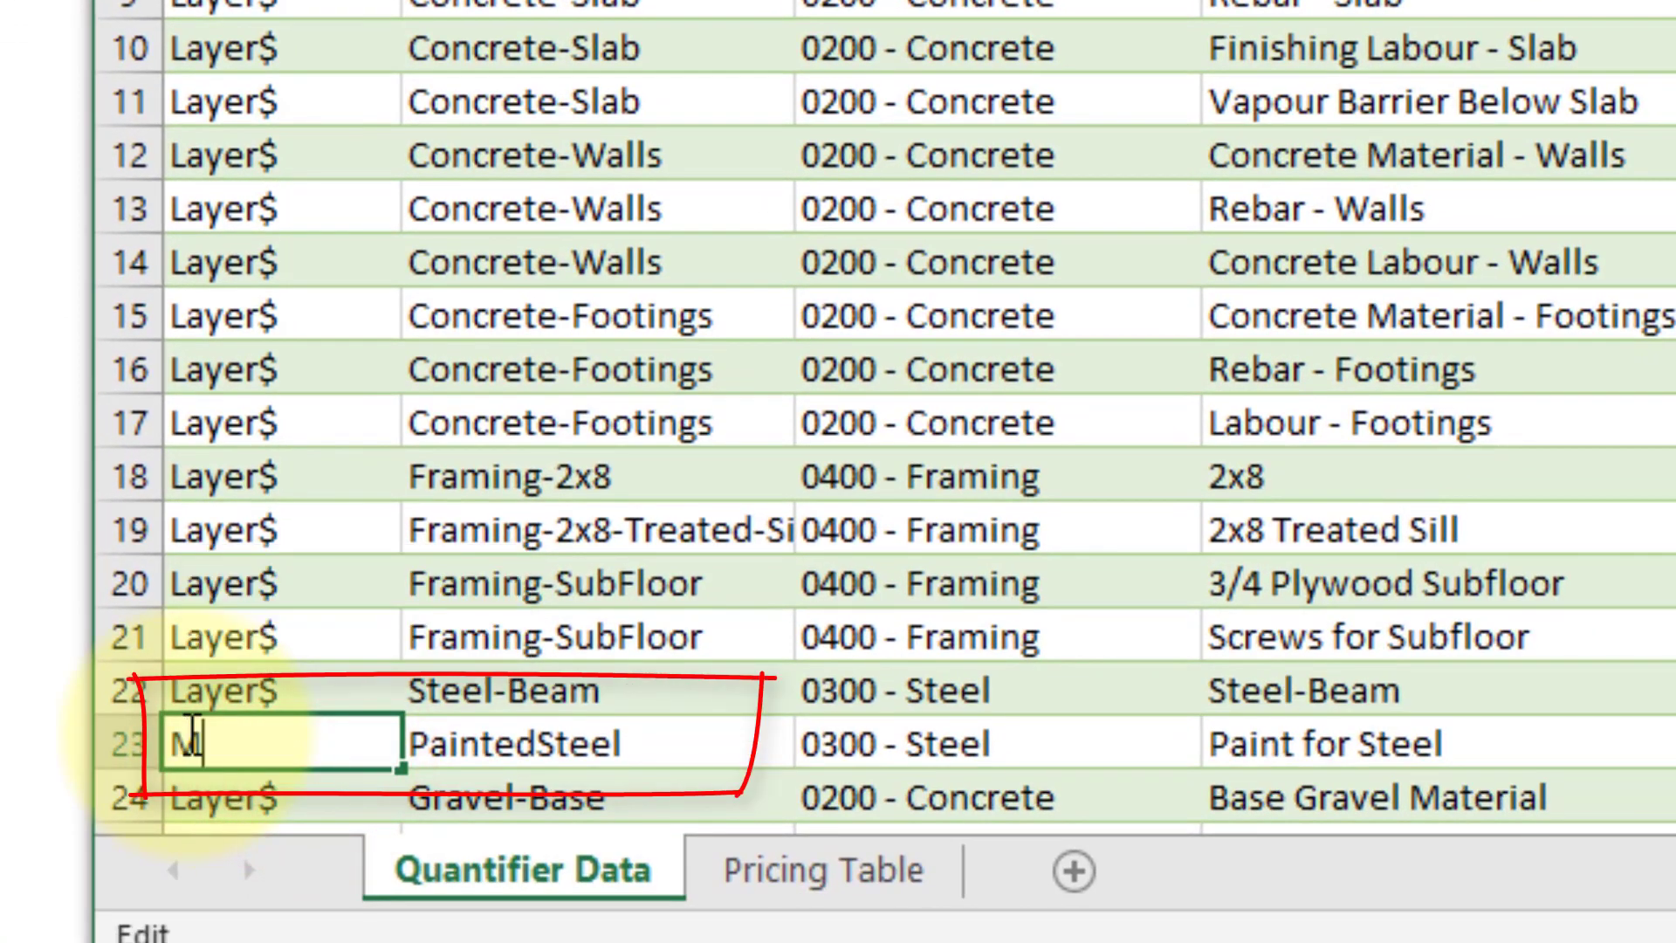
text(Material$)
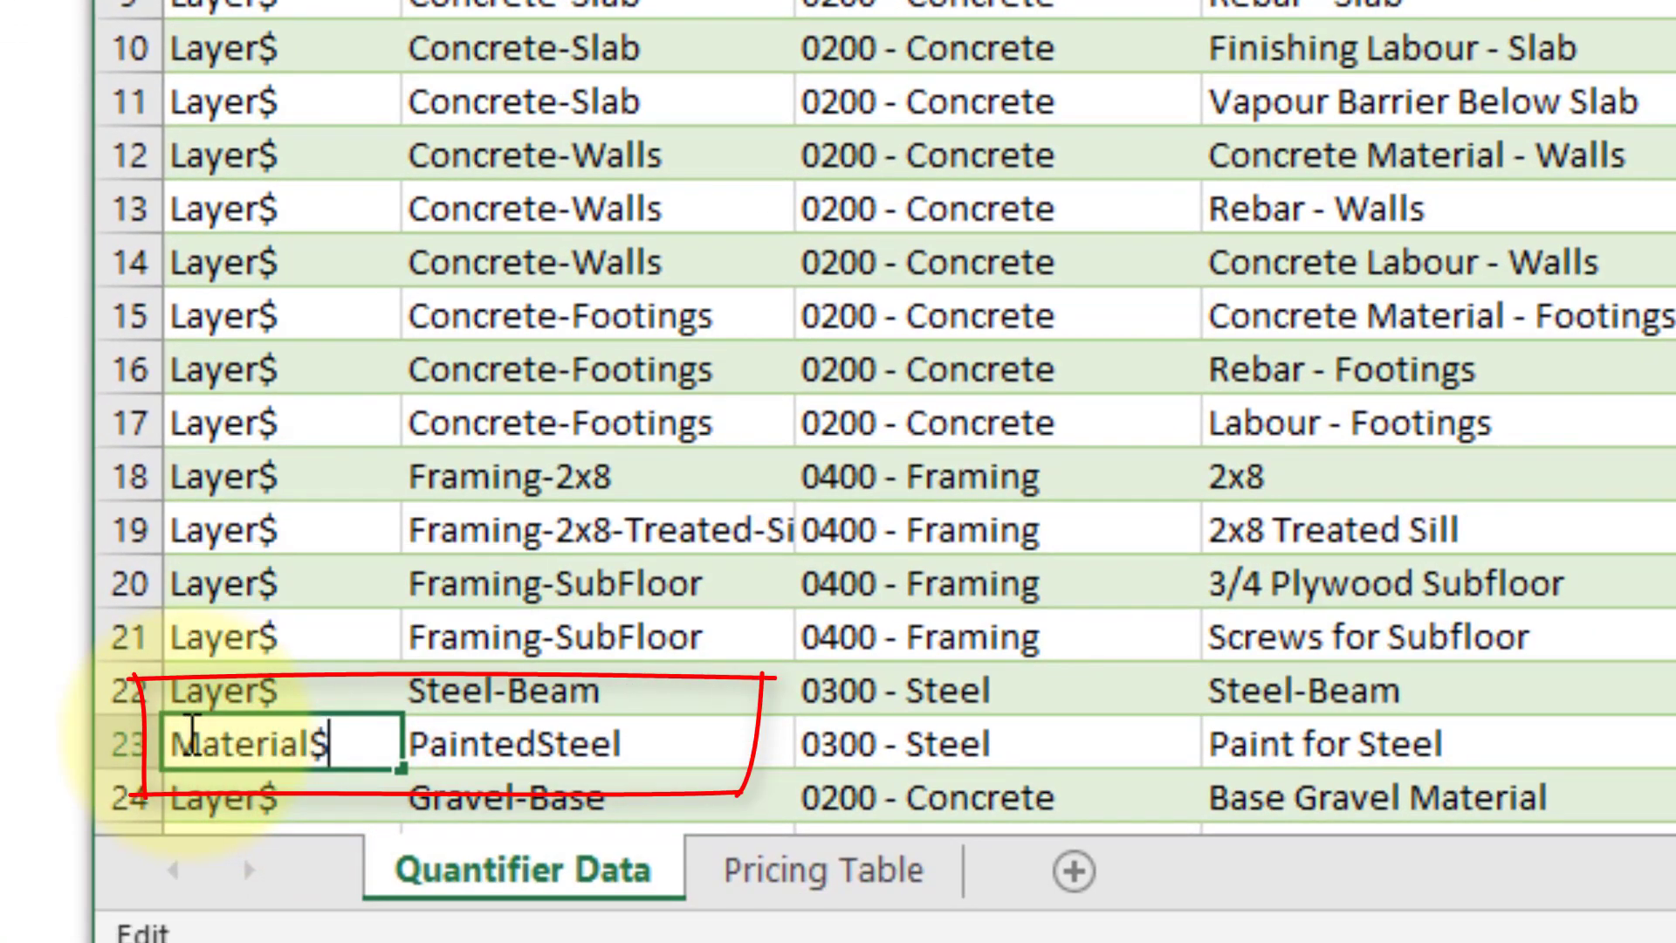
key(Tab)
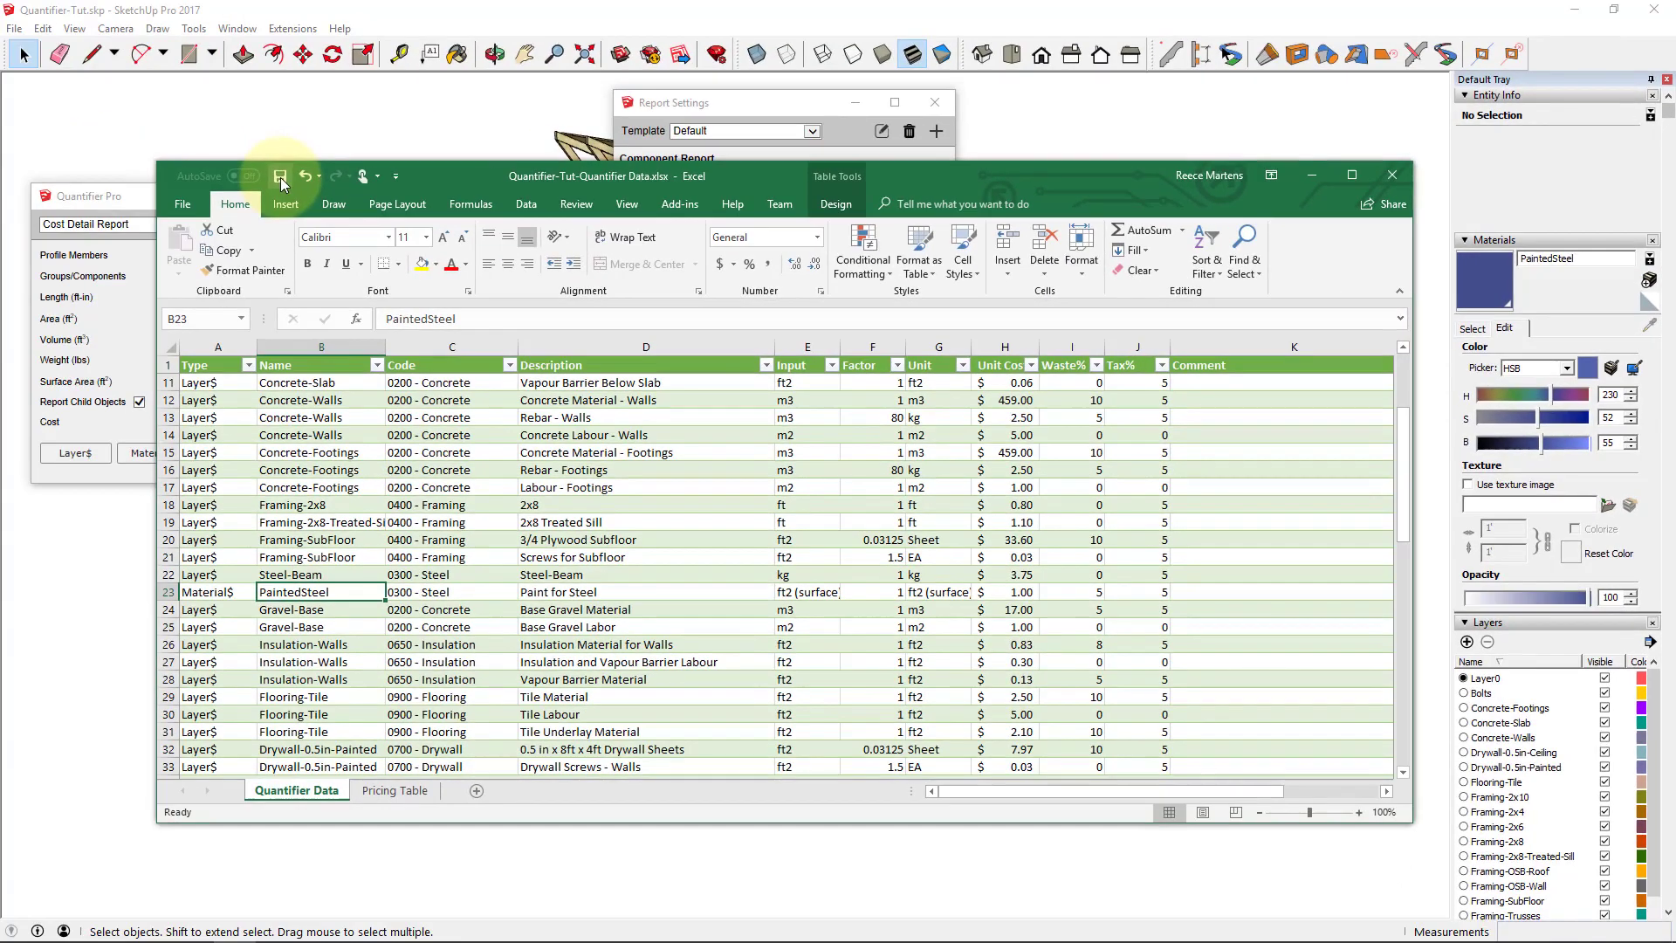
Save the workbook and re-import its cost data into the model, accepting the overwrite.
click(280, 181)
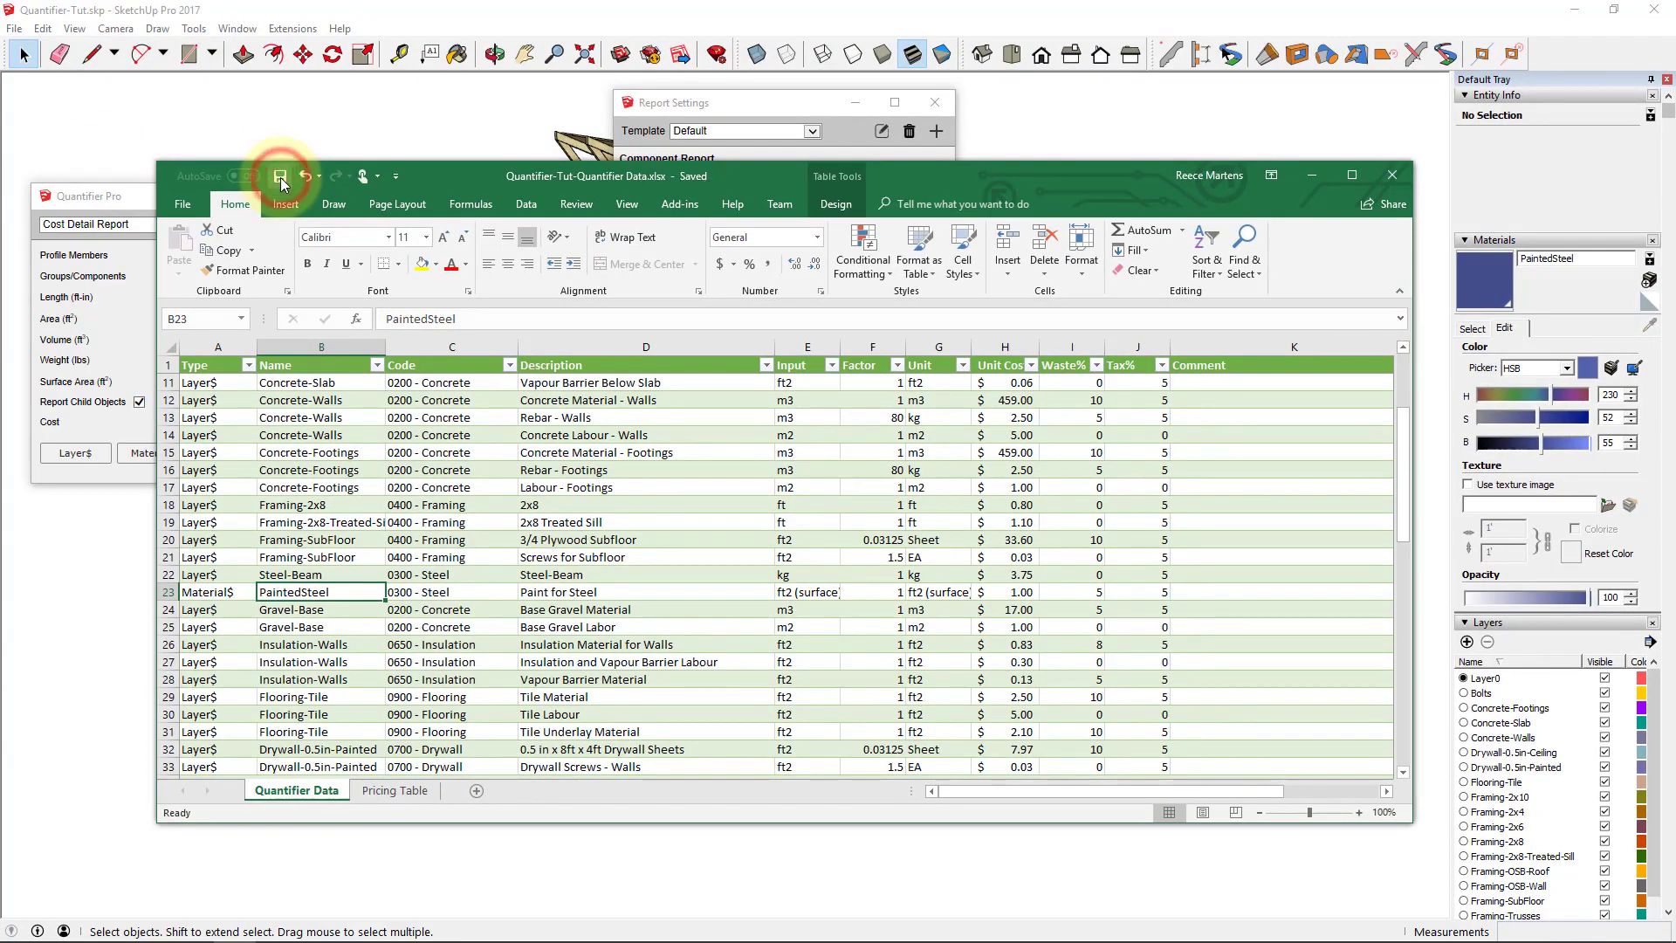
click(635, 105)
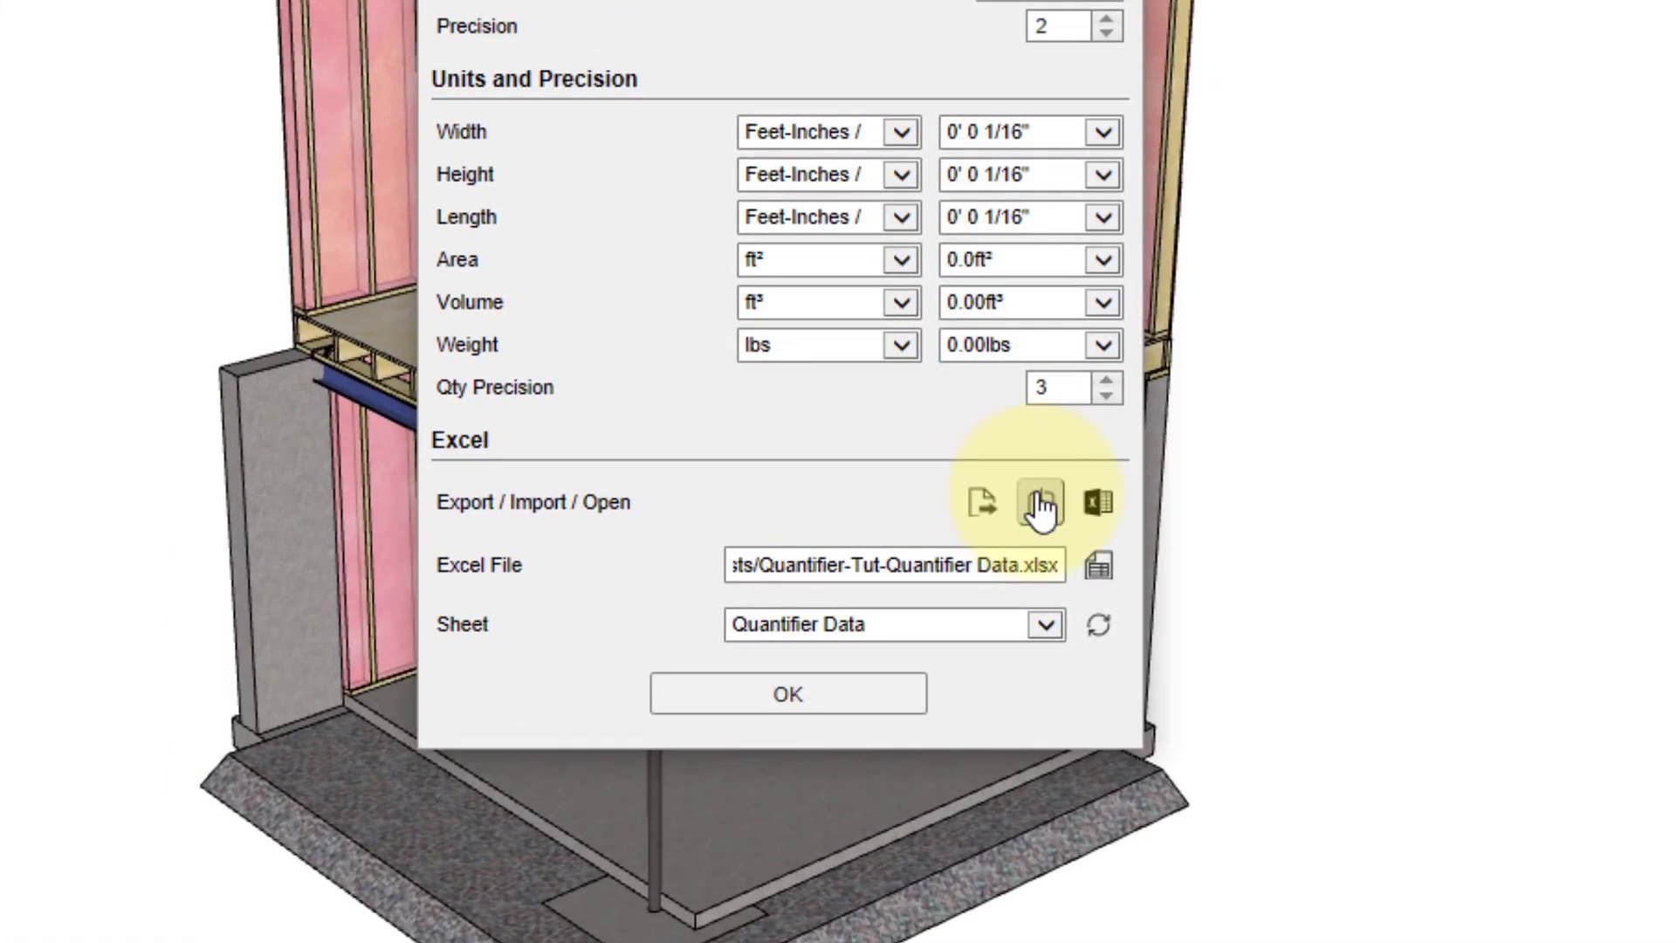
click(966, 525)
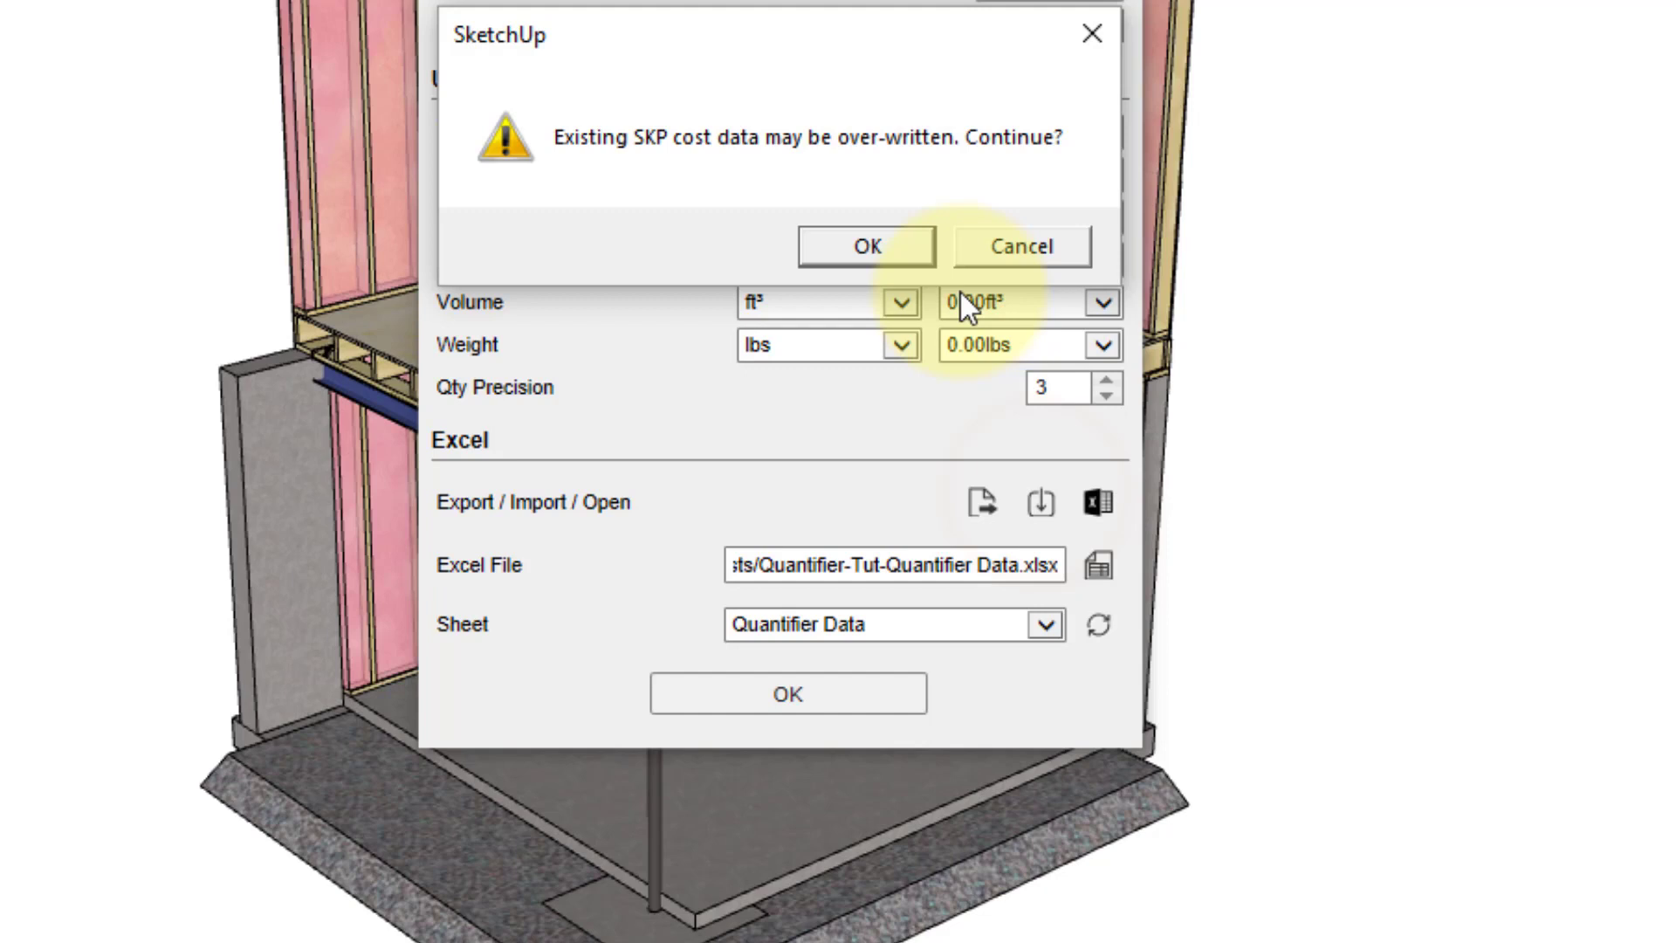
click(867, 230)
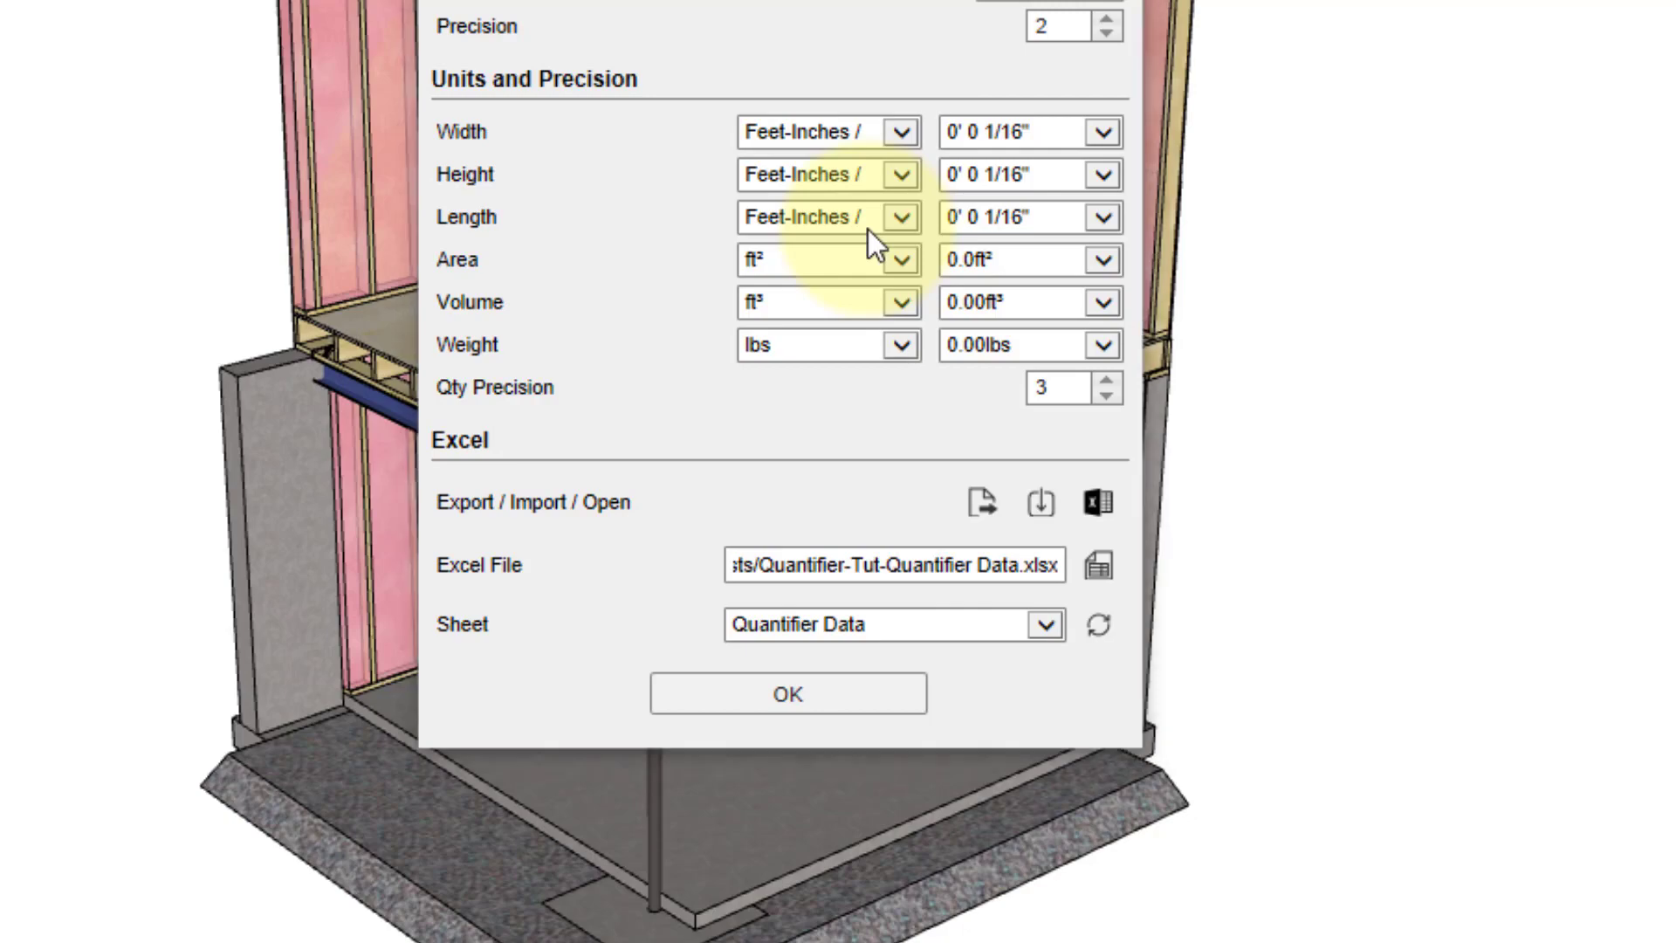
Acknowledge the import and verify PaintedSteel shows Paint for Steel at $1.00 per ft2, then dismiss.
click(857, 247)
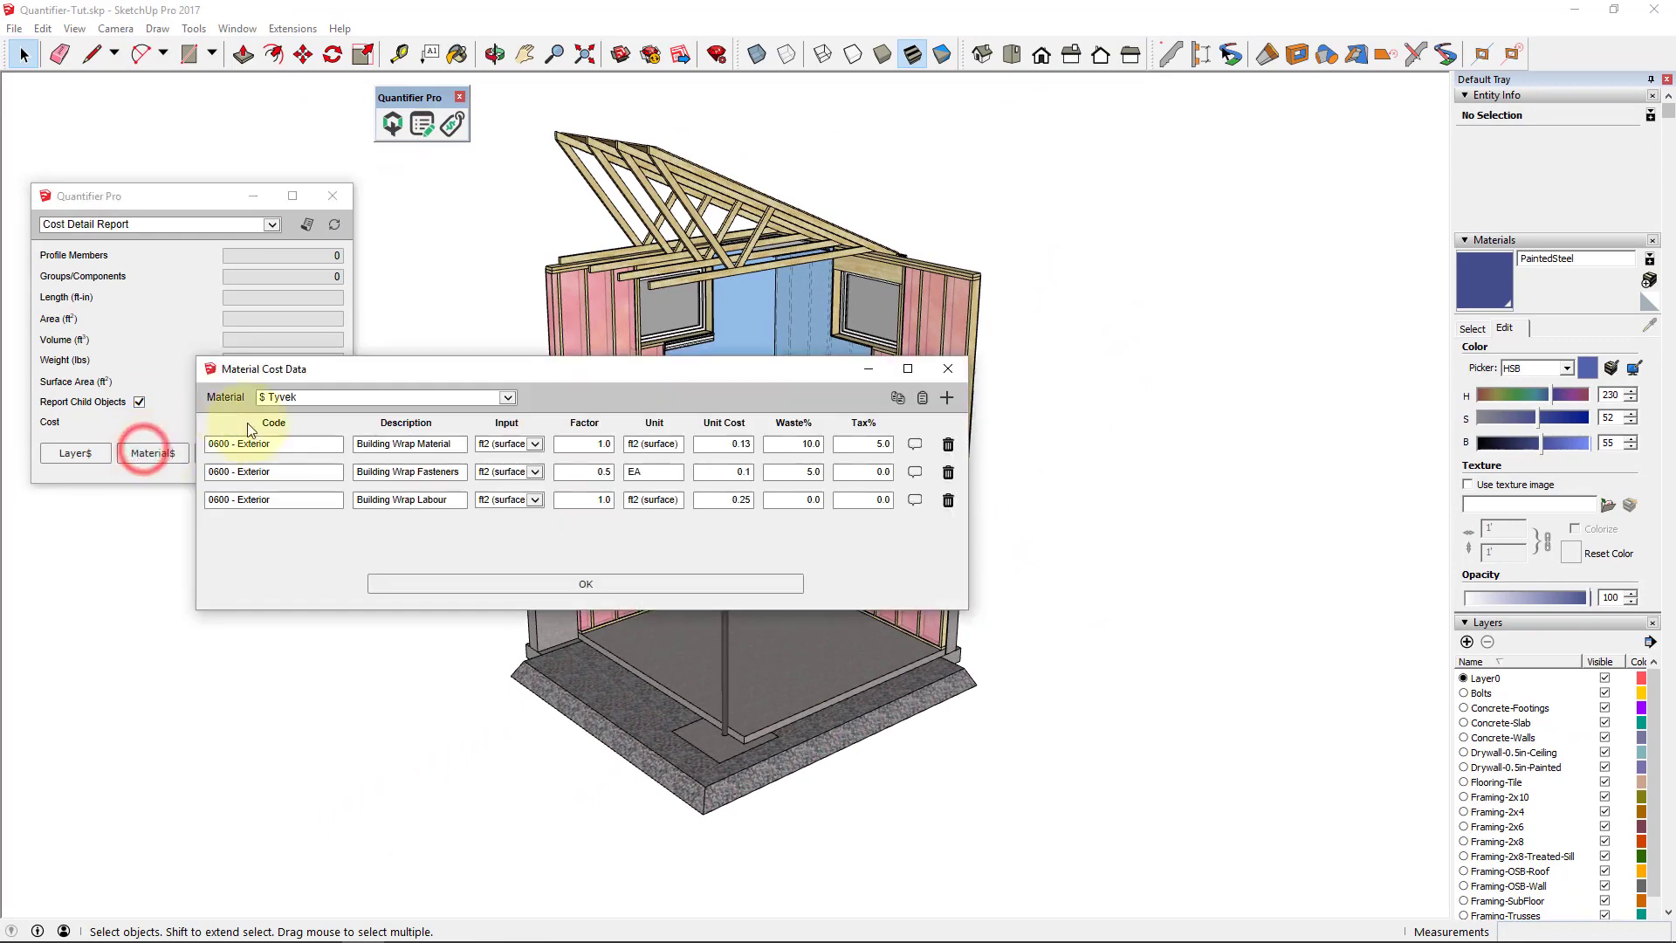
click(507, 397)
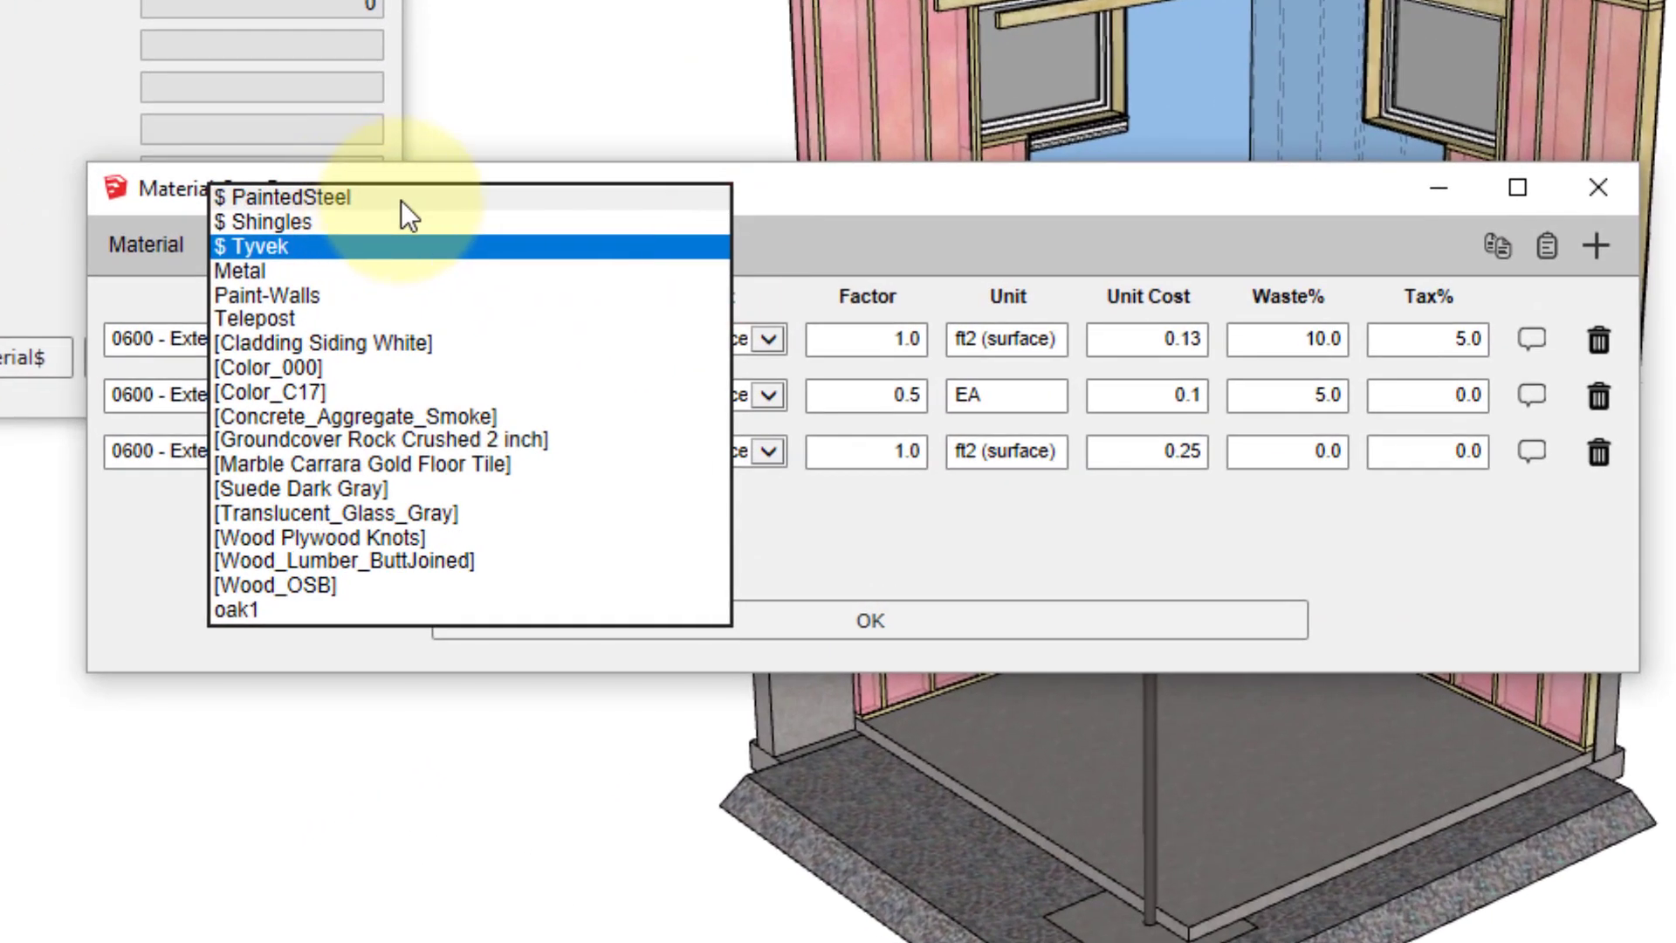
click(401, 200)
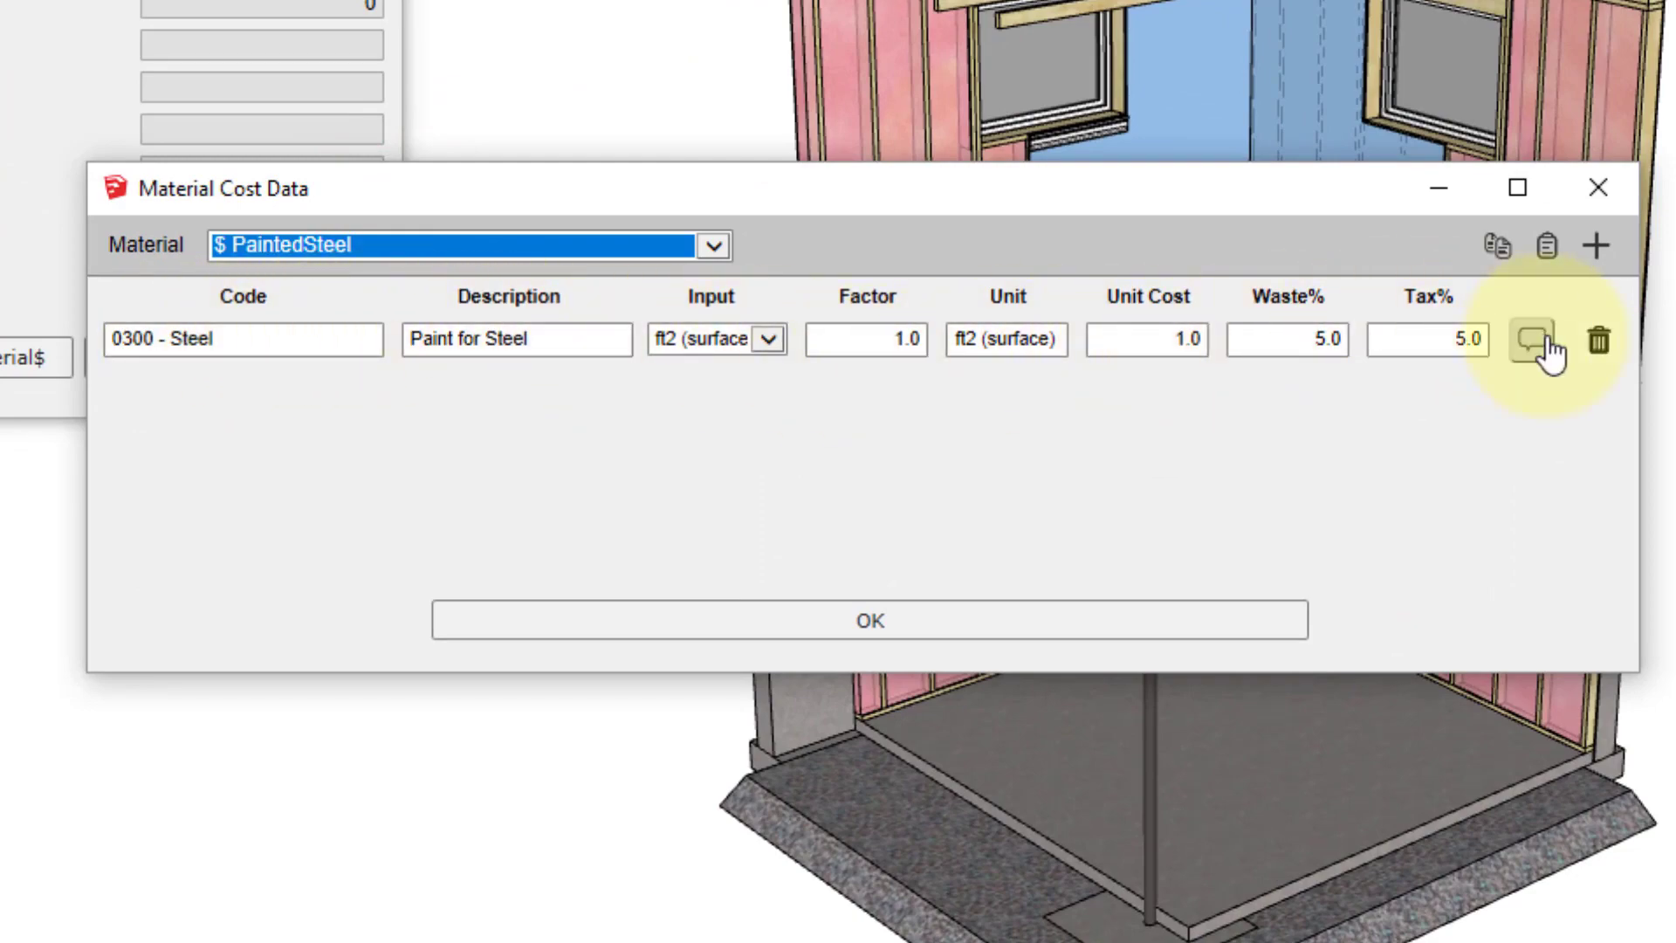
click(1077, 623)
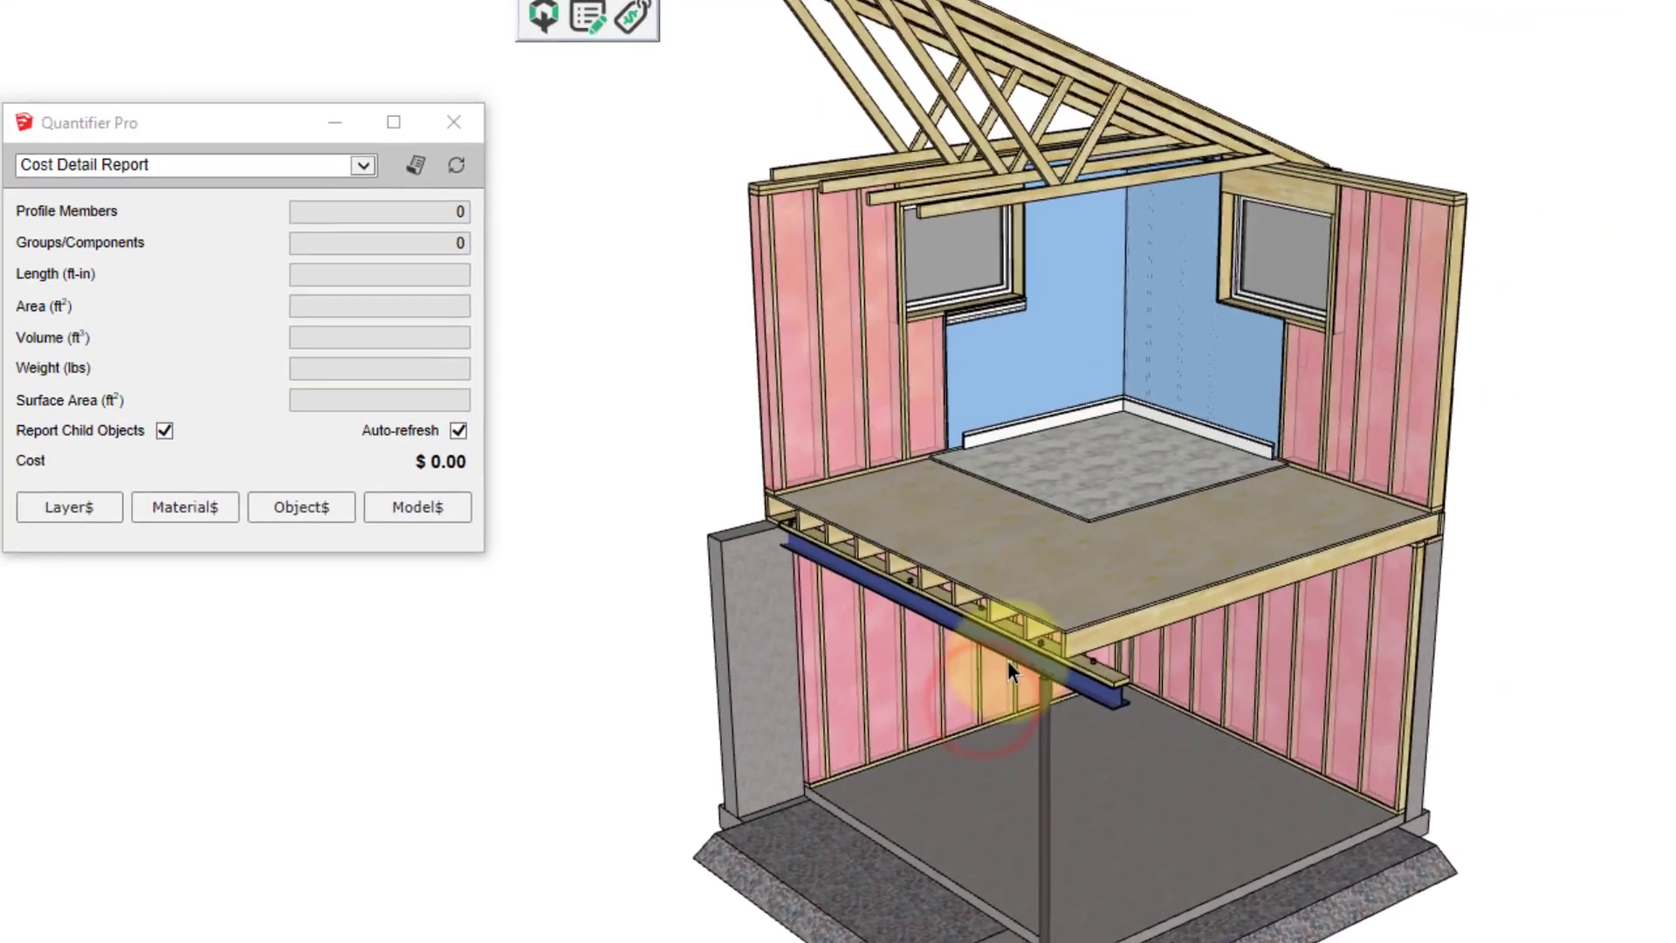
scroll(1034, 681, up, 5)
scroll(1094, 687, up, 1)
scroll(1126, 673, up, 2)
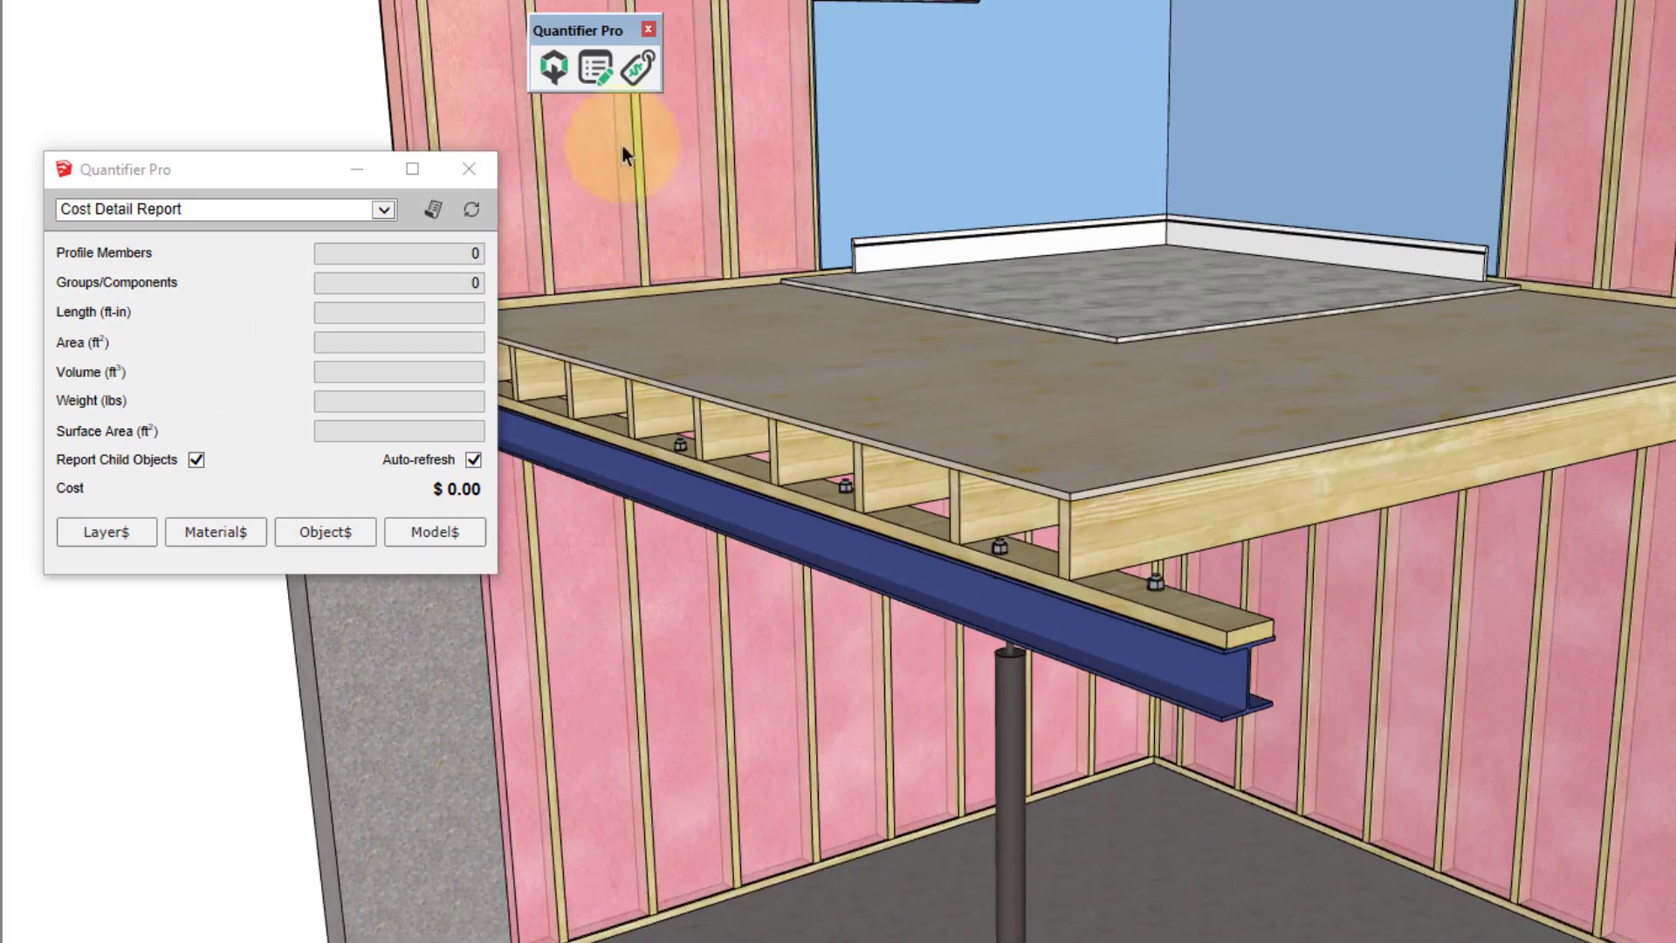
Inspect the W6X20 beam and floor slab costs with Cost Inspector, moving the breakdown window aside.
click(638, 66)
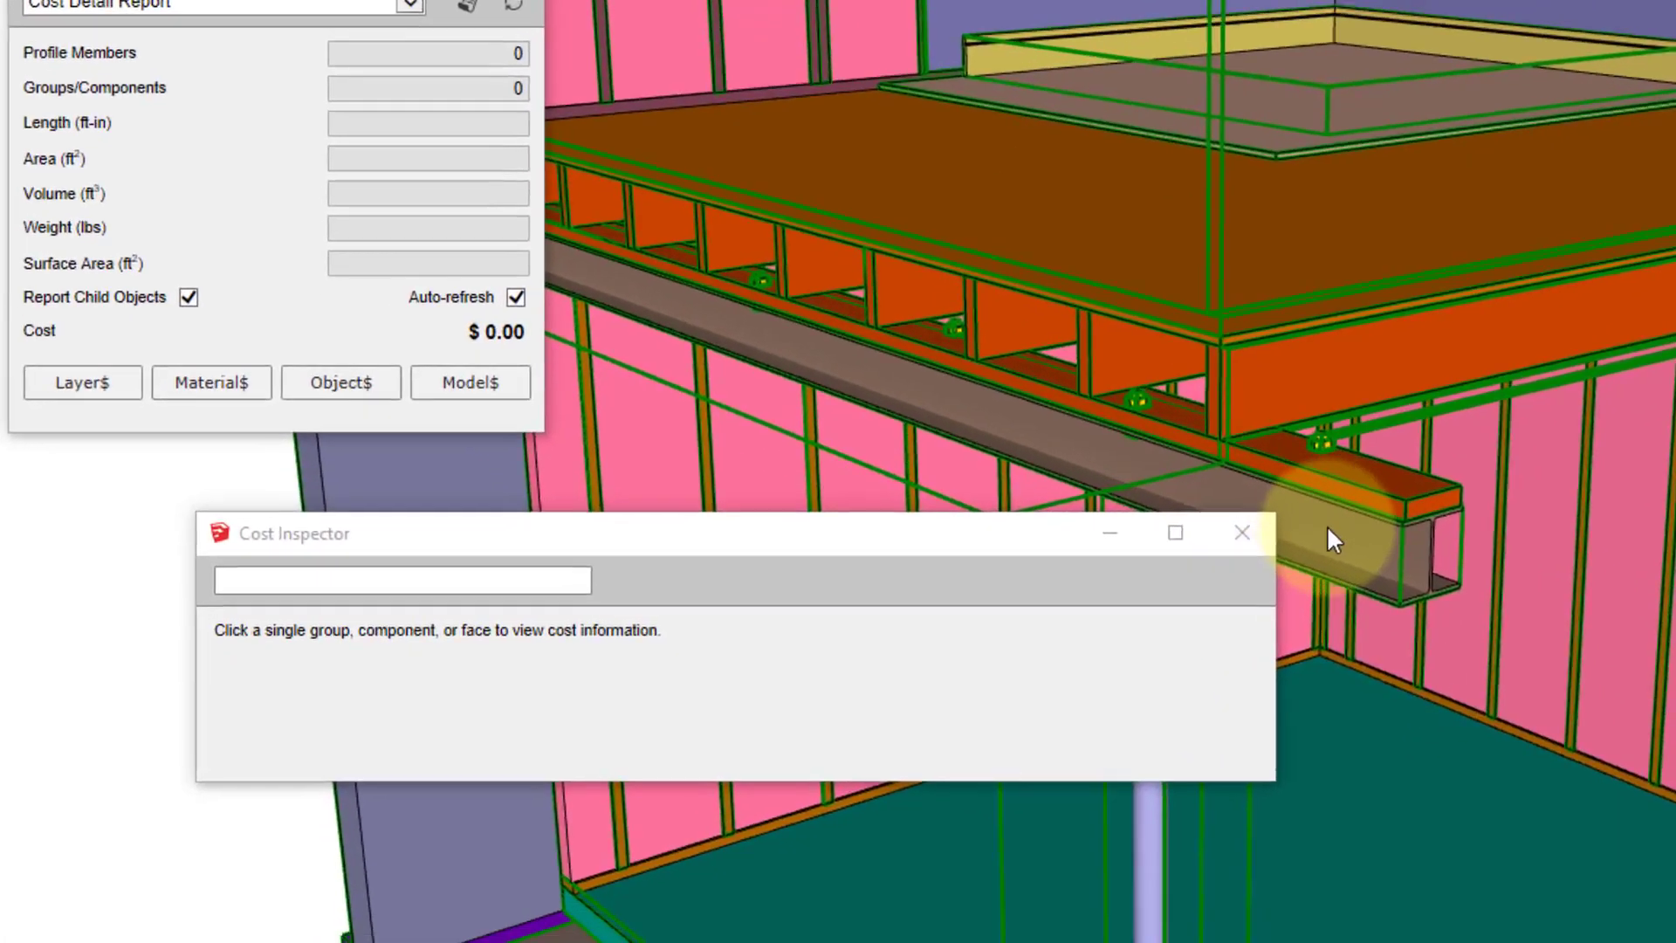
click(1156, 654)
drag(852, 661, 808, 662)
drag(1026, 421, 949, 471)
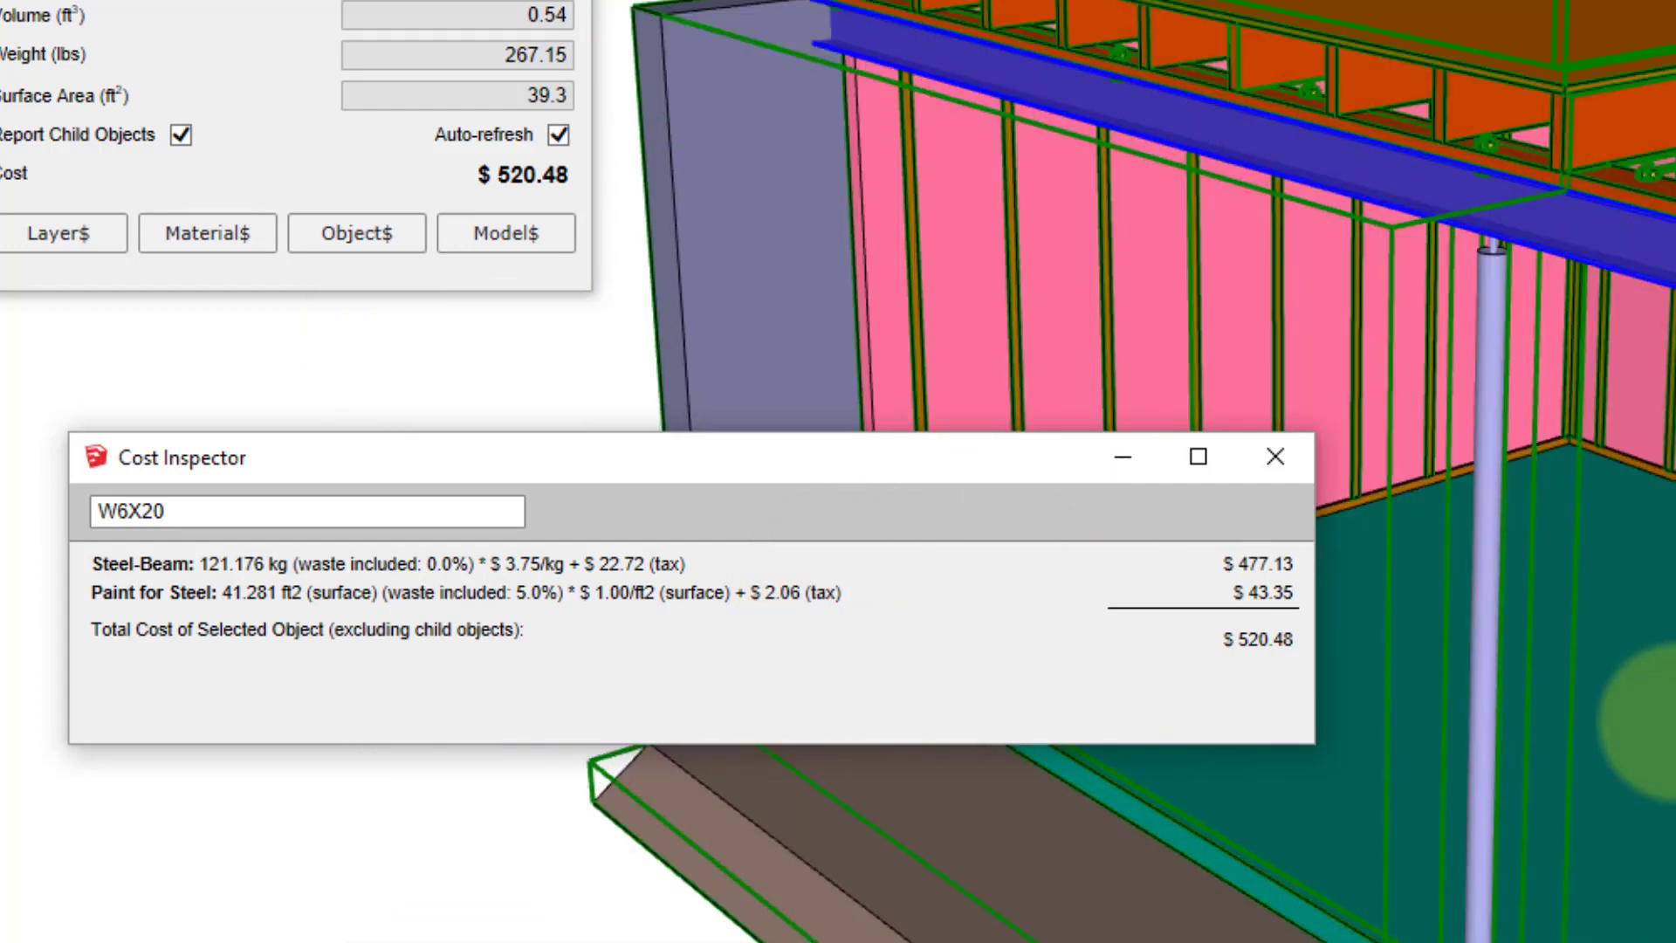
click(1664, 720)
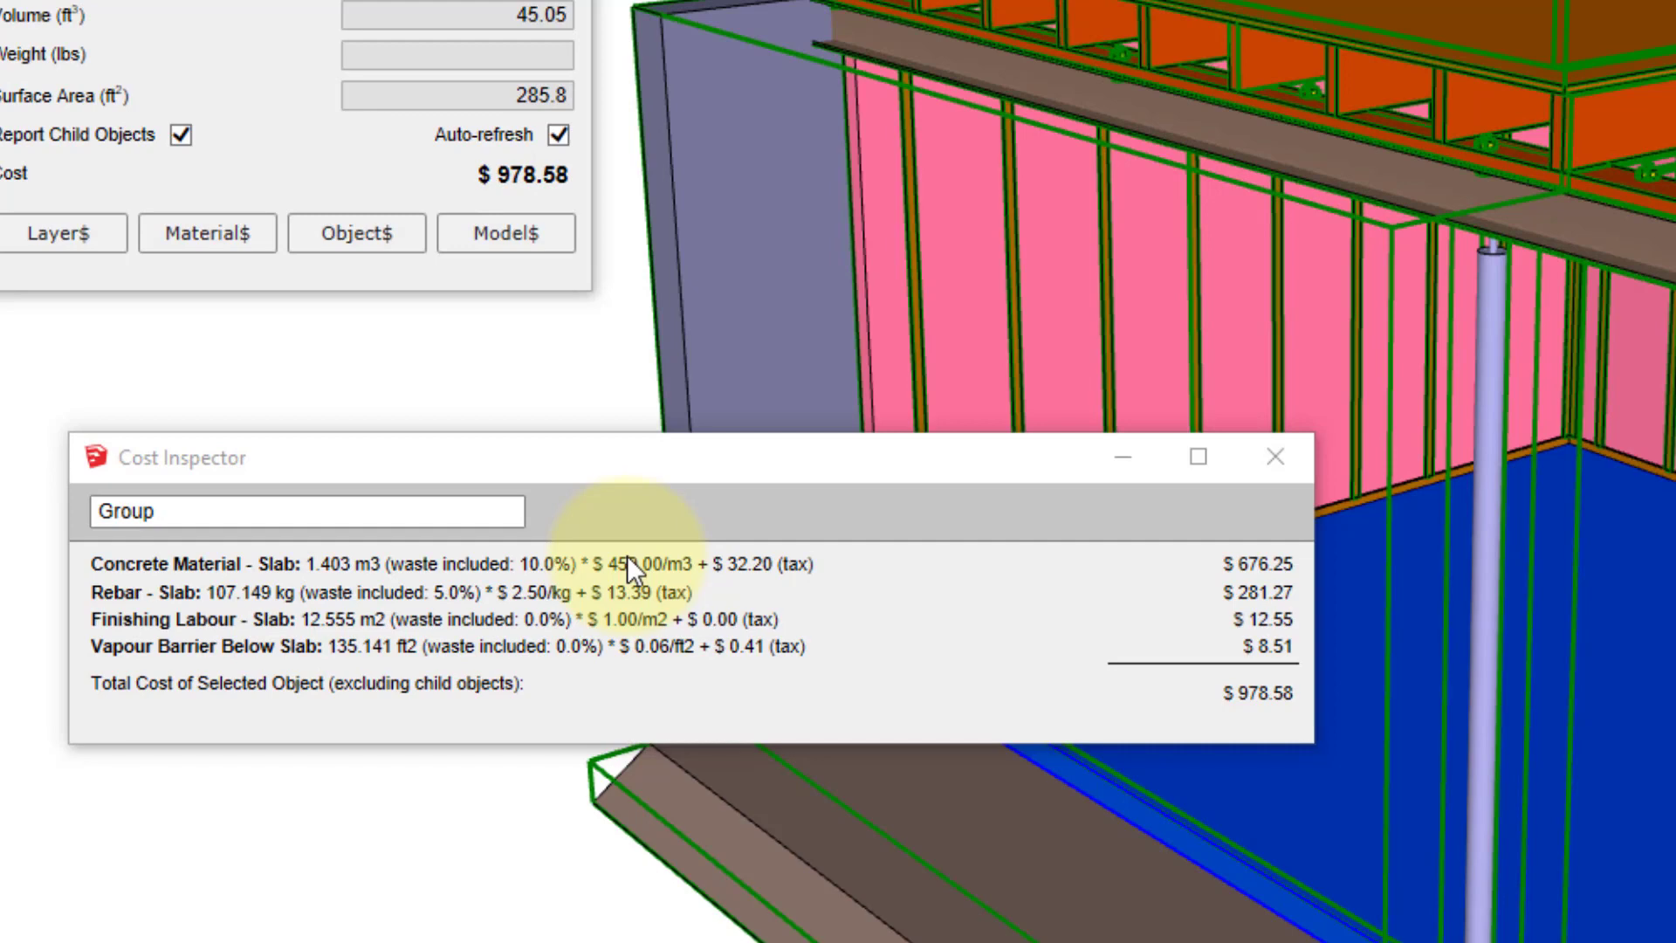
Enter the foundation wall group and read the wall and footing costs at $459/m3.
click(753, 222)
right_click(768, 230)
click(855, 387)
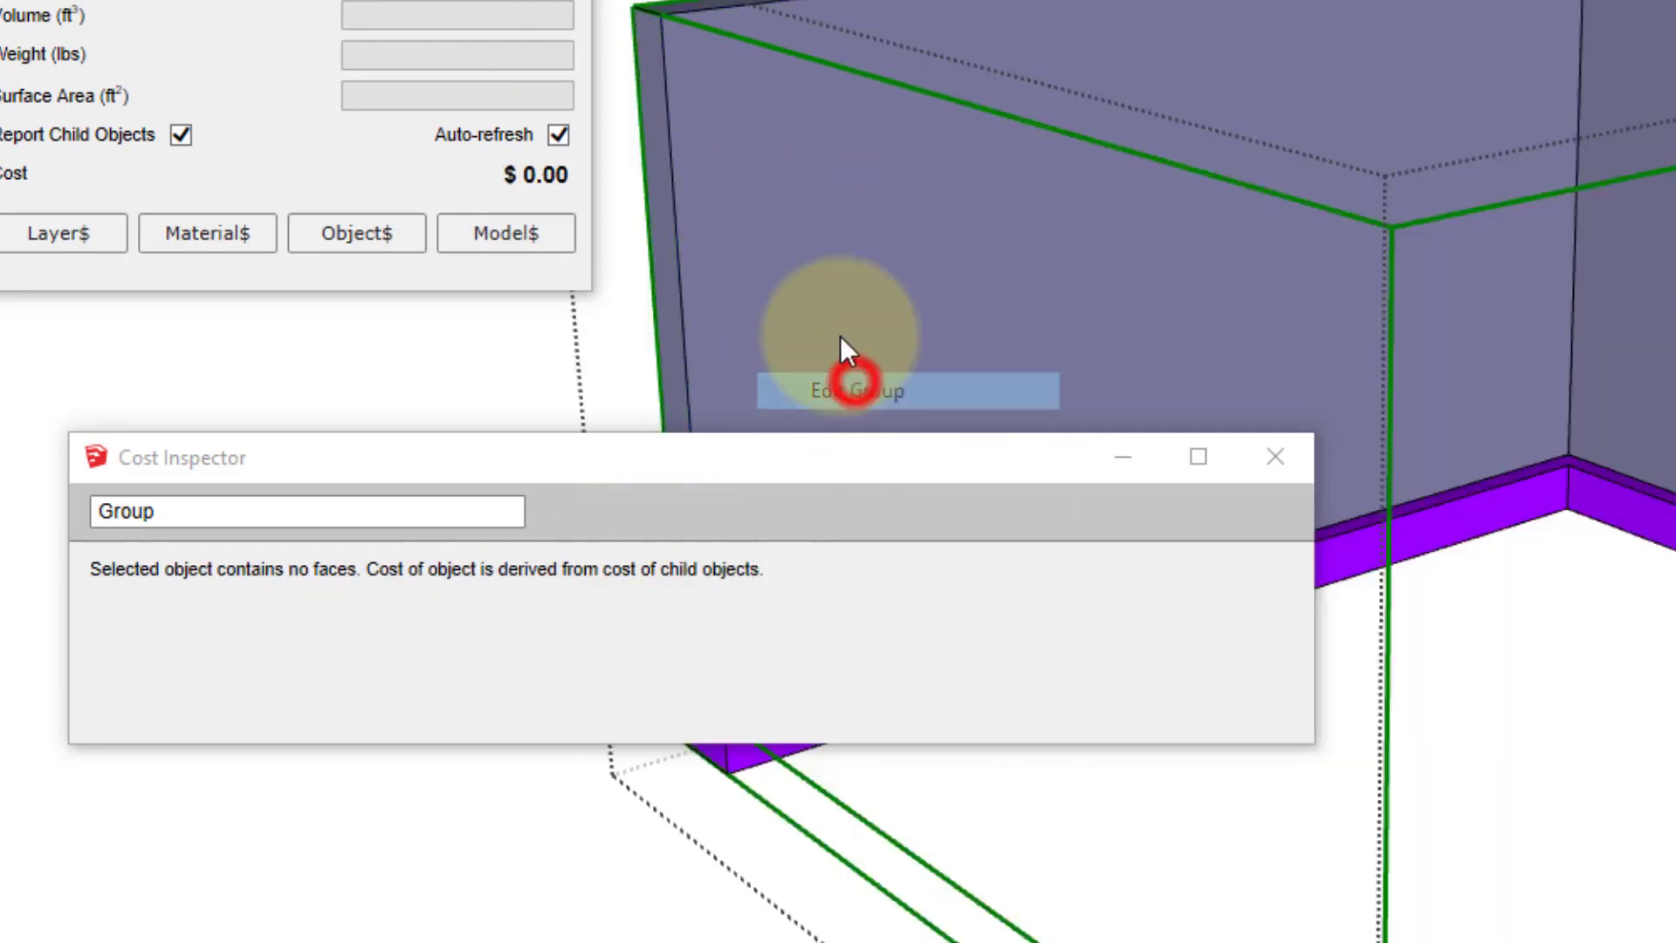
click(808, 233)
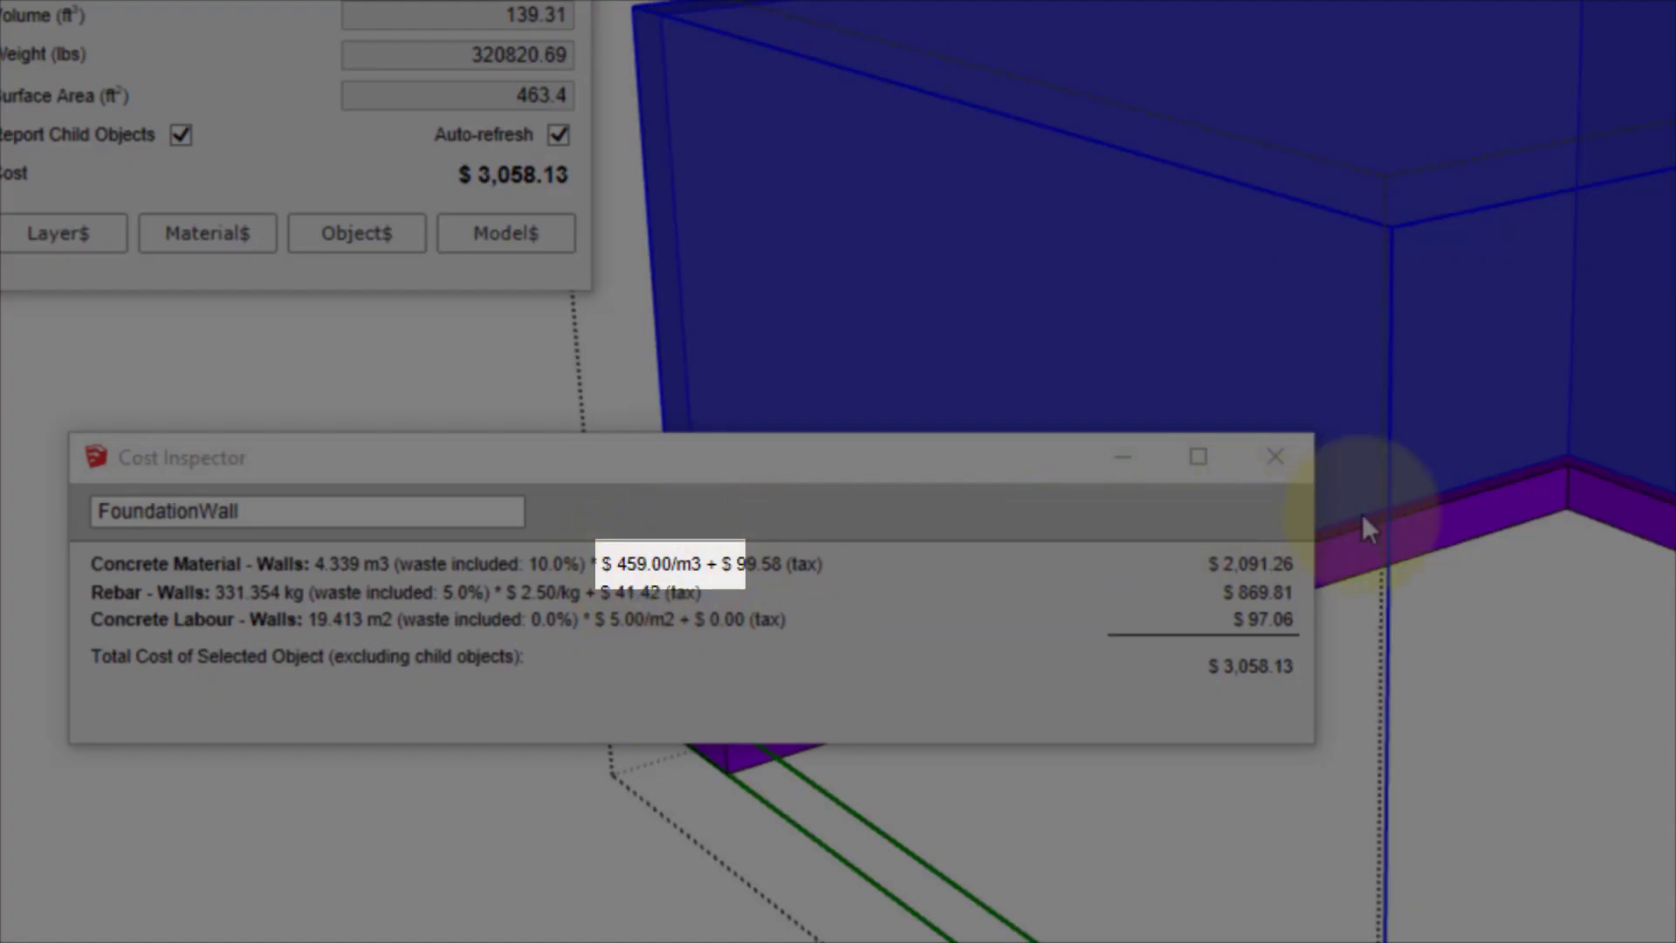
click(1367, 534)
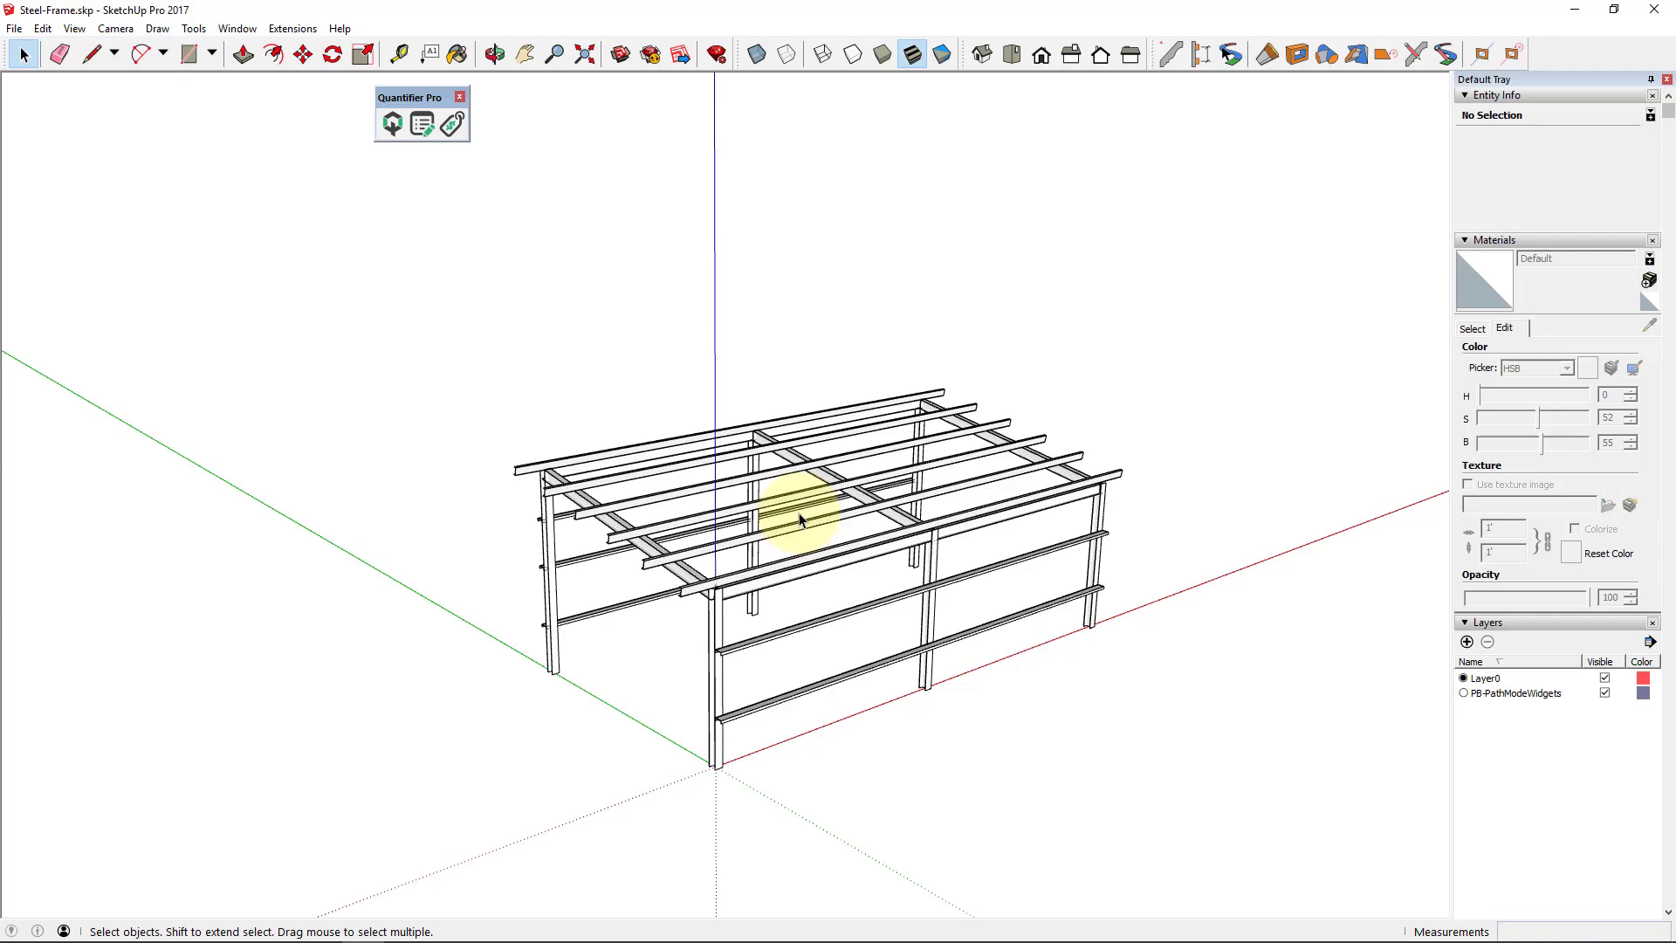
Browse the steel frame's in-model materials and bring up Quantifier Pro Report Settings.
mouse_move(749, 518)
middle_down()
mouse_move(941, 507)
mouse_move(874, 539)
middle_up()
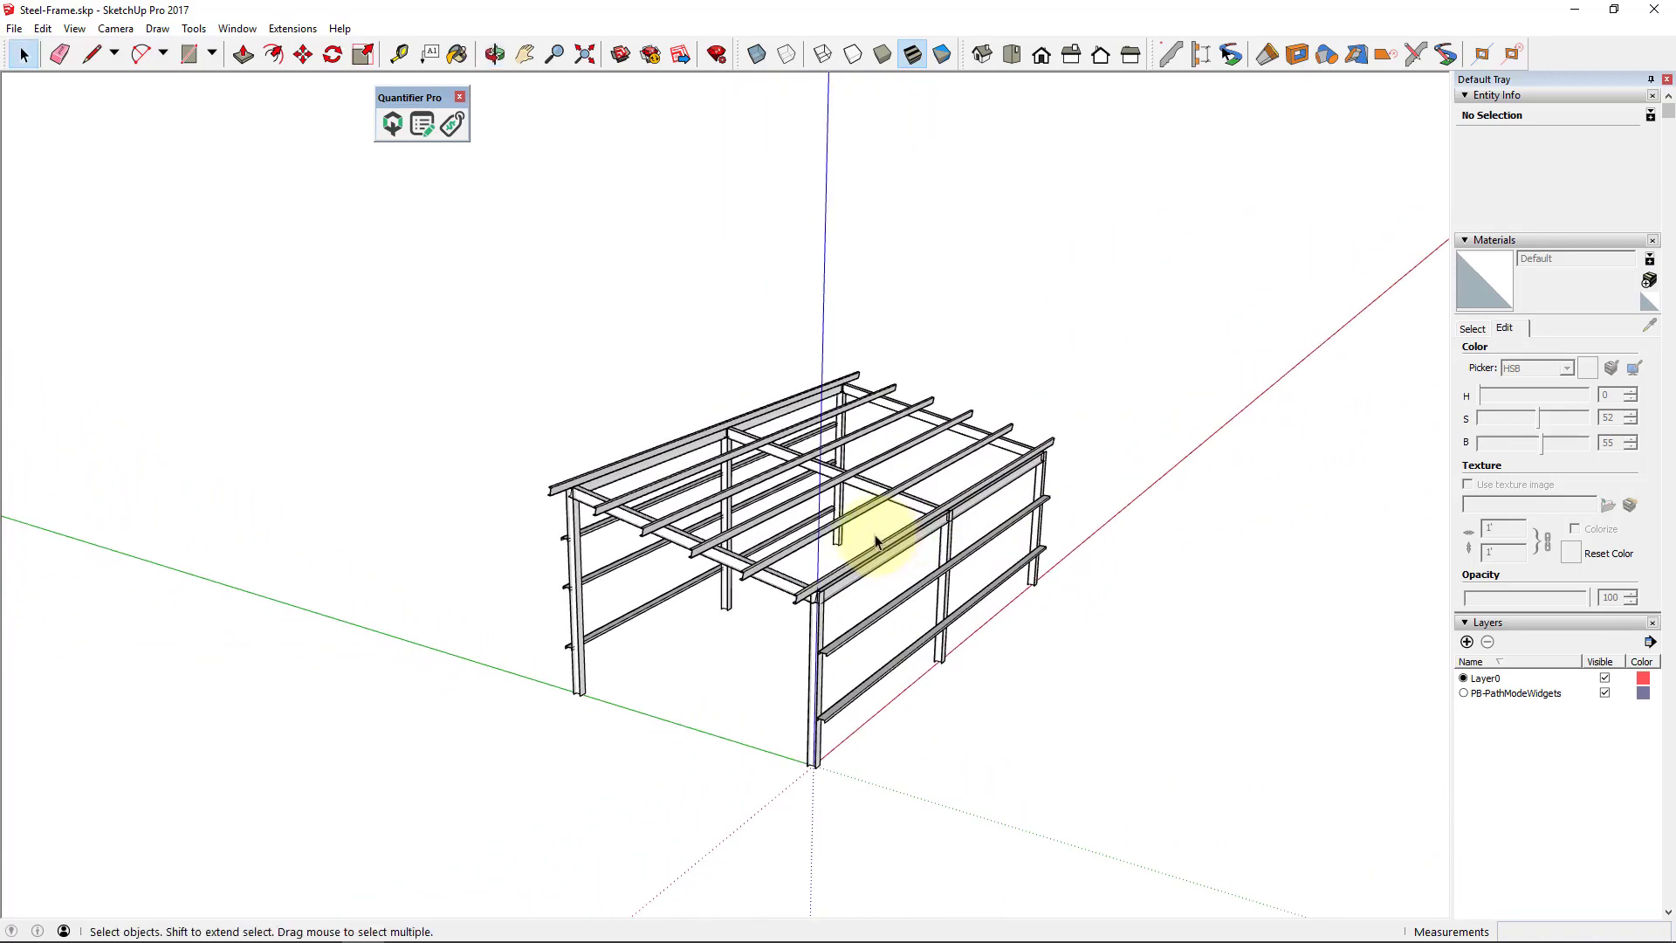
click(1472, 327)
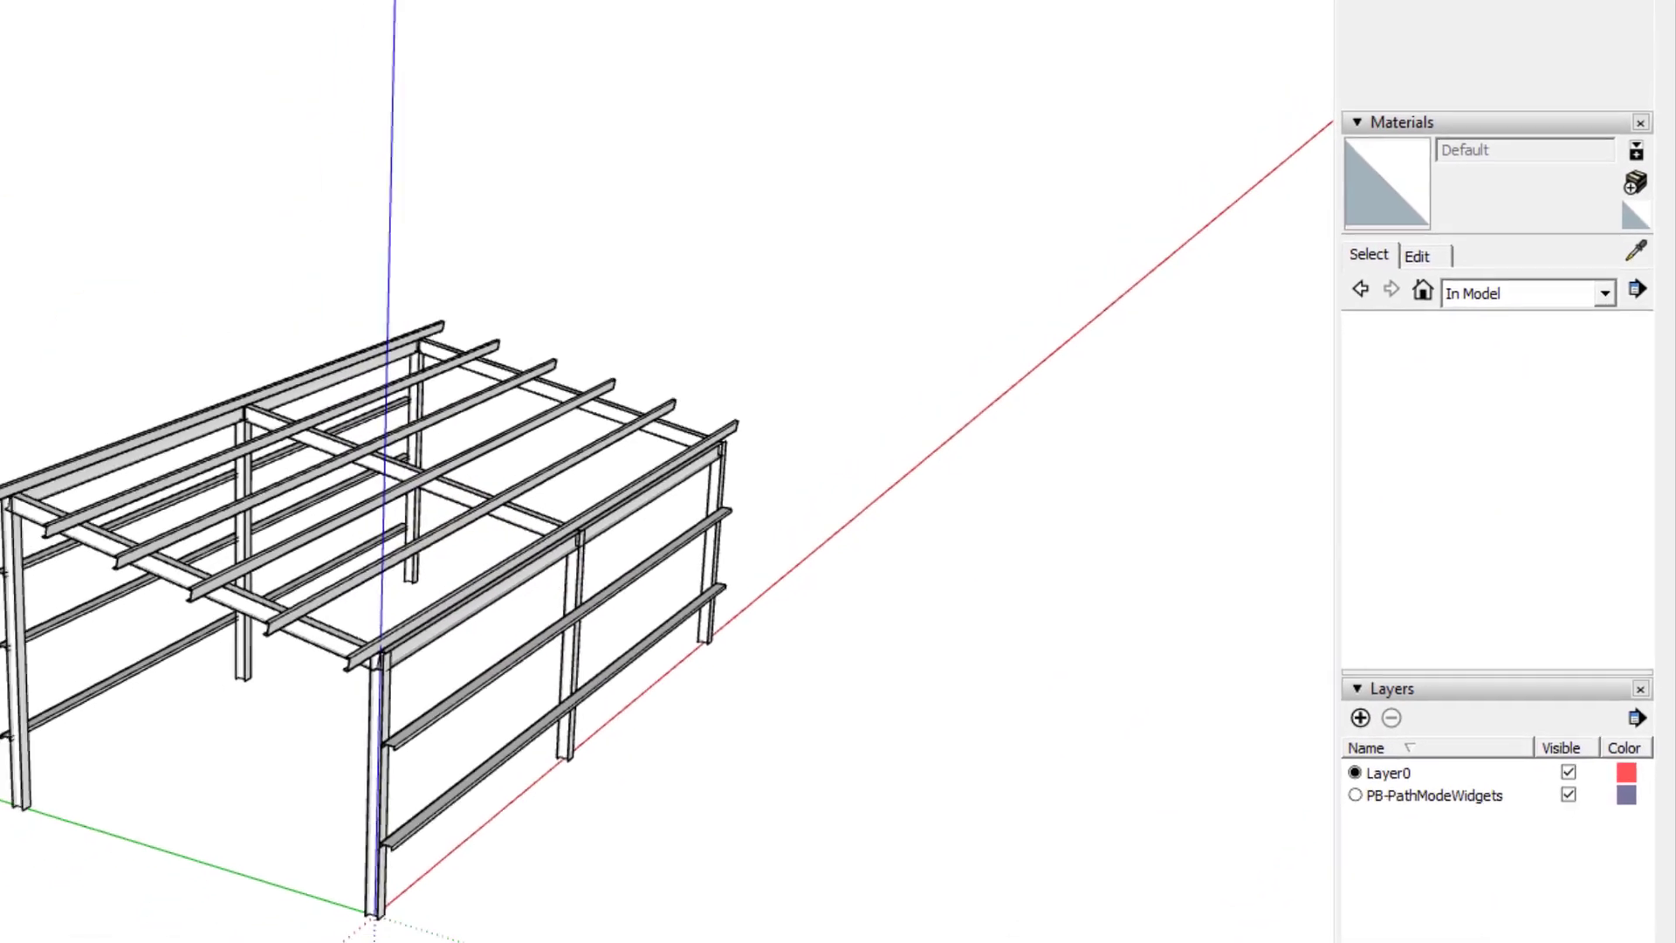
click(155, 53)
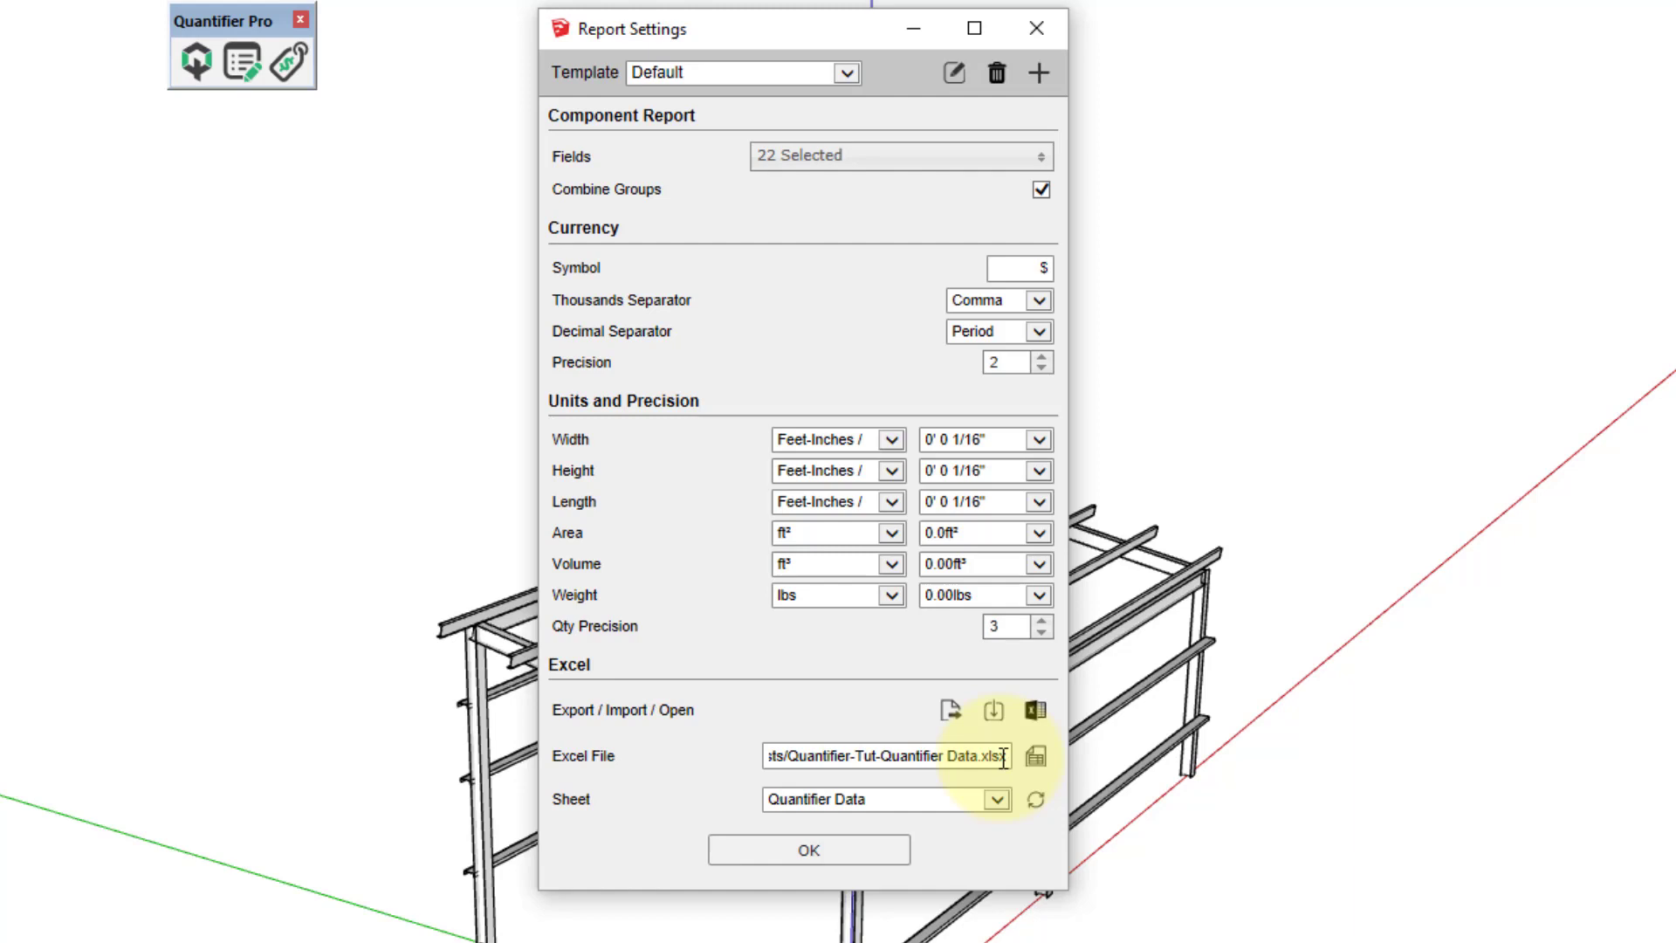
Import the Quantifier Data sheet, overwriting cost data and creating its missing materials and layers.
click(993, 714)
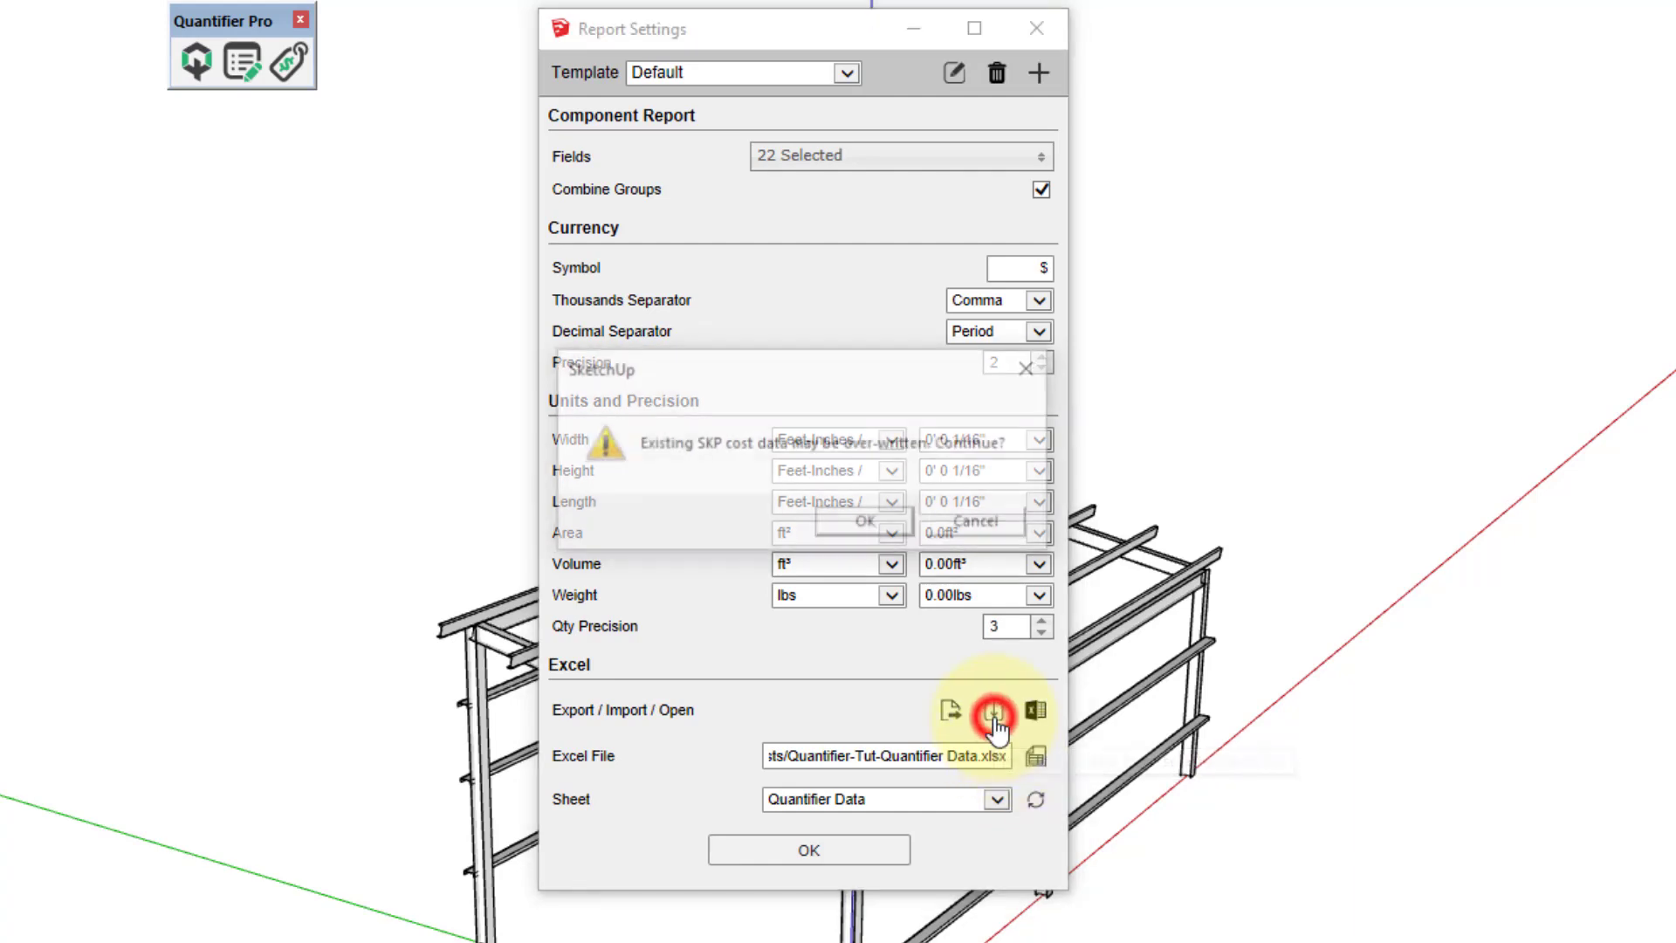
click(870, 523)
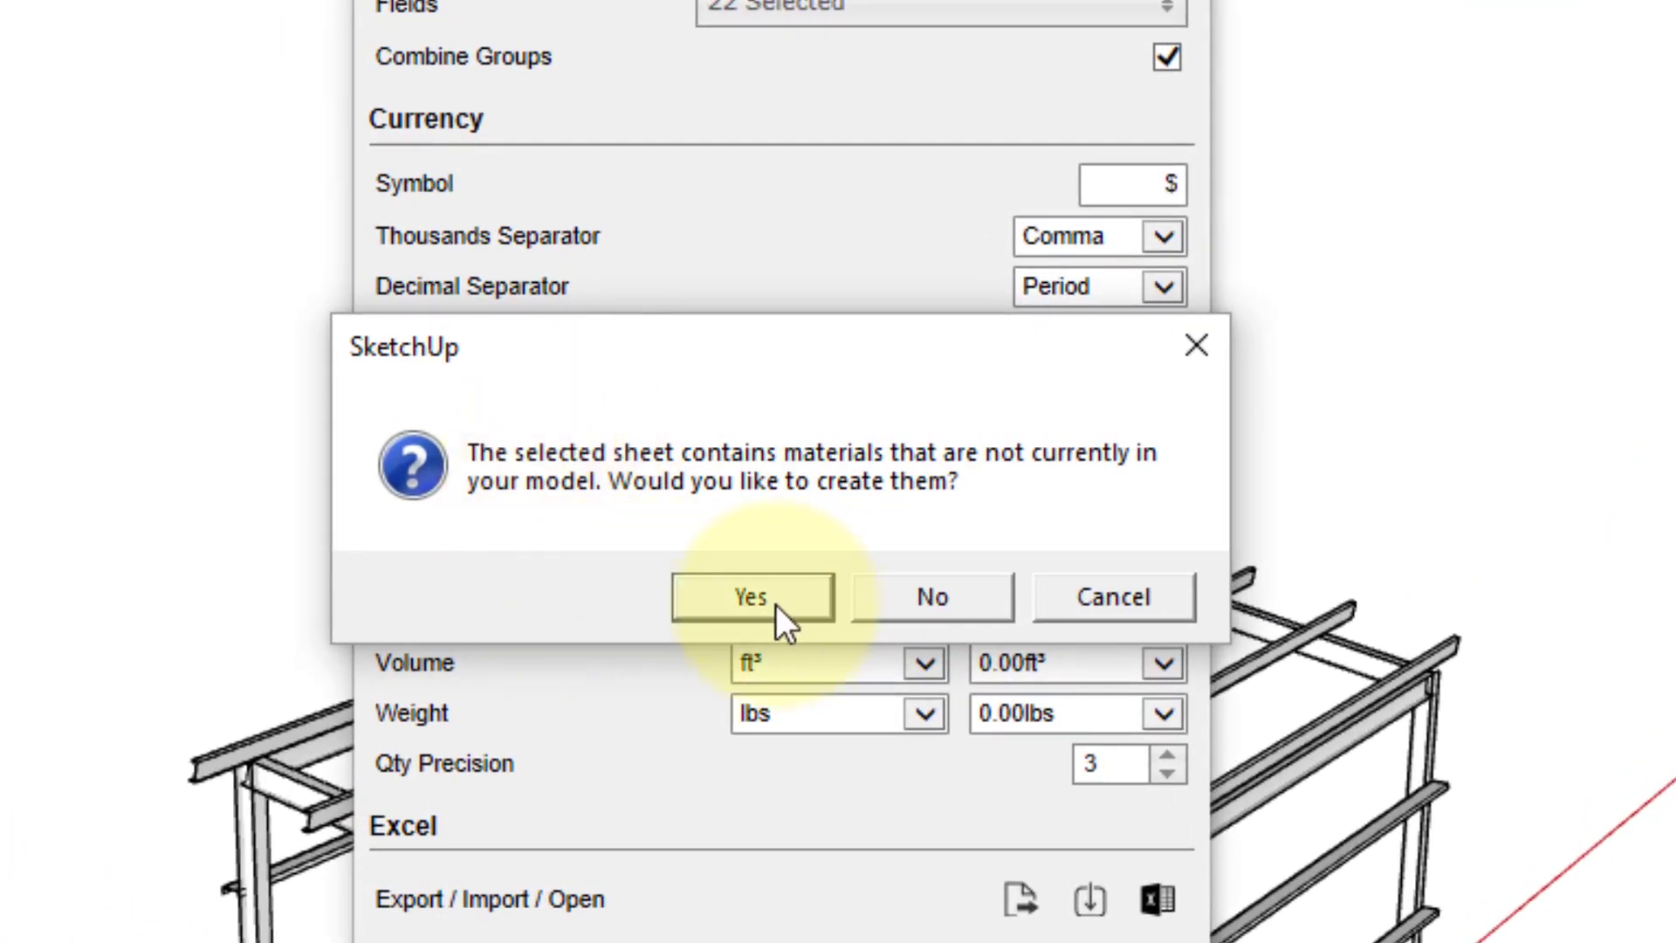
click(766, 599)
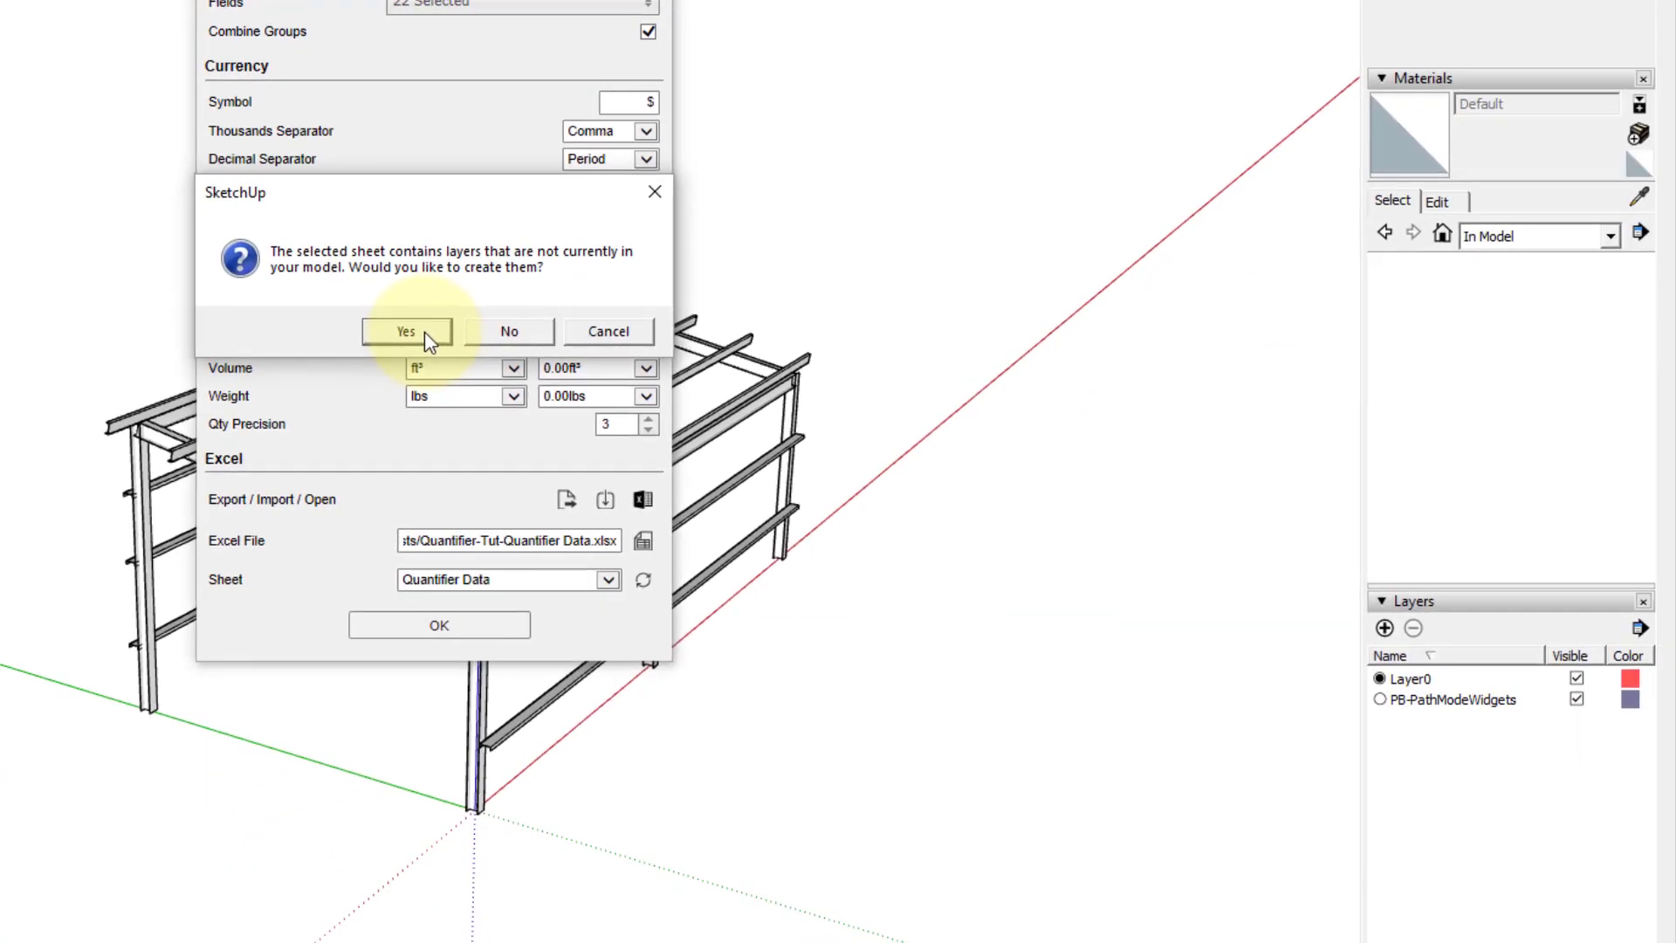
click(425, 332)
click(455, 333)
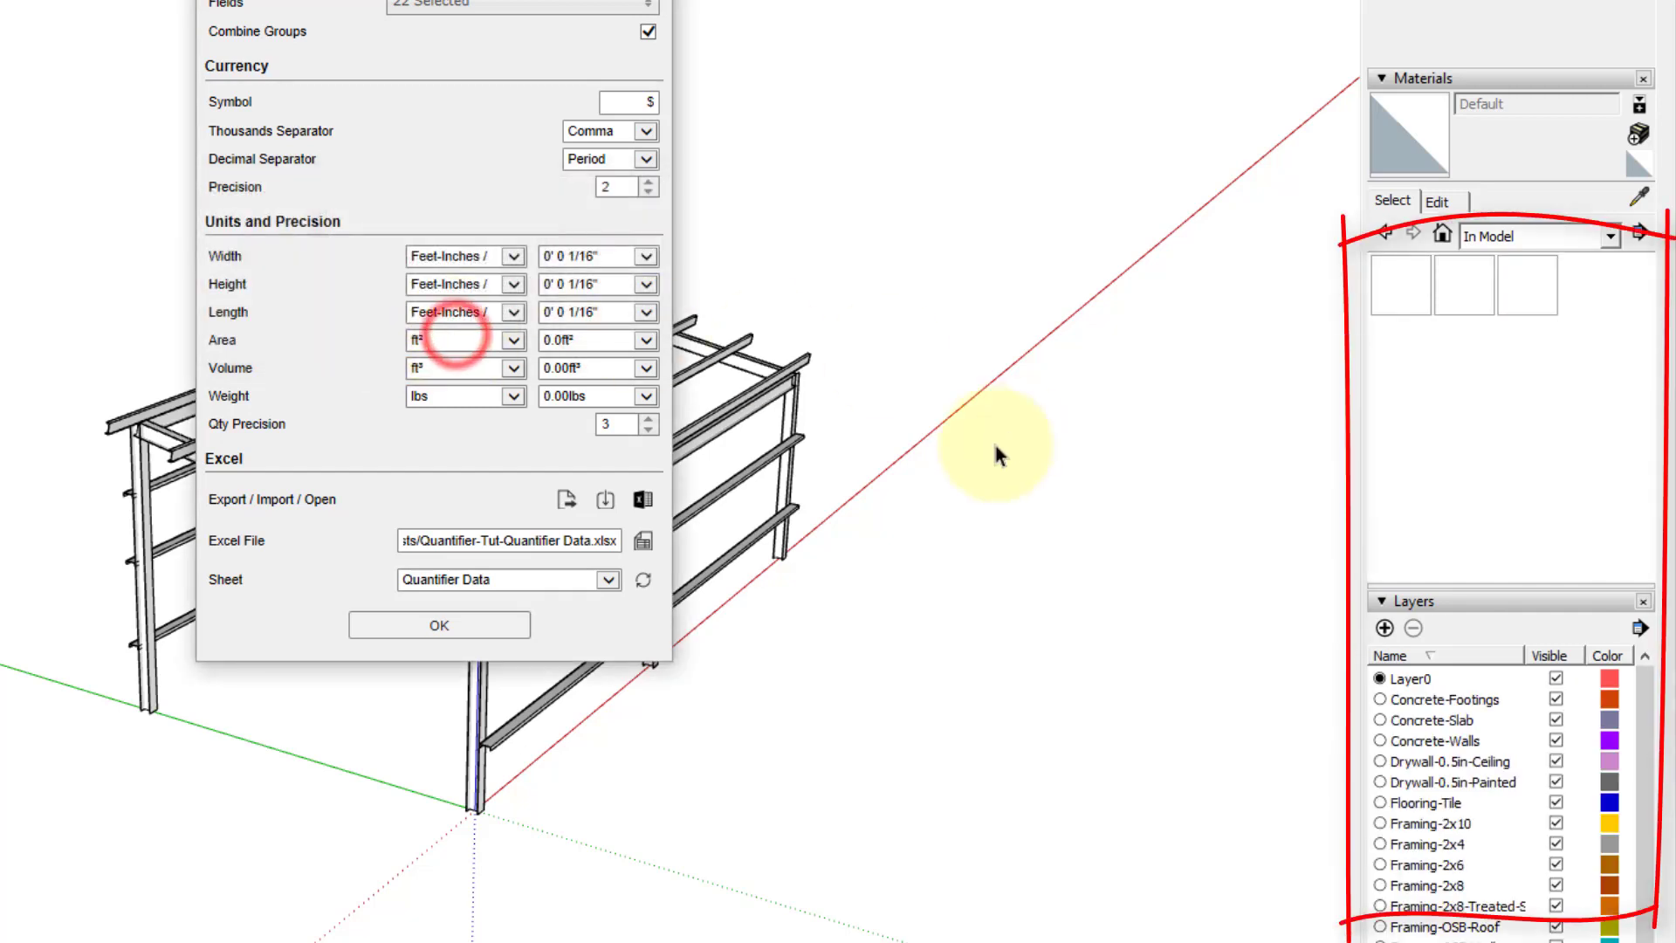
scroll(1440, 759, down, 1)
scroll(1458, 734, down, 5)
scroll(1481, 661, up, 3)
scroll(1481, 661, up, 3)
Browse the imported Shingles and Tyvek swatches and select the PaintedSteel material.
click(1406, 279)
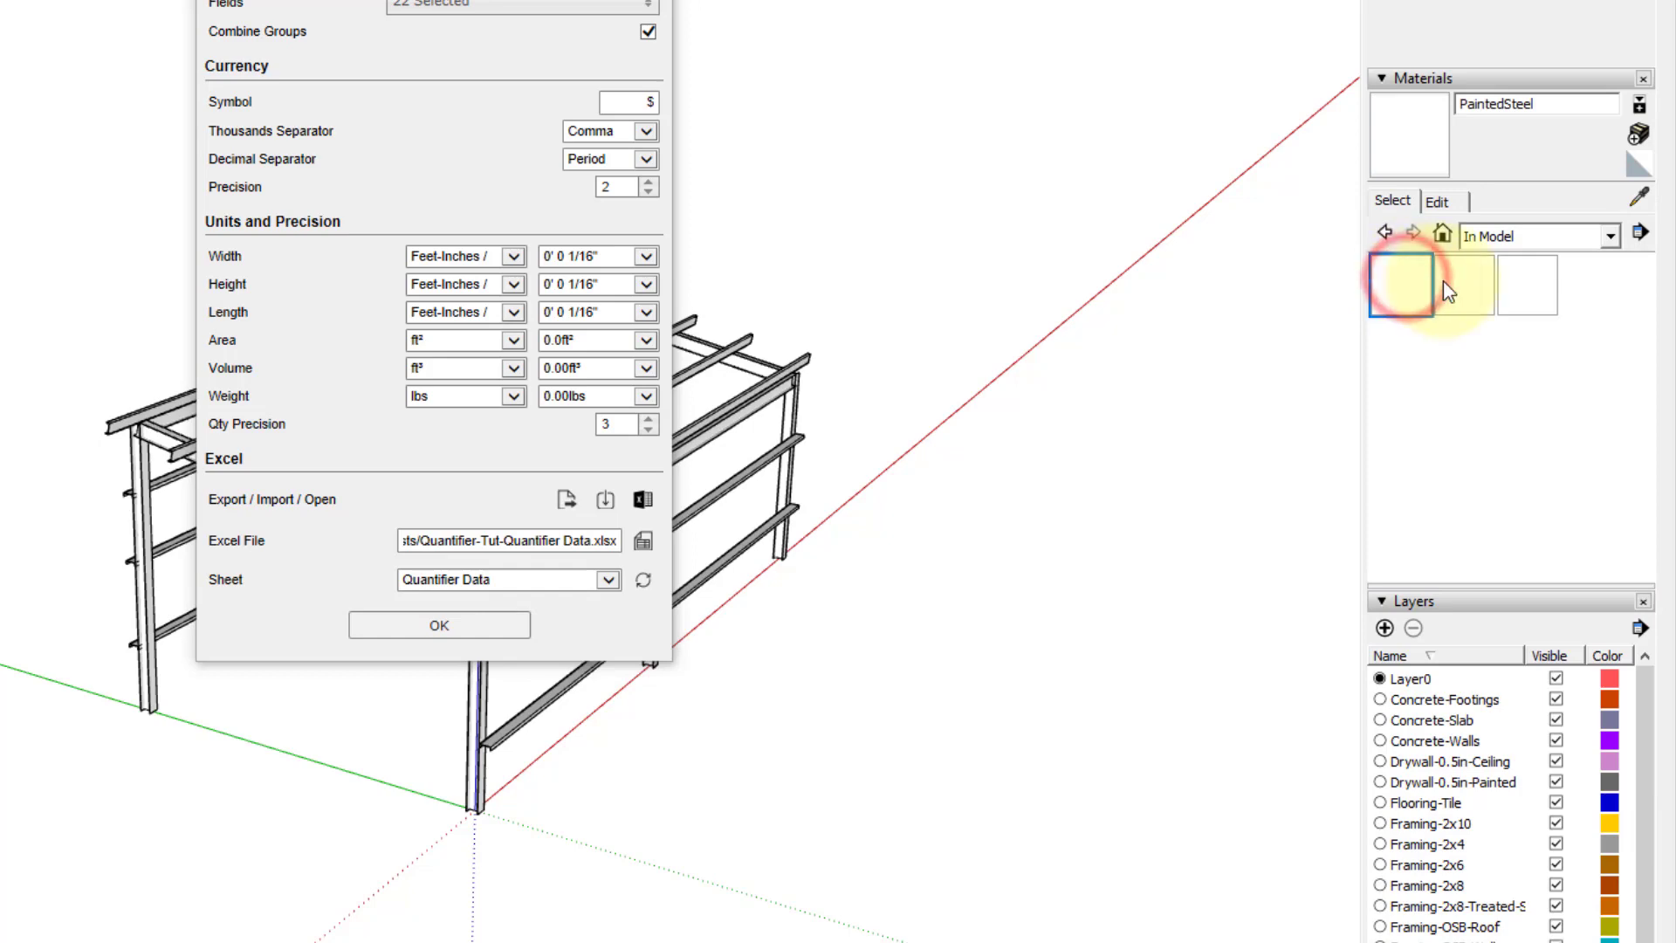
click(1454, 282)
click(1522, 284)
click(1412, 277)
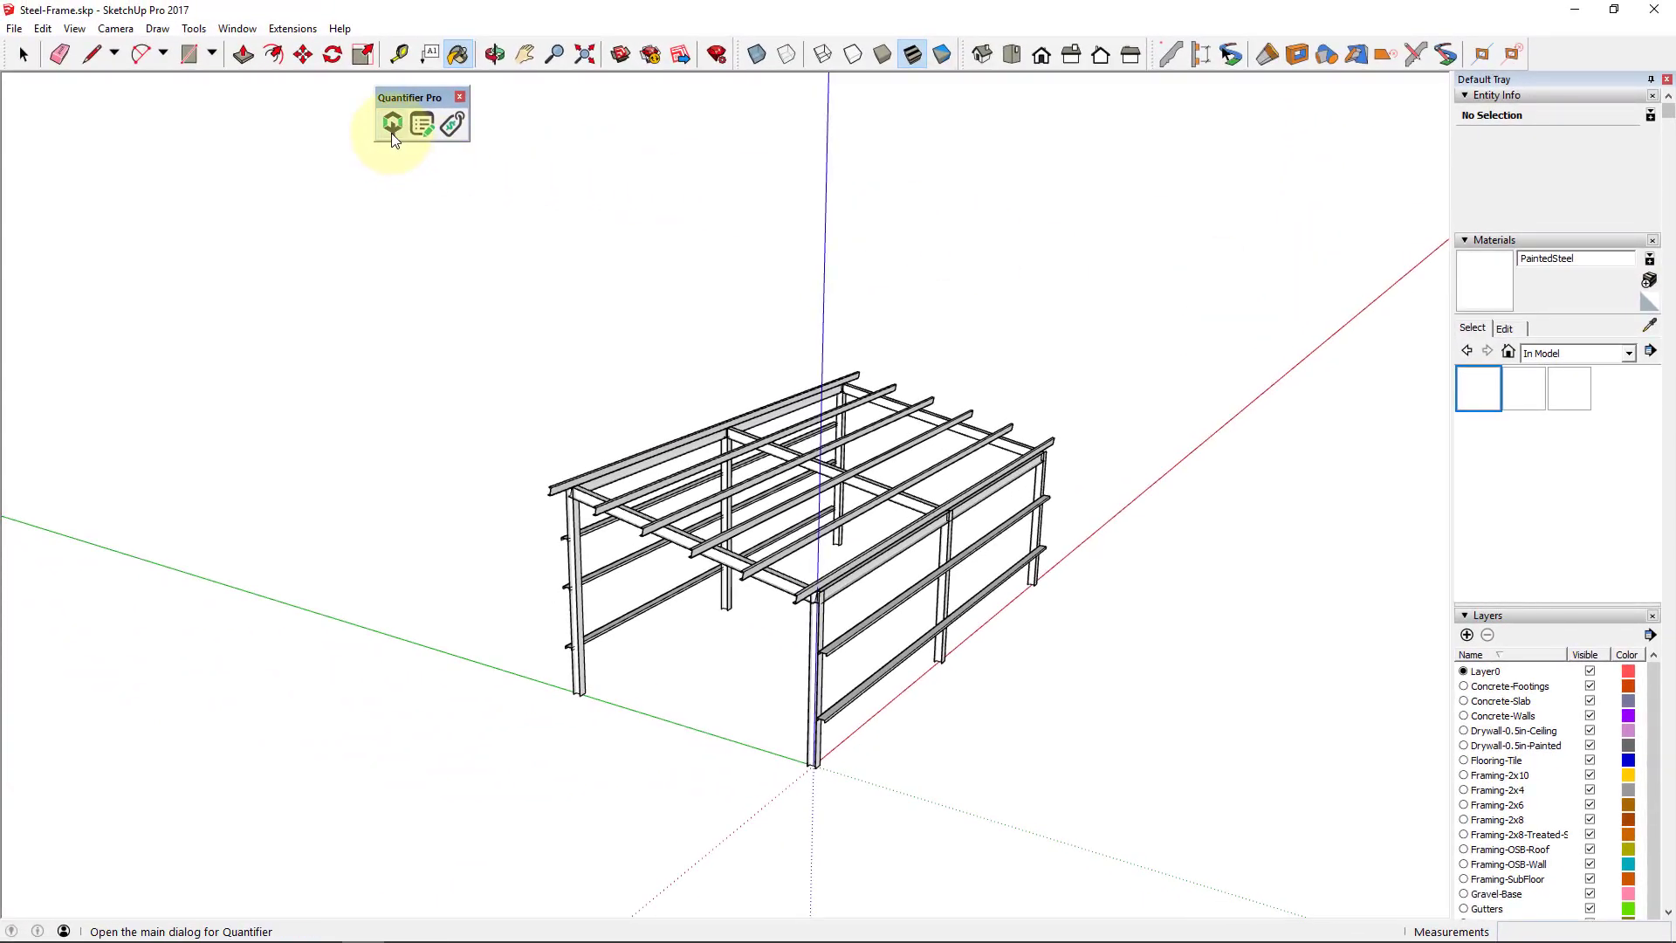
Review PaintedSteel's entry in the Material Cost Data report and dismiss it.
click(416, 127)
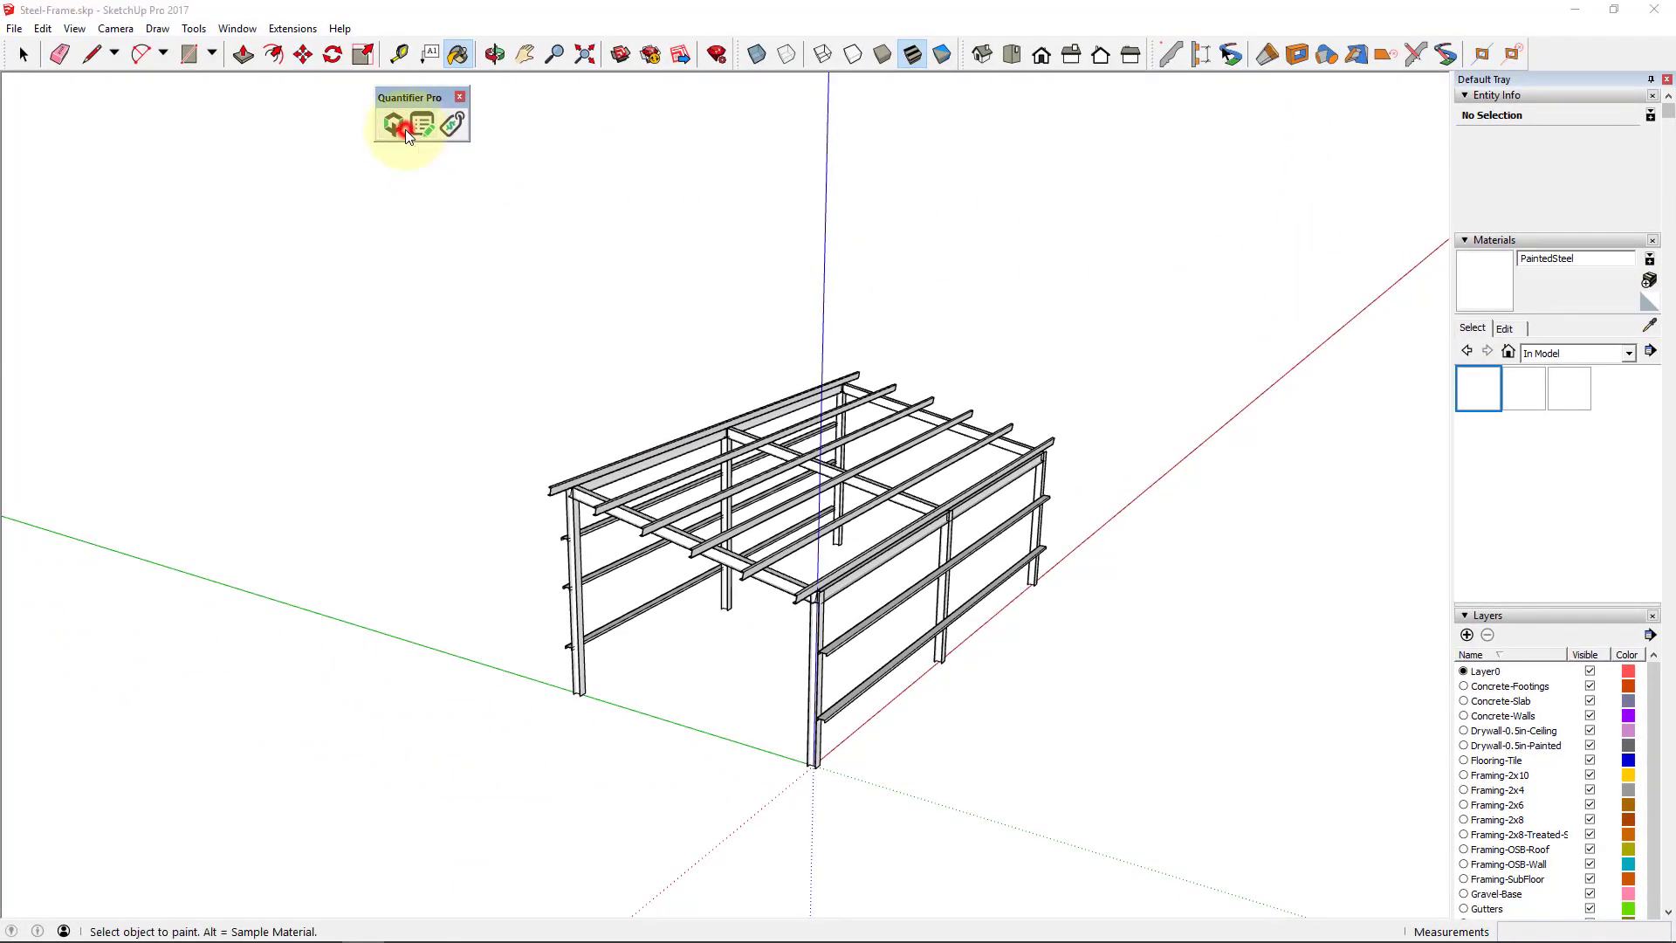
click(147, 453)
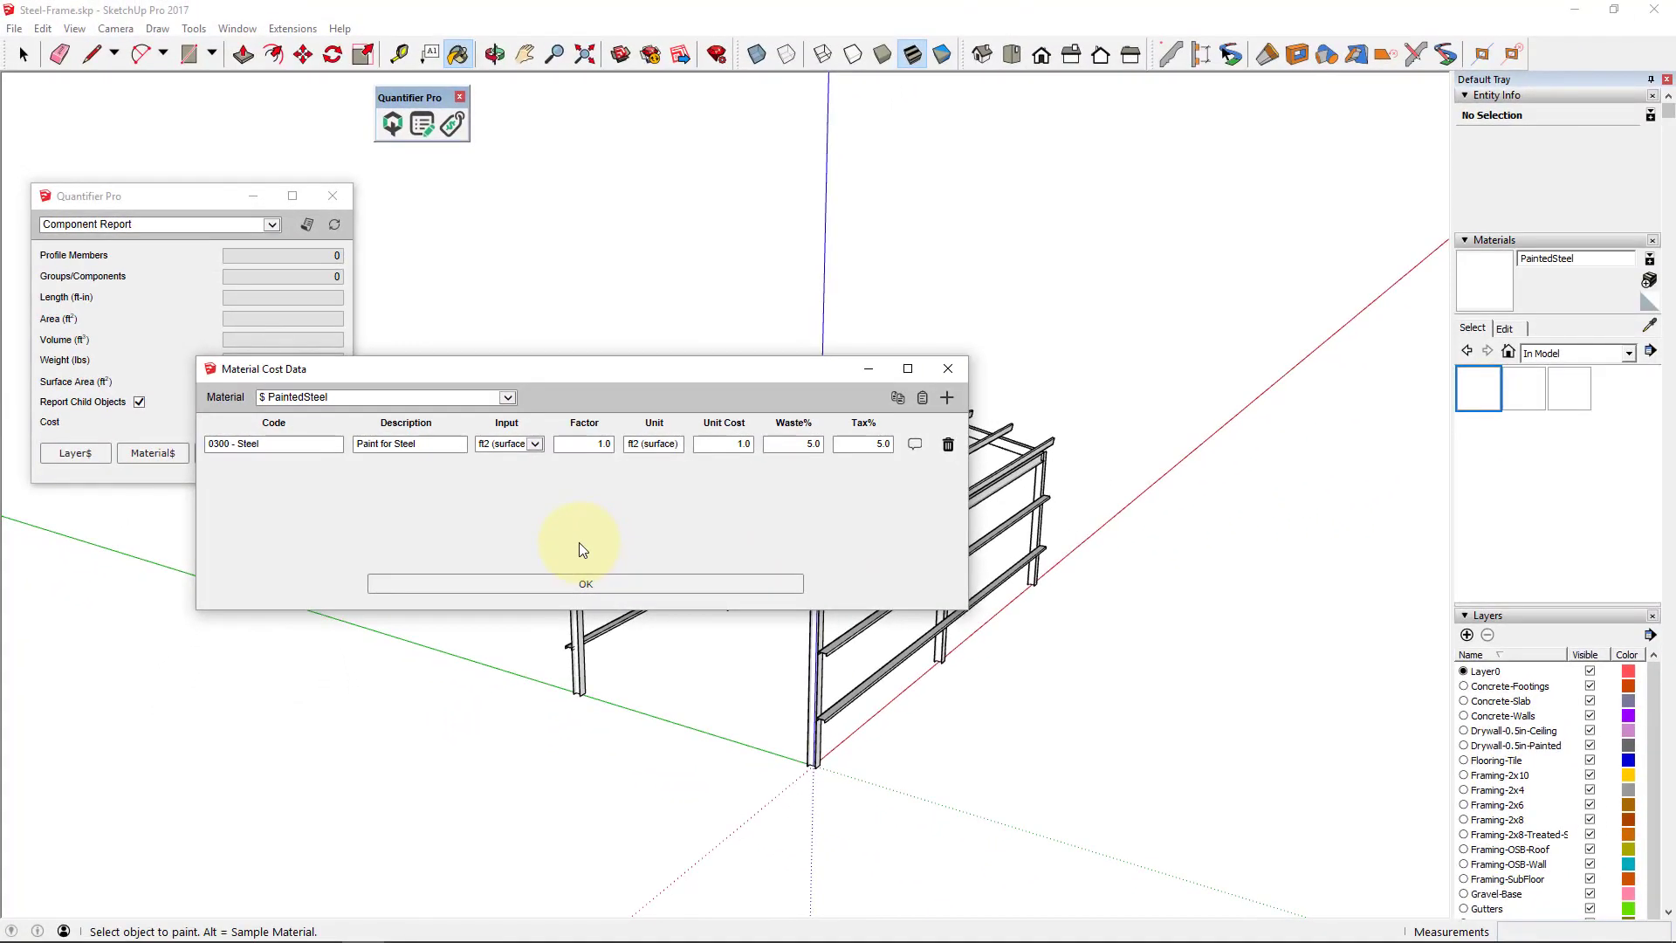
click(585, 582)
Edit PaintedSteel's HSB colour to a muted reddish-brown.
click(1503, 328)
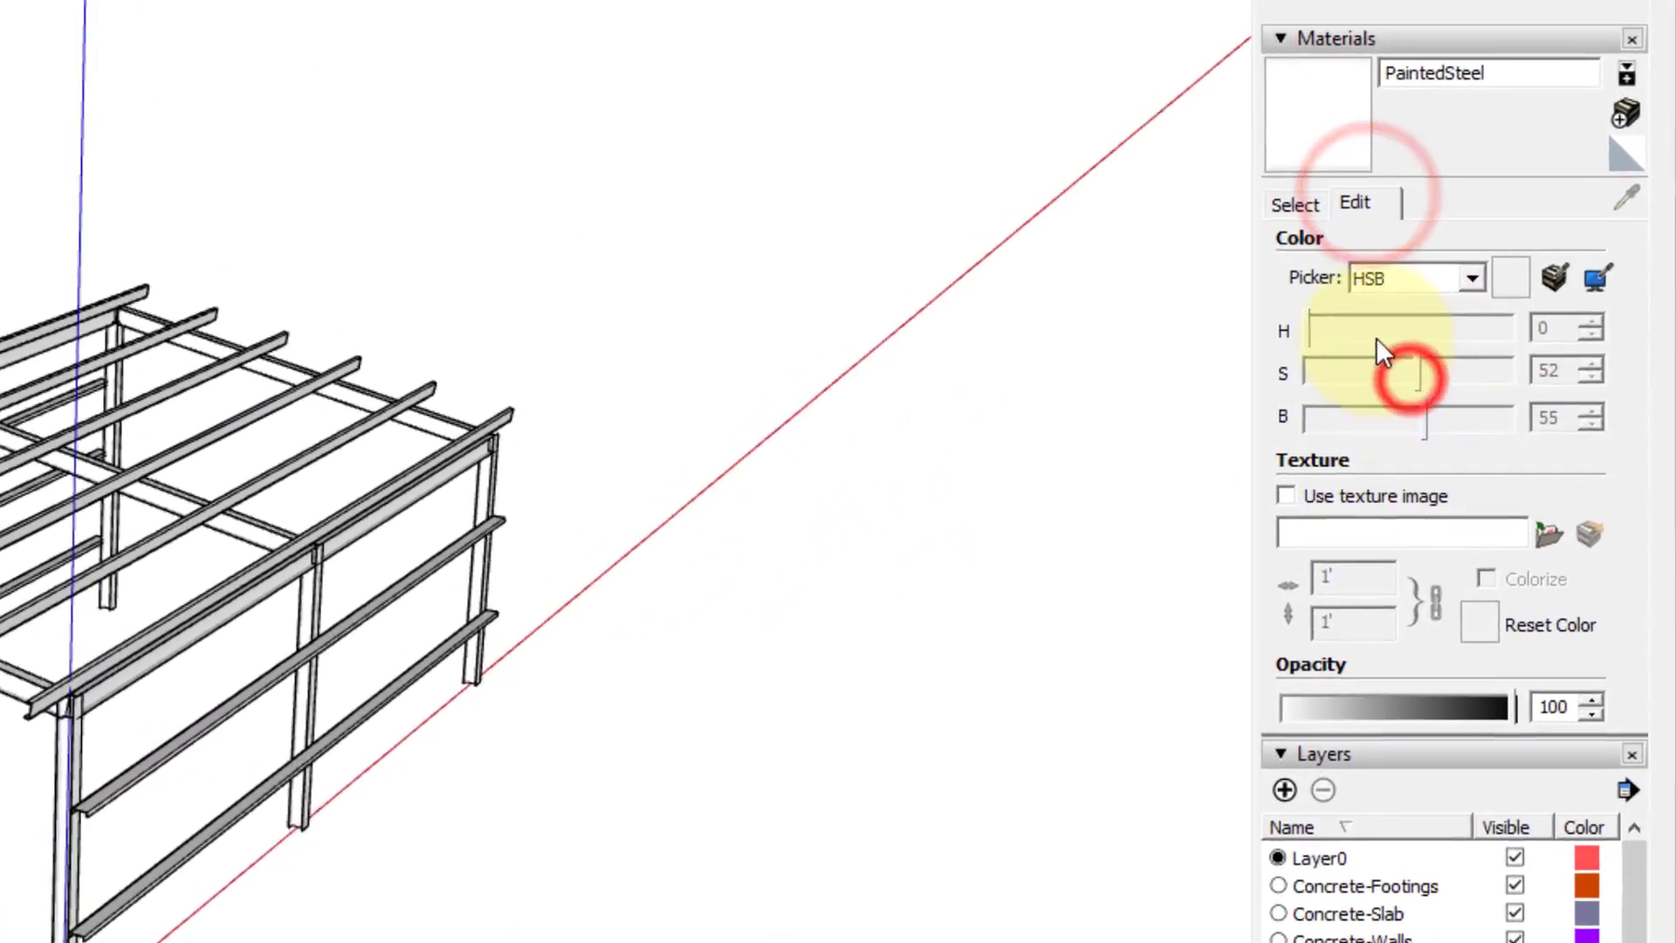
click(1468, 377)
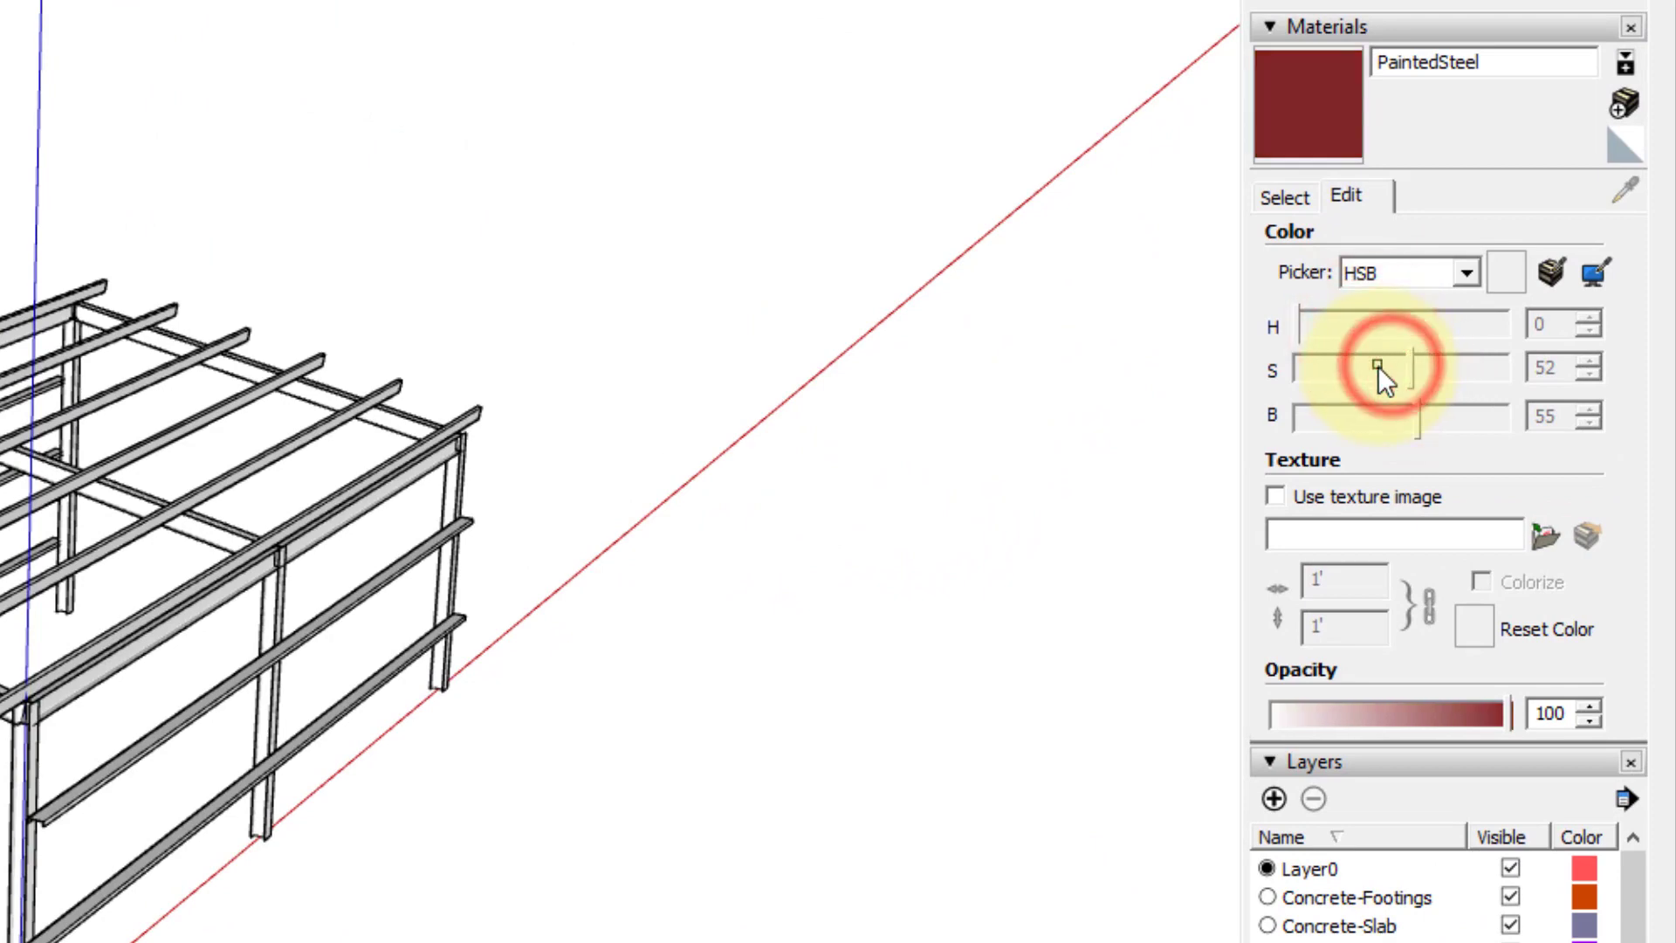
drag(1377, 365, 1357, 365)
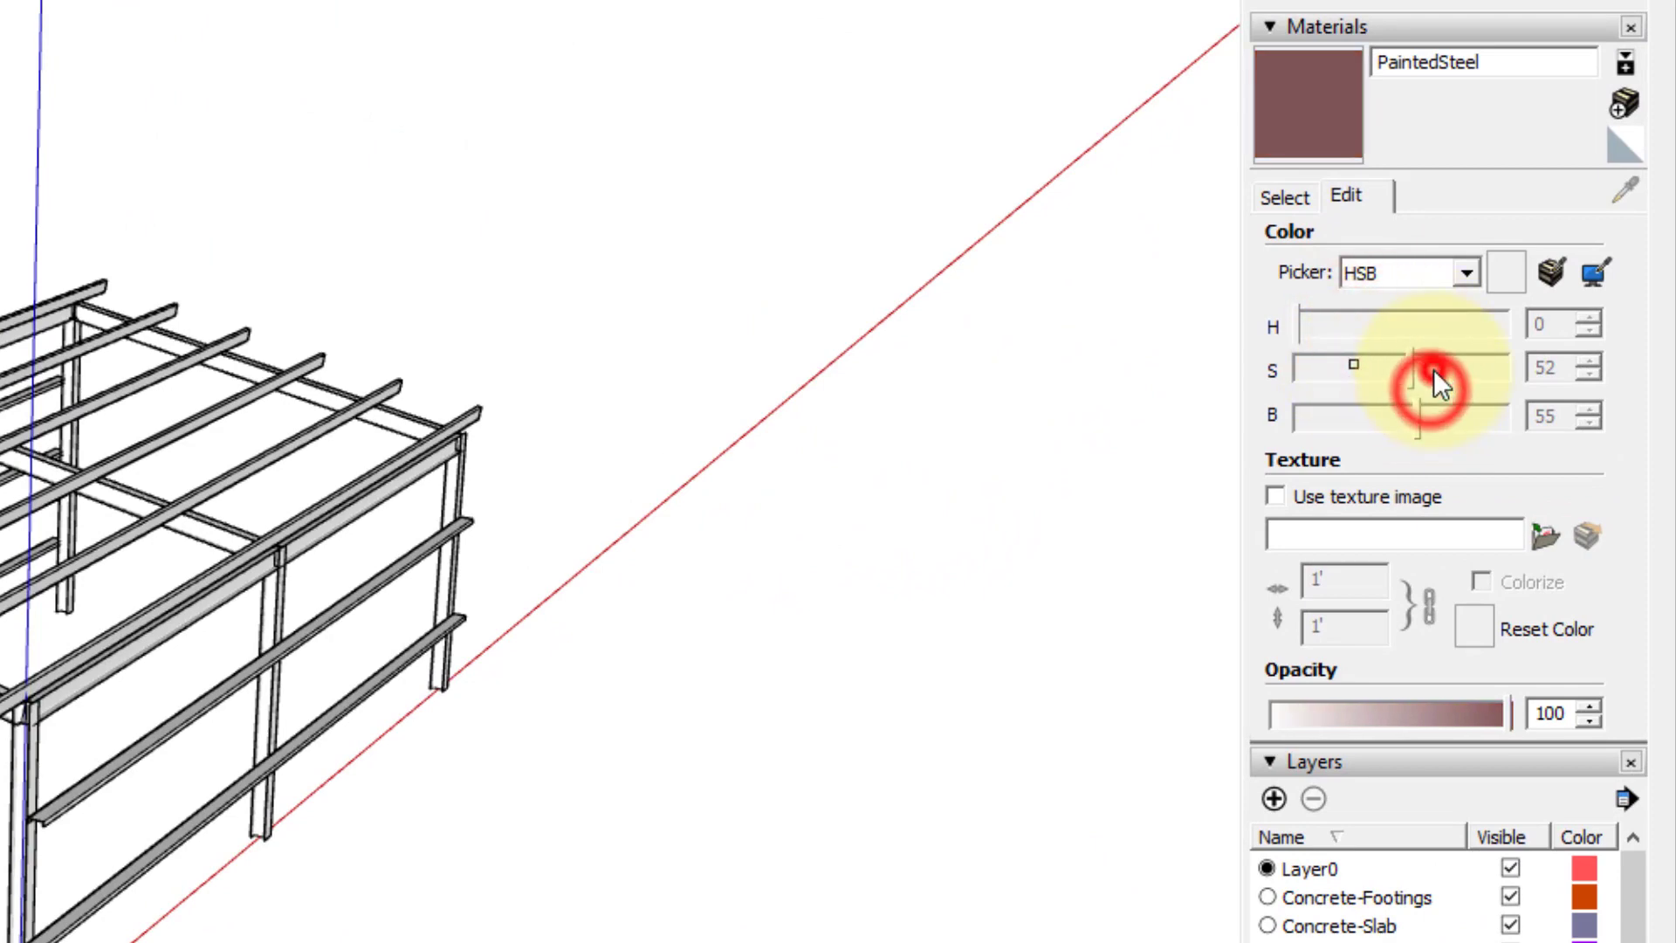
click(1285, 199)
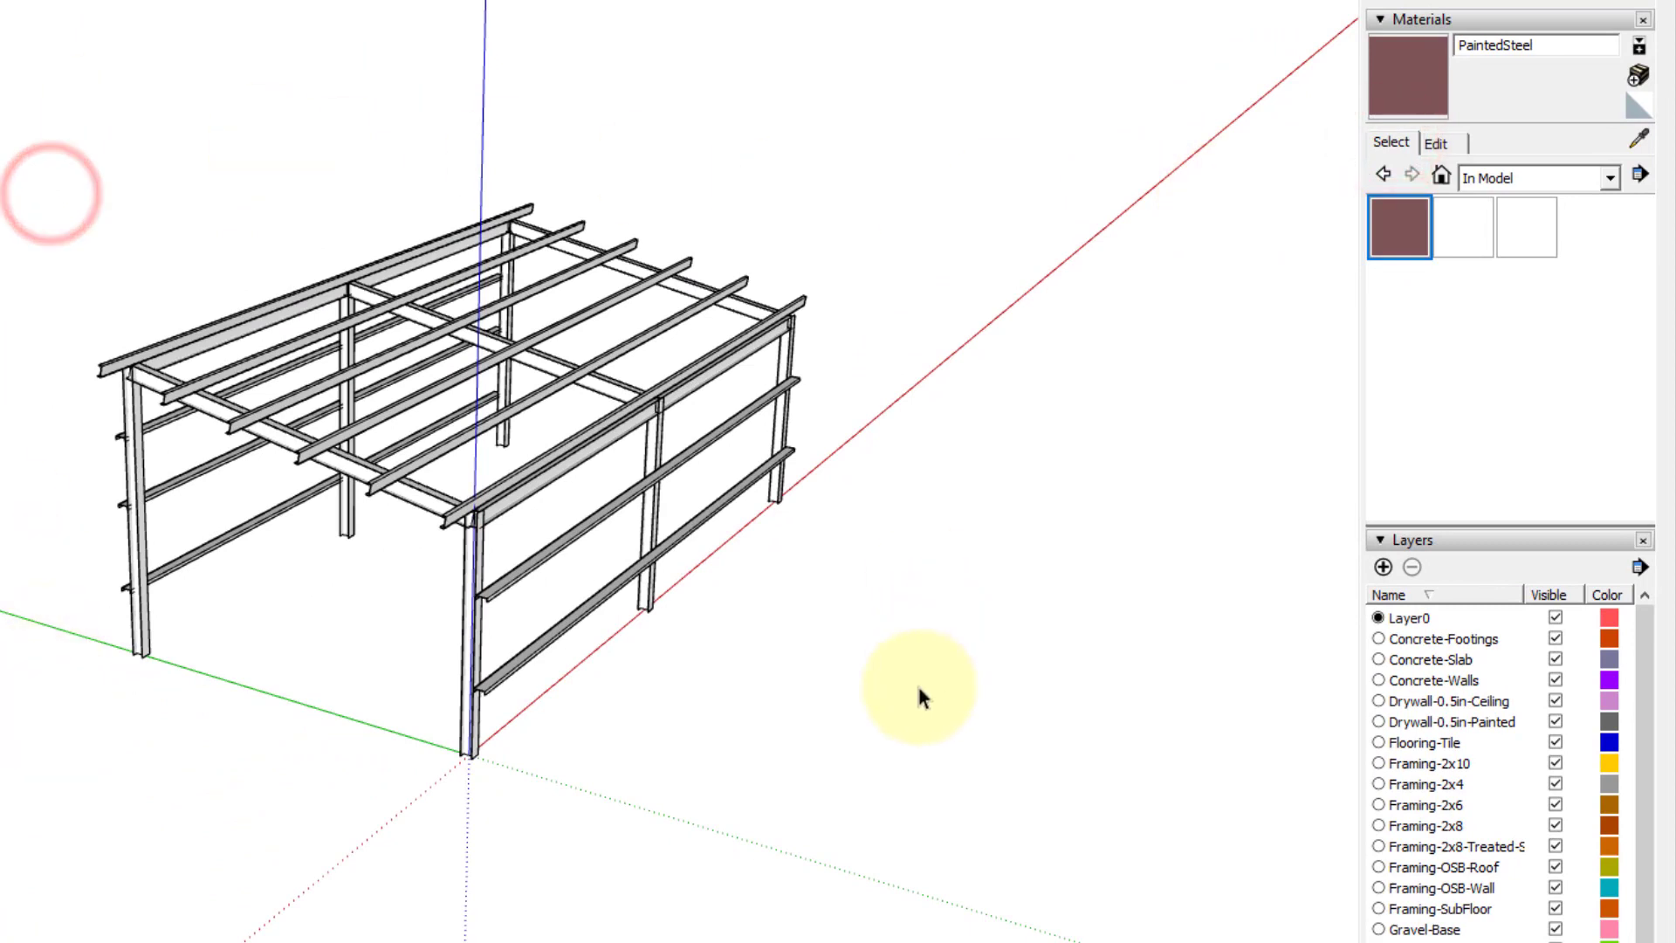
Window-select the whole steel frame and paint it with PaintedSteel.
drag(917, 684, 83, 142)
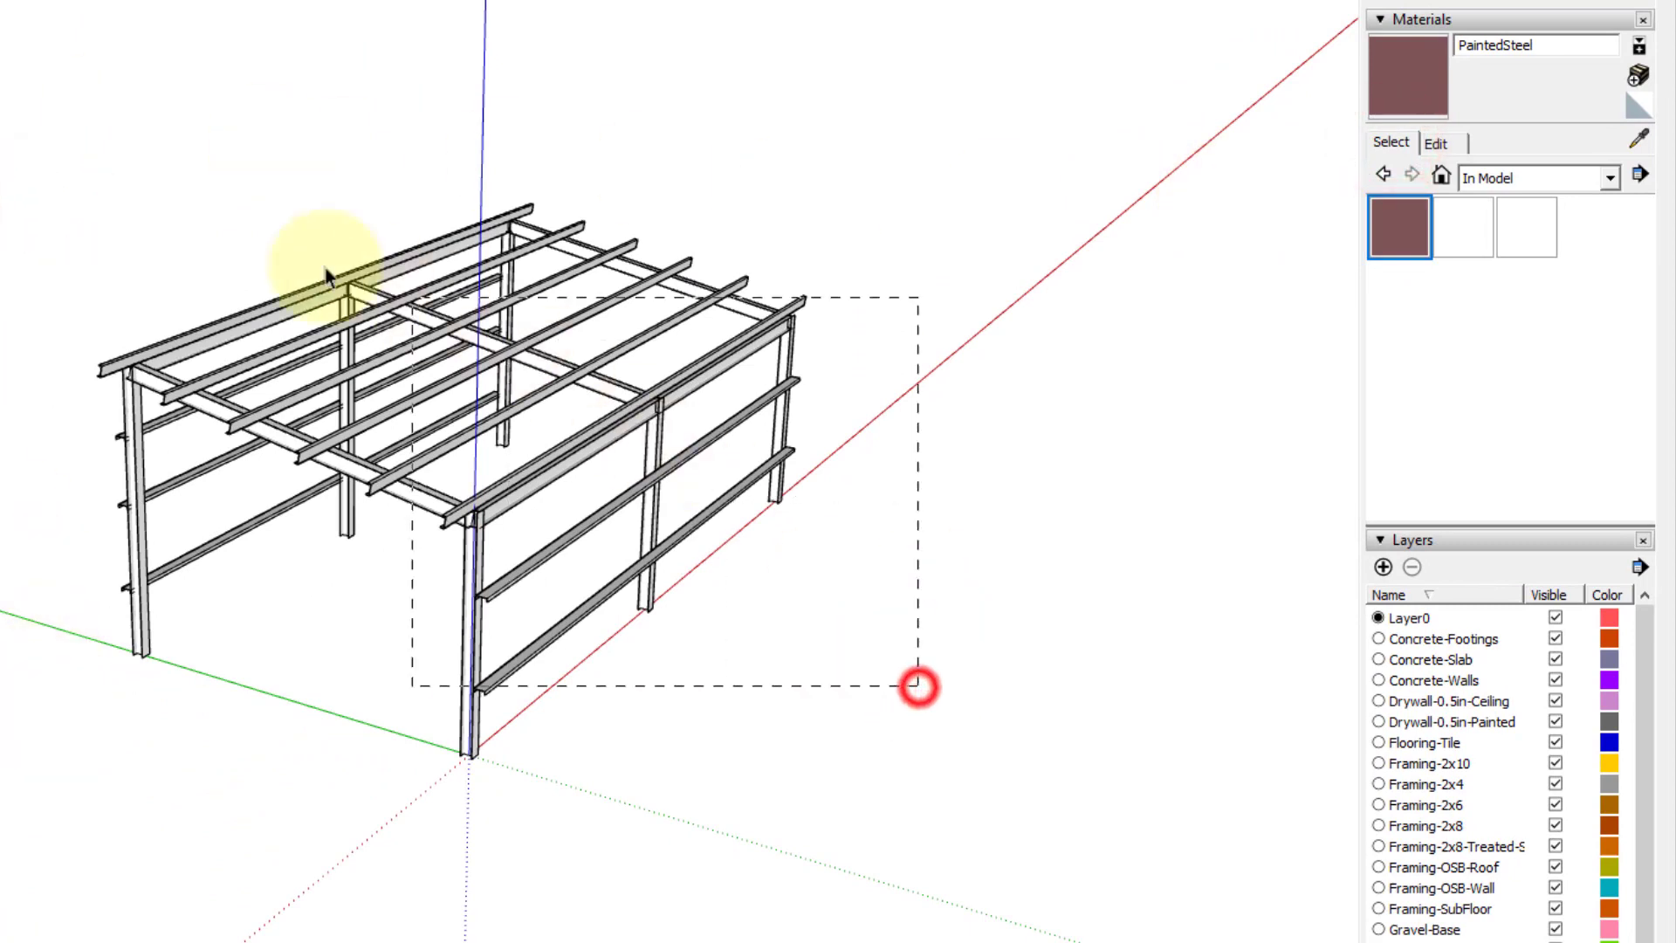
click(1397, 234)
click(722, 367)
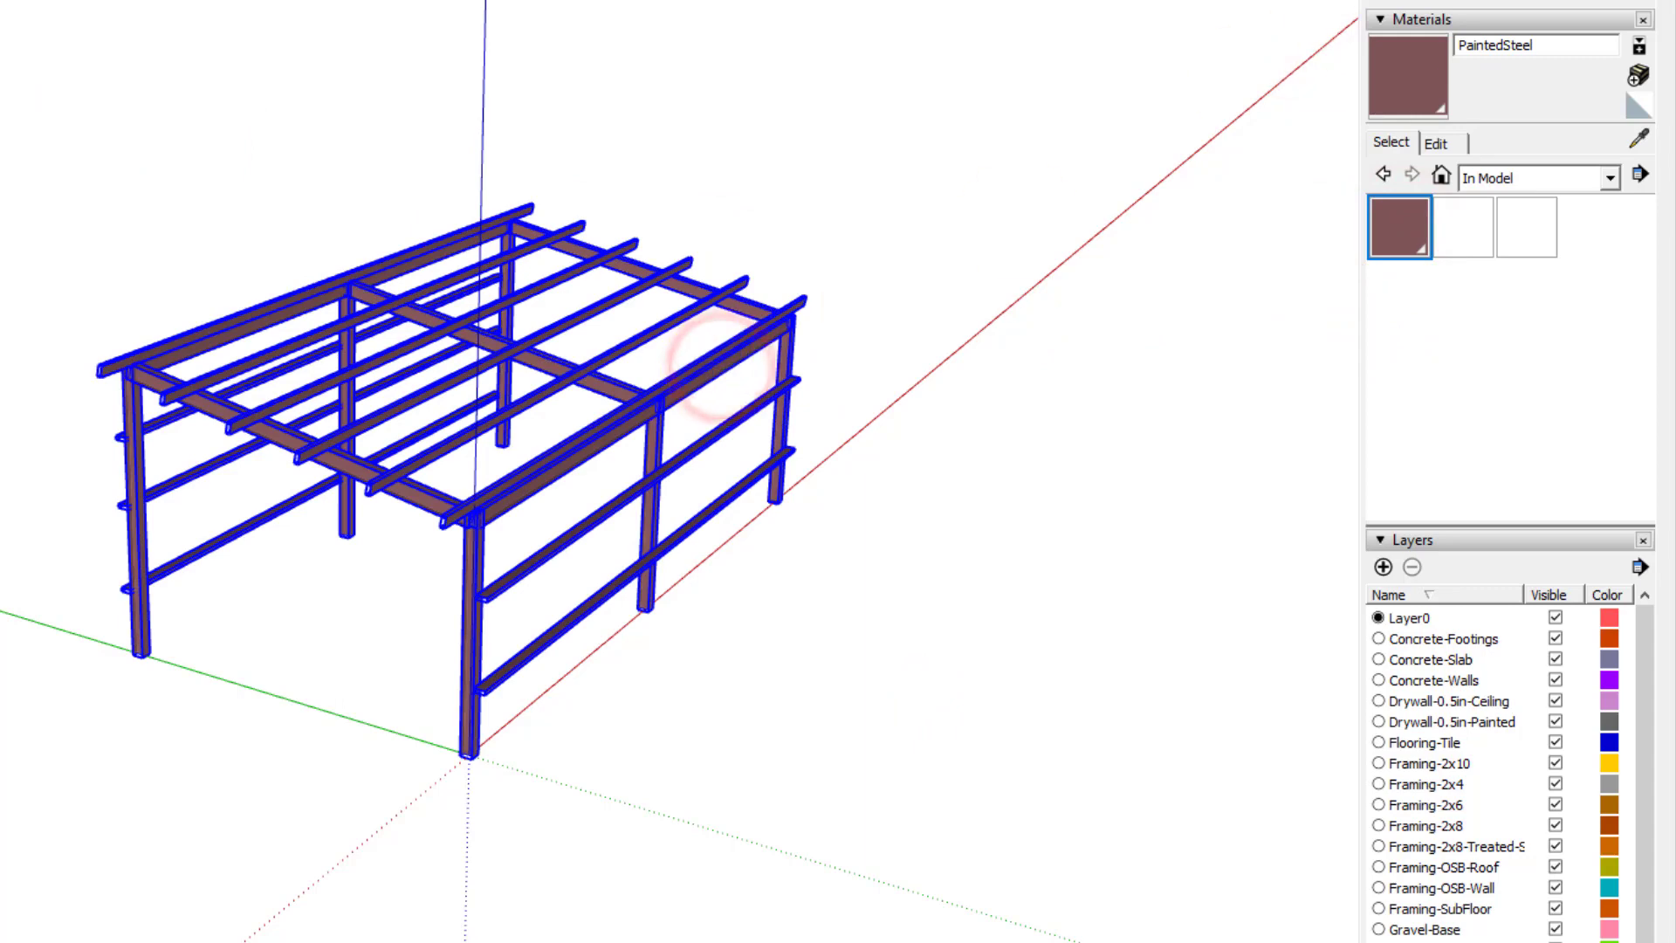
Assign the selected frame members to the Steel-Beam layer via Entity Info.
click(1593, 196)
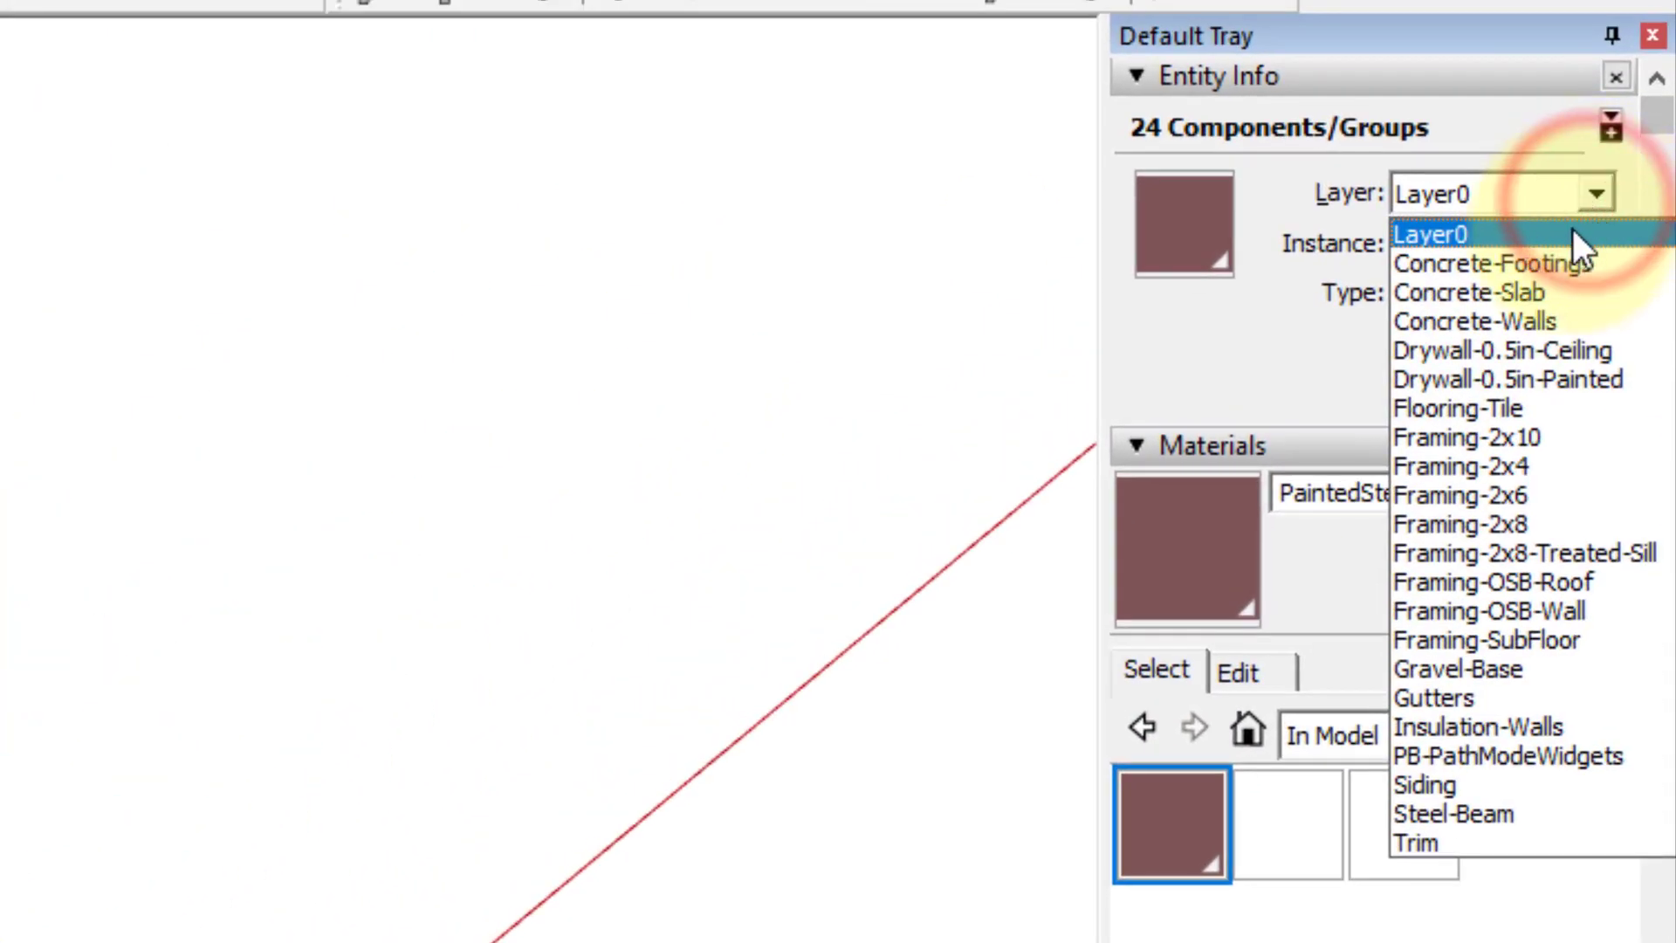
click(1430, 814)
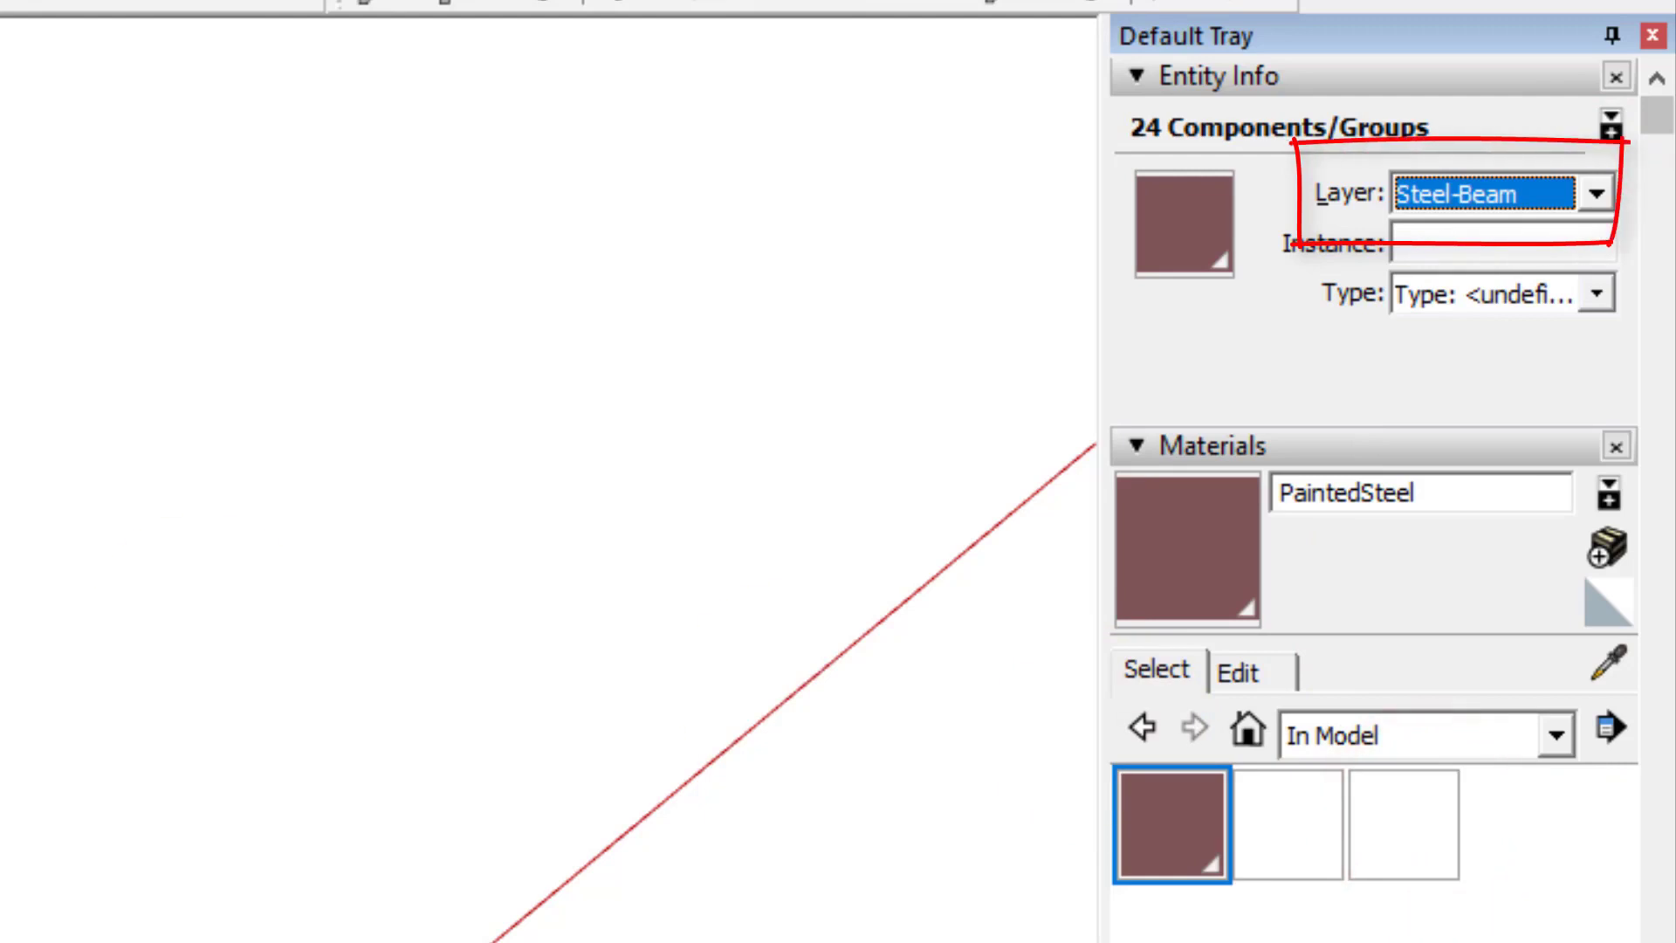
click(472, 262)
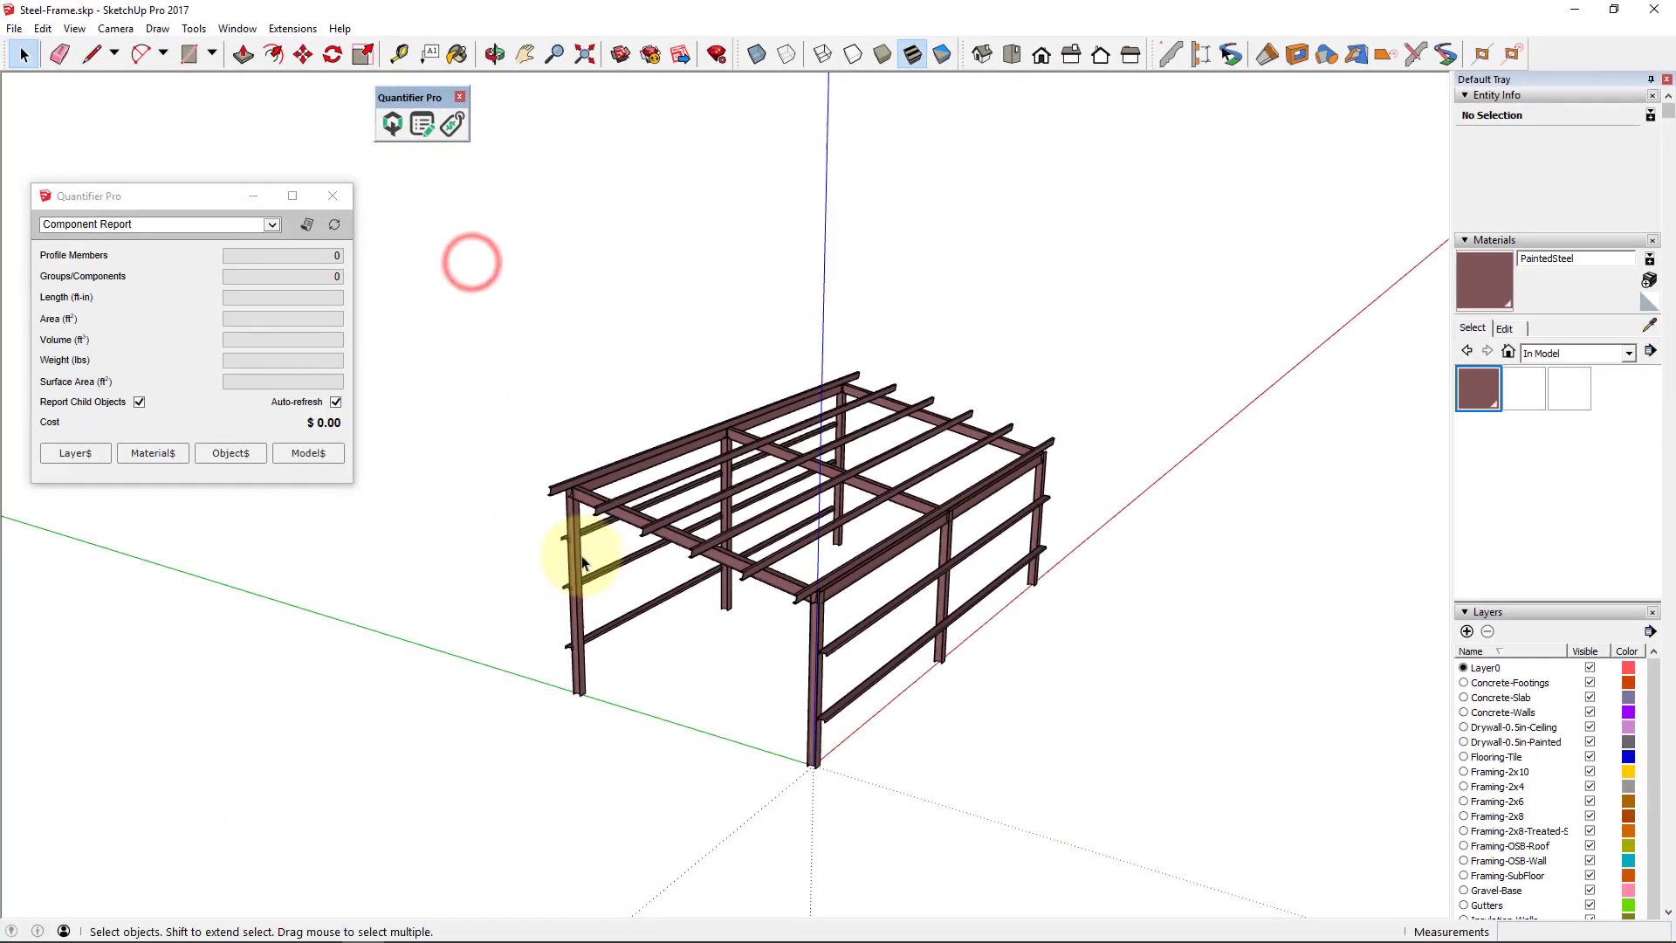
Select a column, the left eave beam, then all 24 members to read the $14,489.25 report total.
click(577, 560)
click(683, 545)
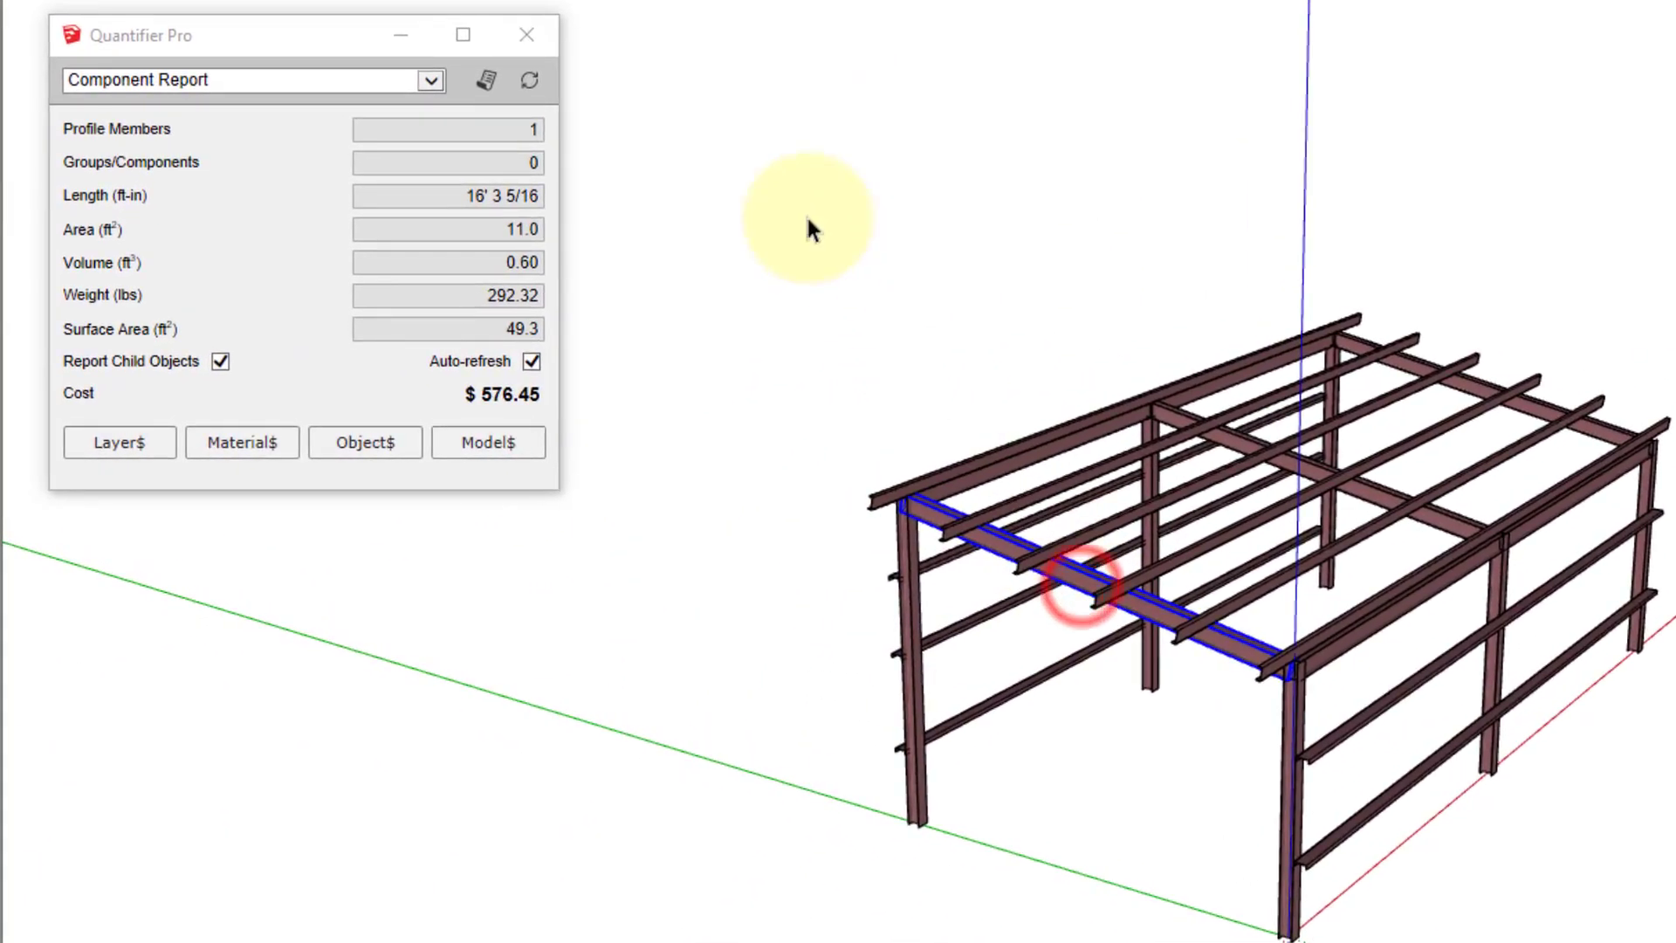
drag(767, 188, 1663, 936)
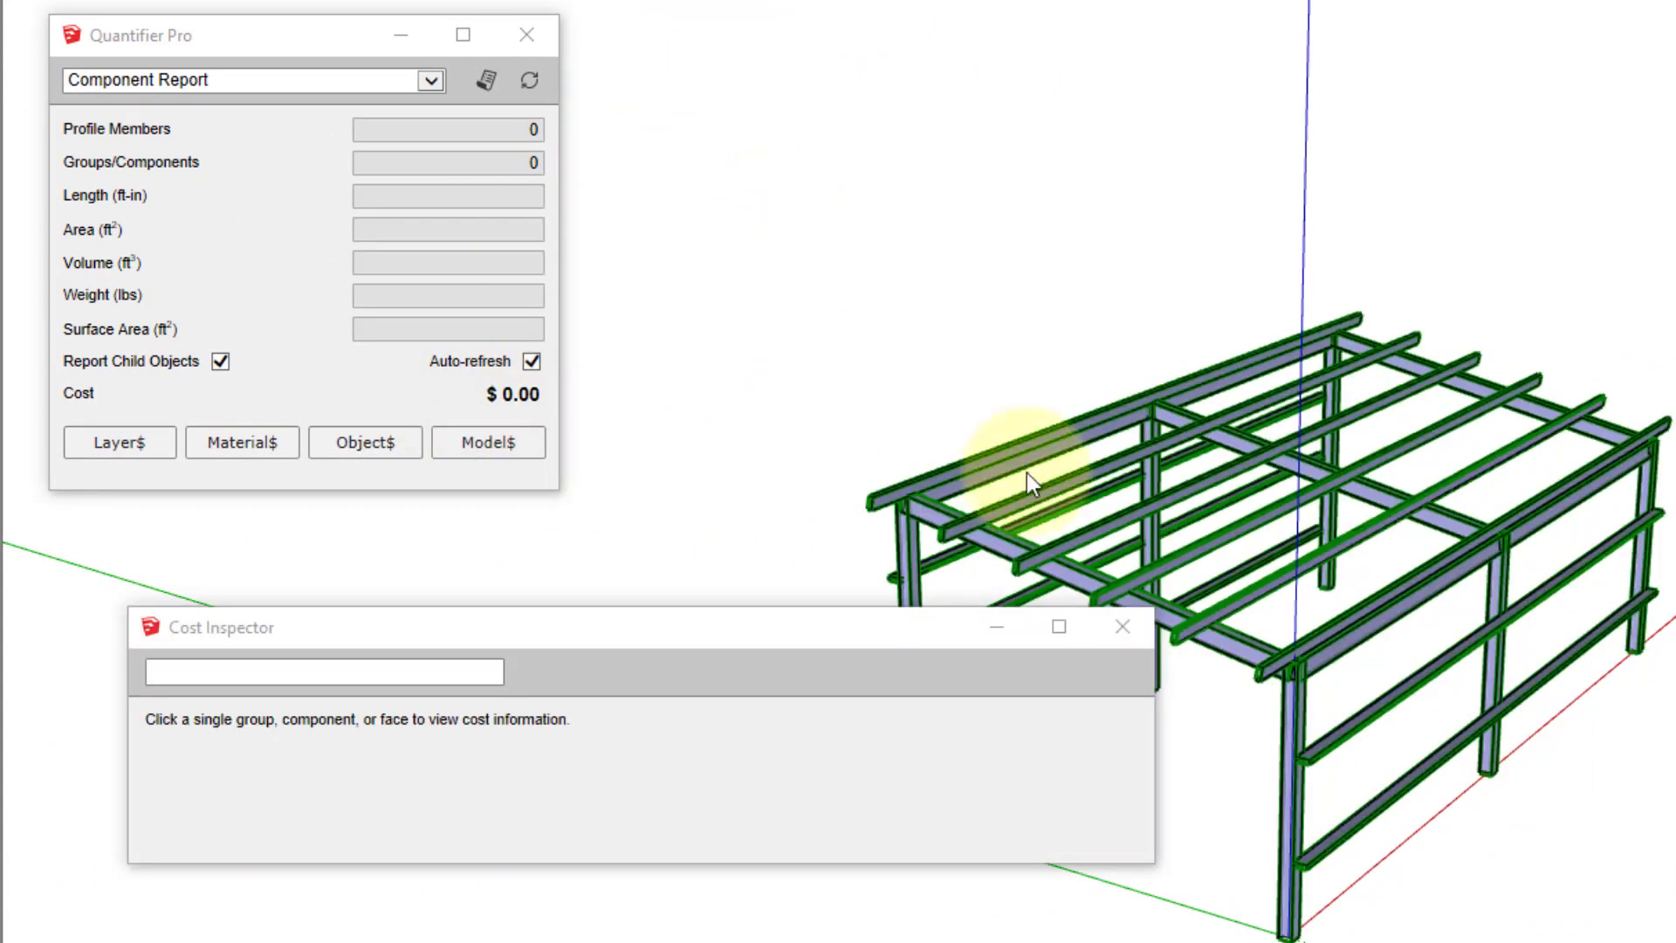
scroll(1271, 740, up, 3)
scroll(1197, 541, up, 3)
Inspect the W8X18 beam, C6X10.5 purlins and W6X20 column ($391.76) costs in Cost Inspector.
click(1187, 442)
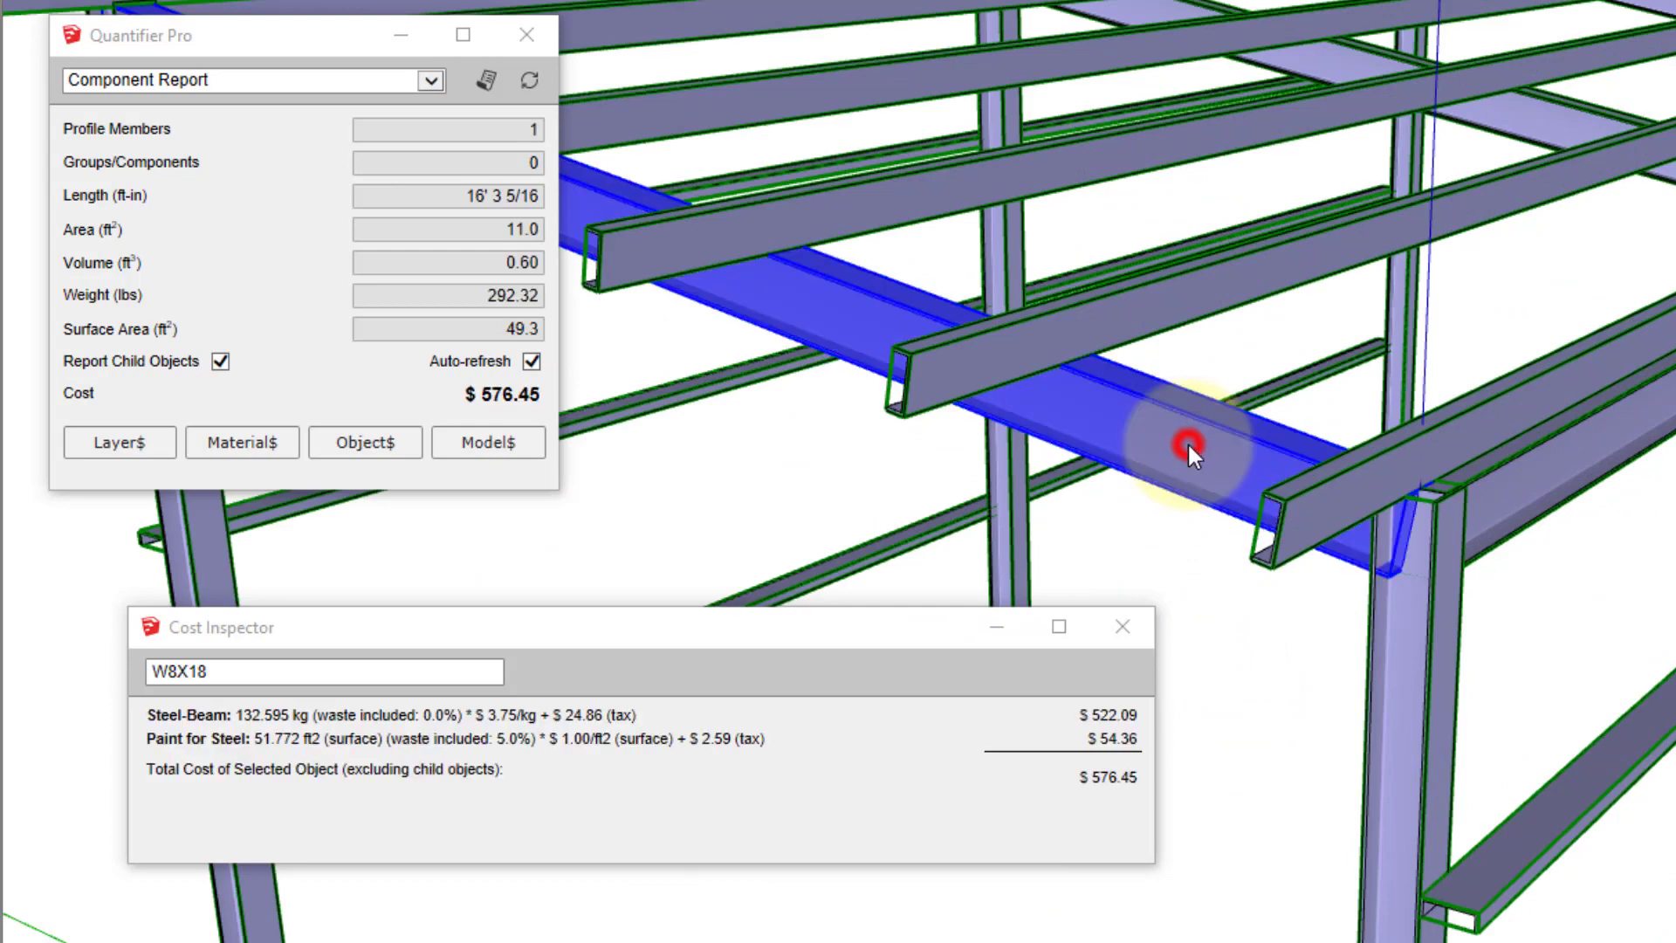
click(1128, 305)
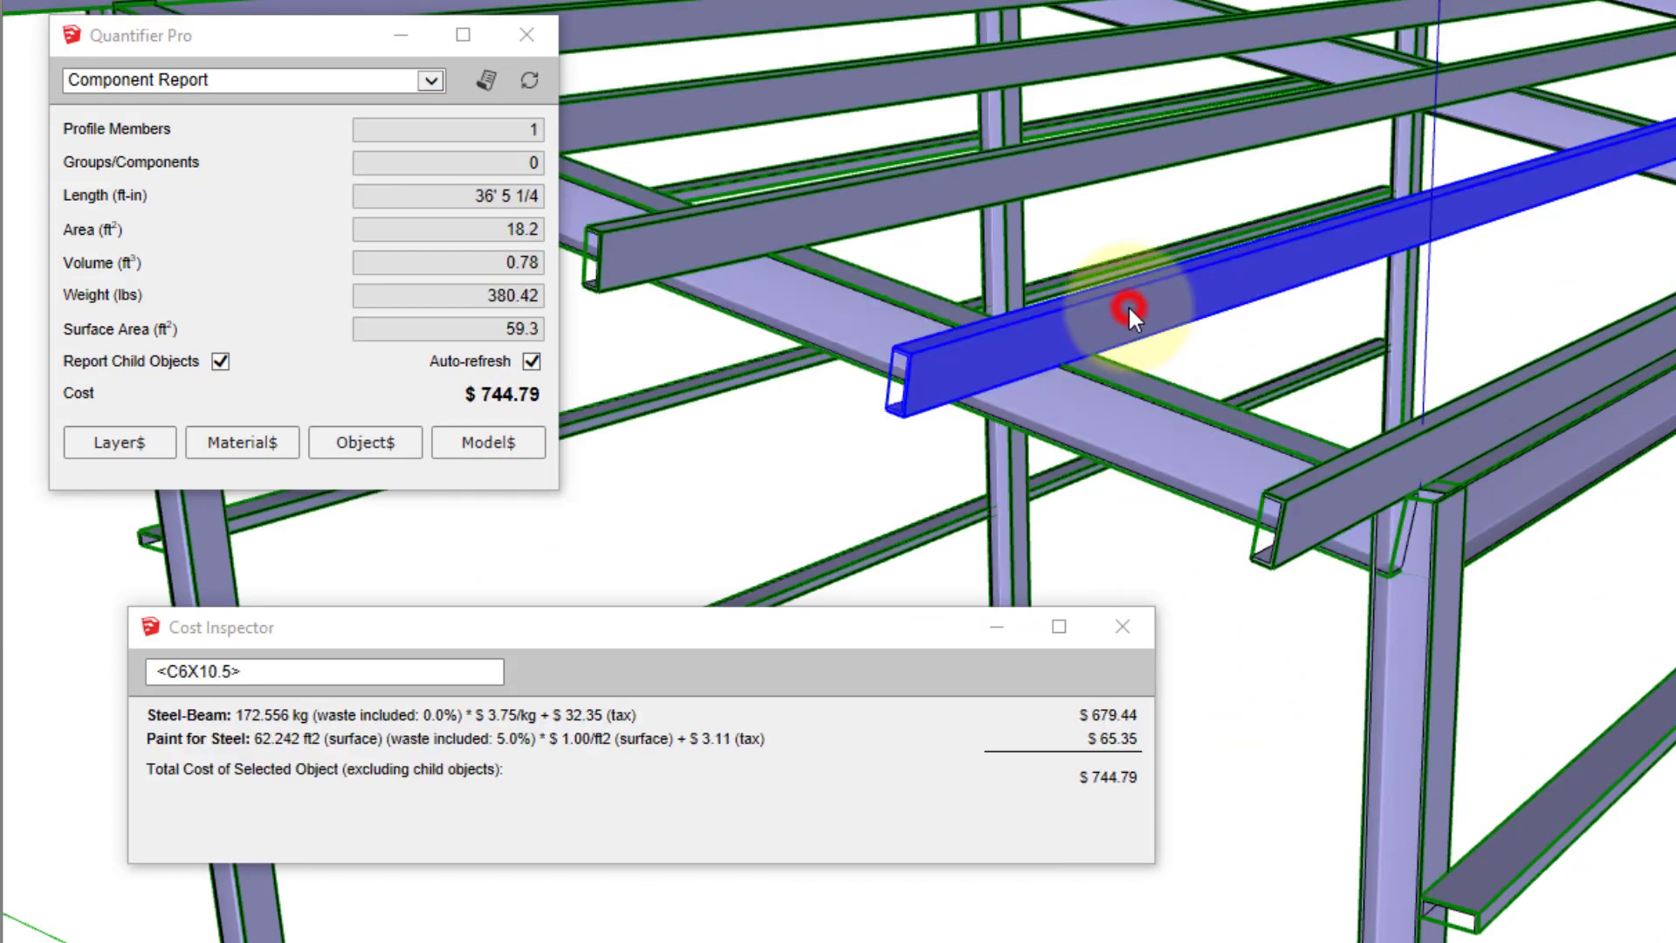
click(1541, 472)
click(1495, 431)
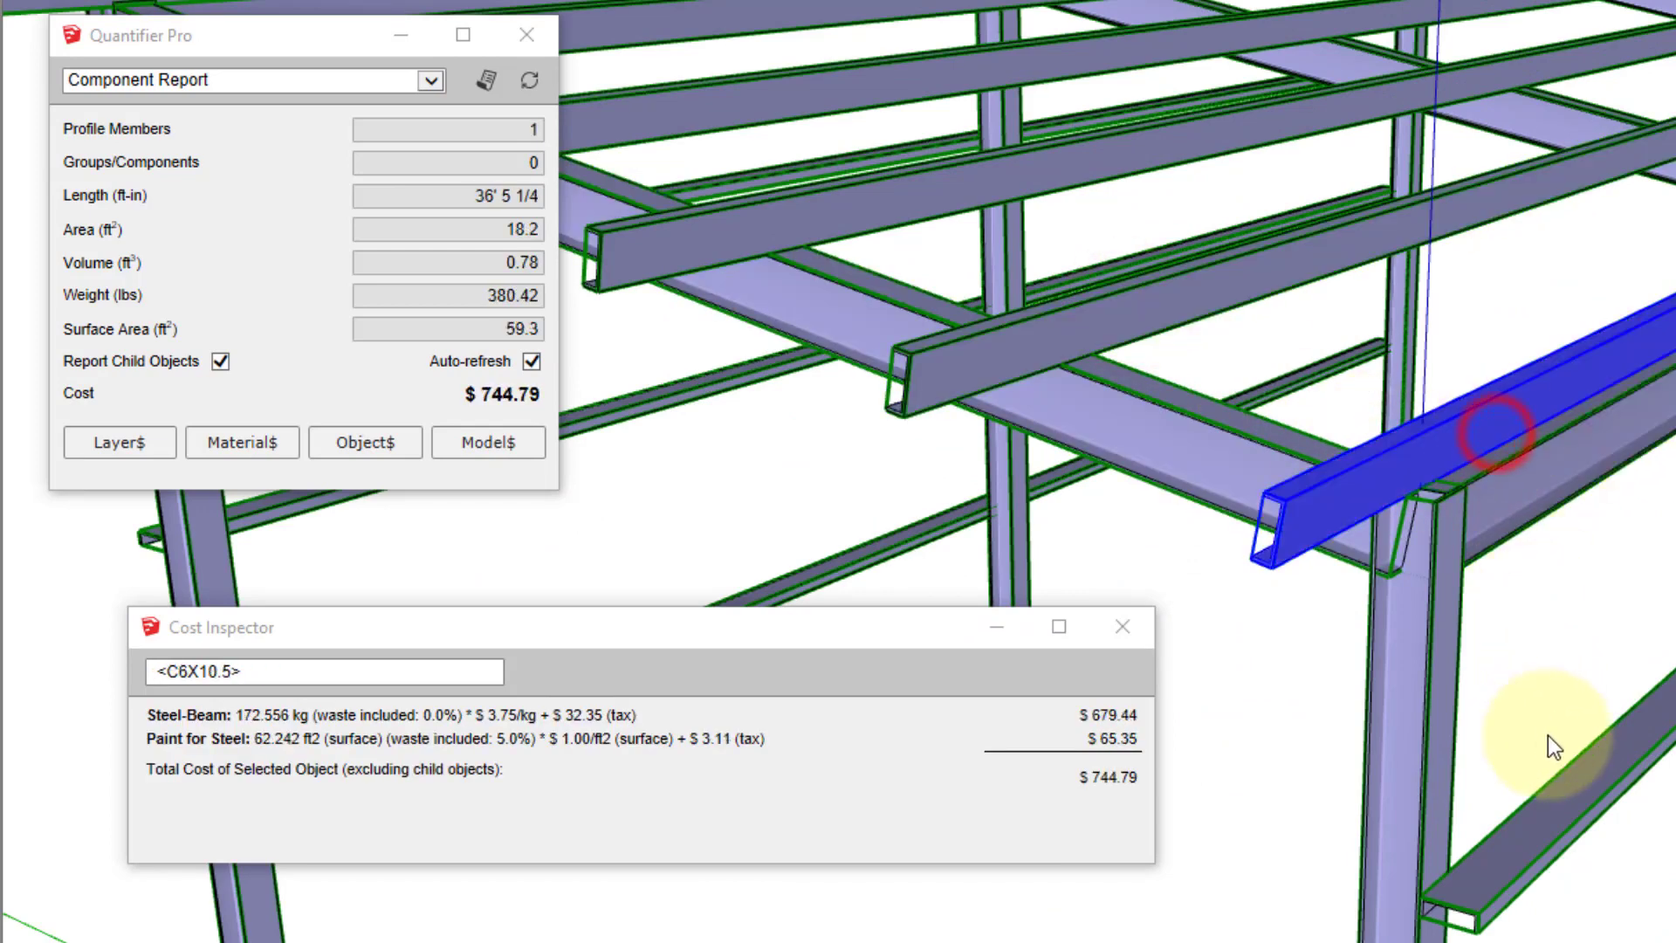
click(1563, 775)
click(1416, 714)
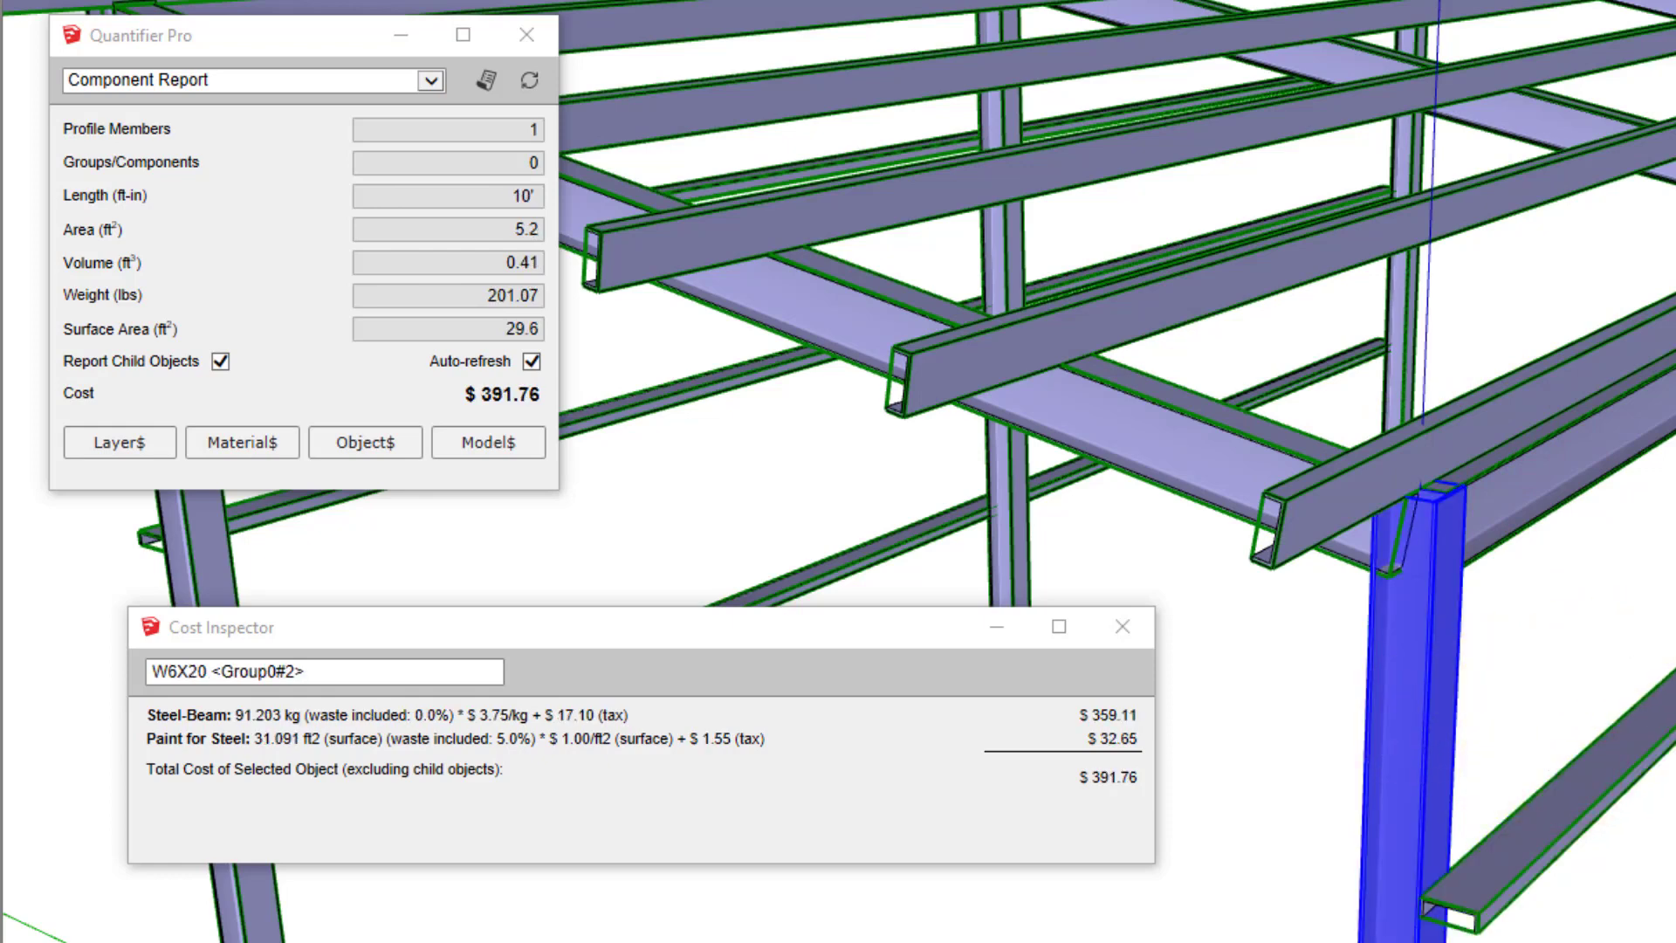
scroll(1309, 393, down, 2)
scroll(1310, 393, down, 2)
scroll(1310, 394, down, 2)
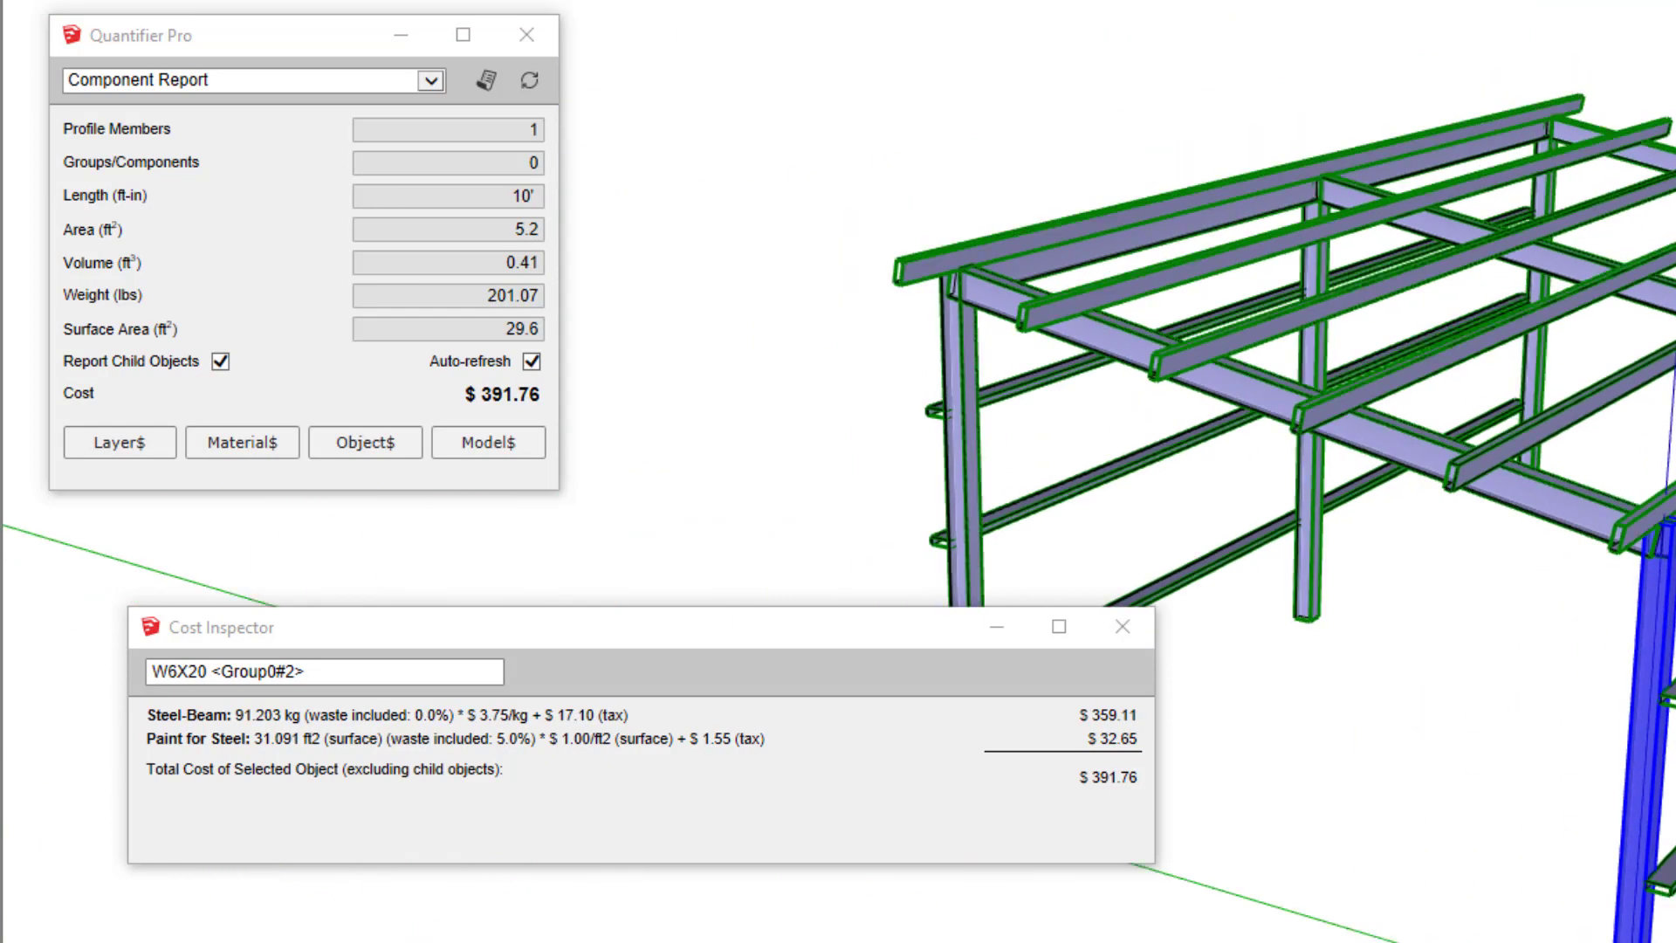